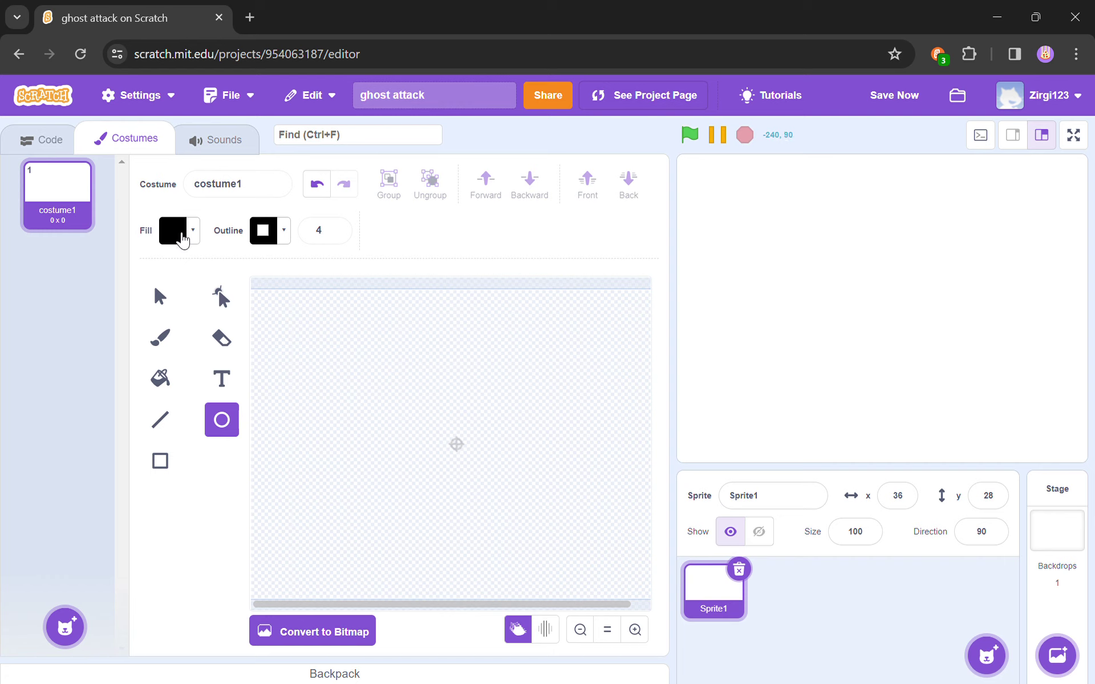
Draw an unfilled oval head with a black outline in the upper middle of the canvas, about 86 × 76.
{"action": "left_click", "coordinate": [181, 234]}
{"action": "left_click", "coordinate": [116, 458]}
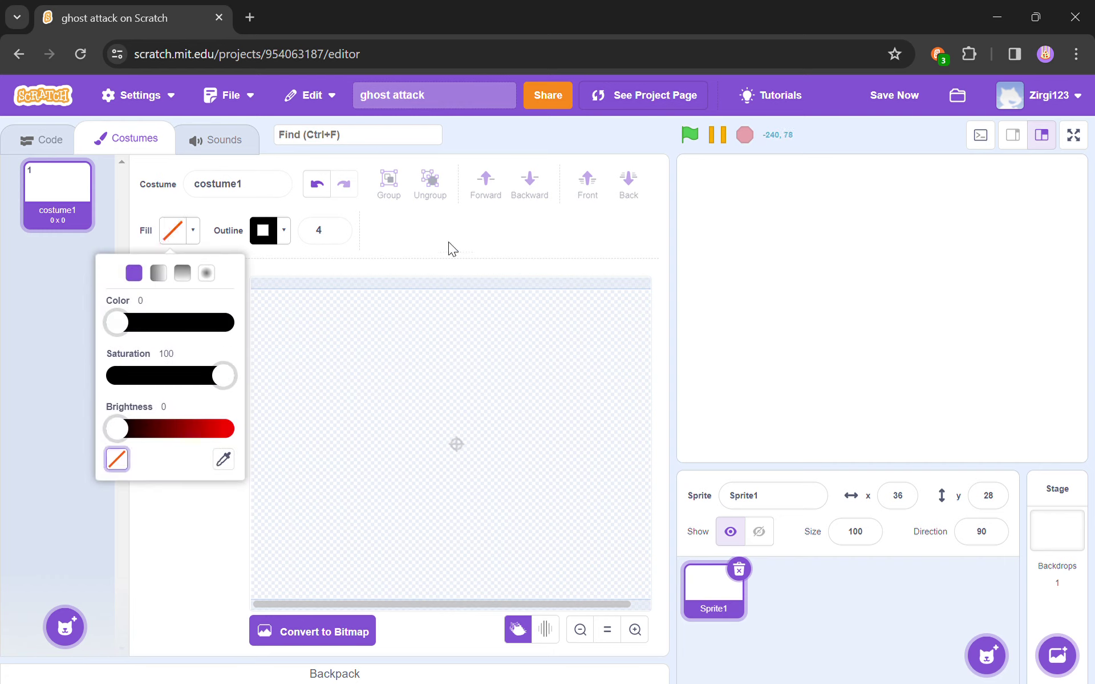
{"action": "left_click", "coordinate": [448, 242]}
{"action": "left_click_drag", "start_coordinate": [384, 342], "coordinate": [455, 406]}
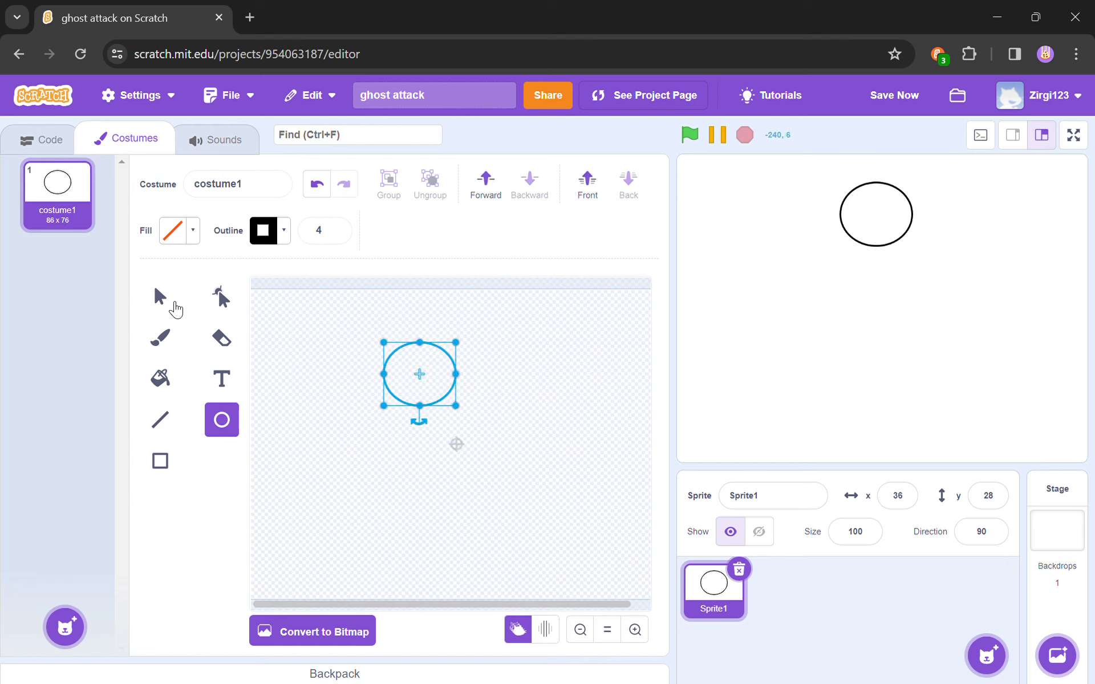
Set up the Brush with black paint by lowering the fill brightness to 0.
{"action": "left_click", "coordinate": [179, 340]}
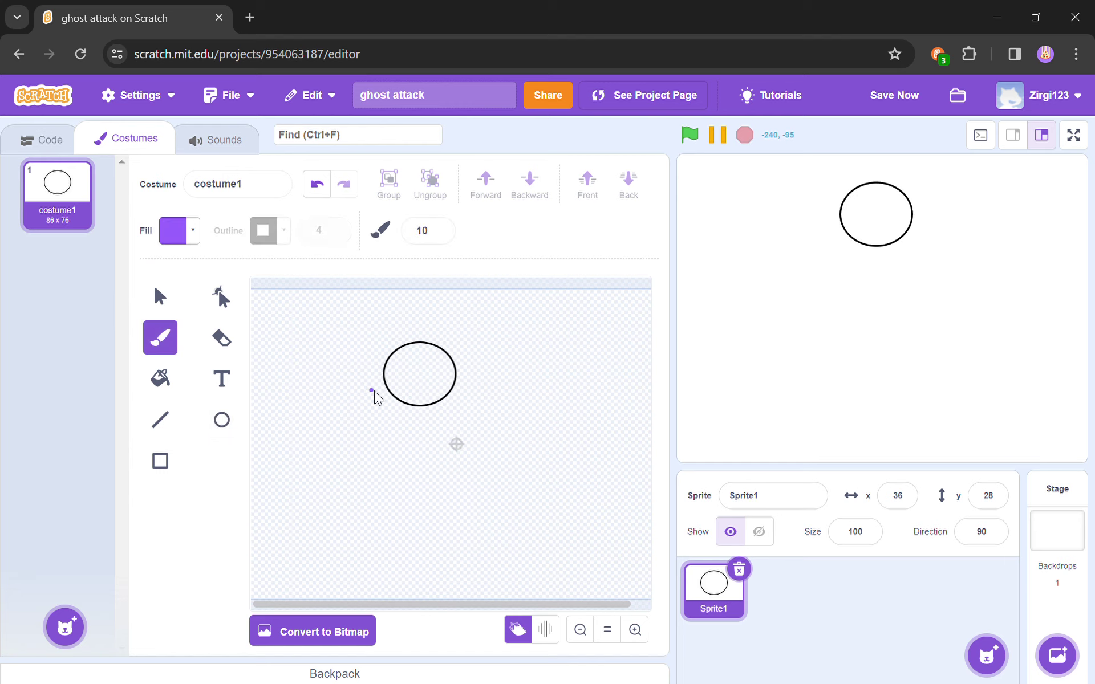
{"action": "left_click", "coordinate": [176, 234]}
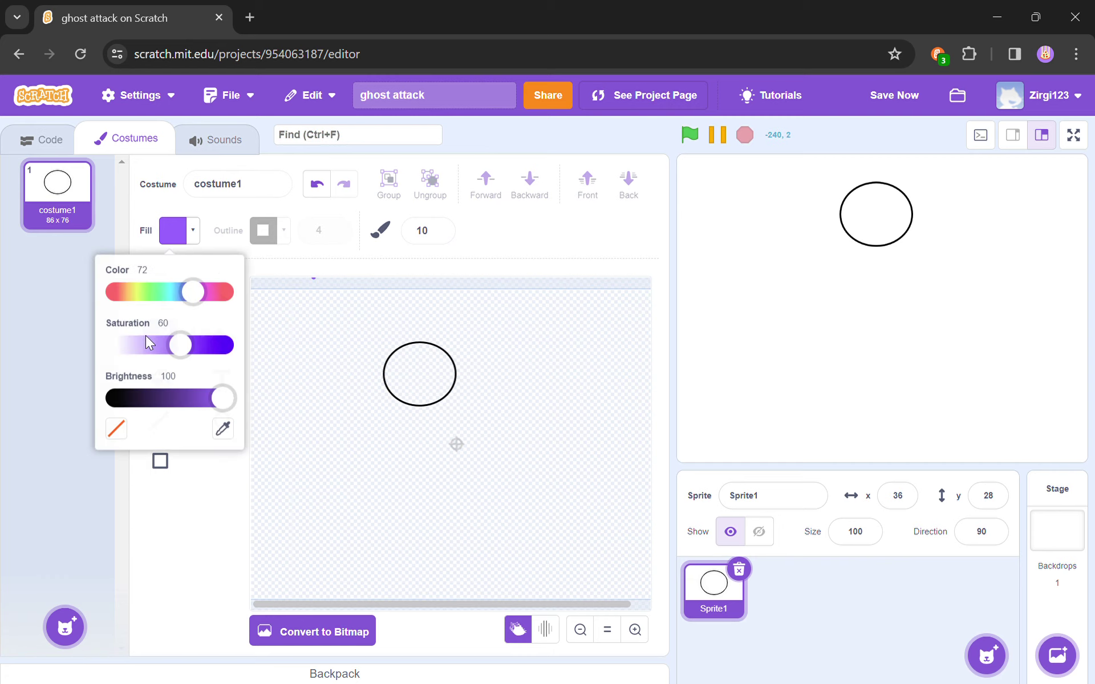
{"action": "left_click_drag", "start_coordinate": [219, 397], "coordinate": [117, 397]}
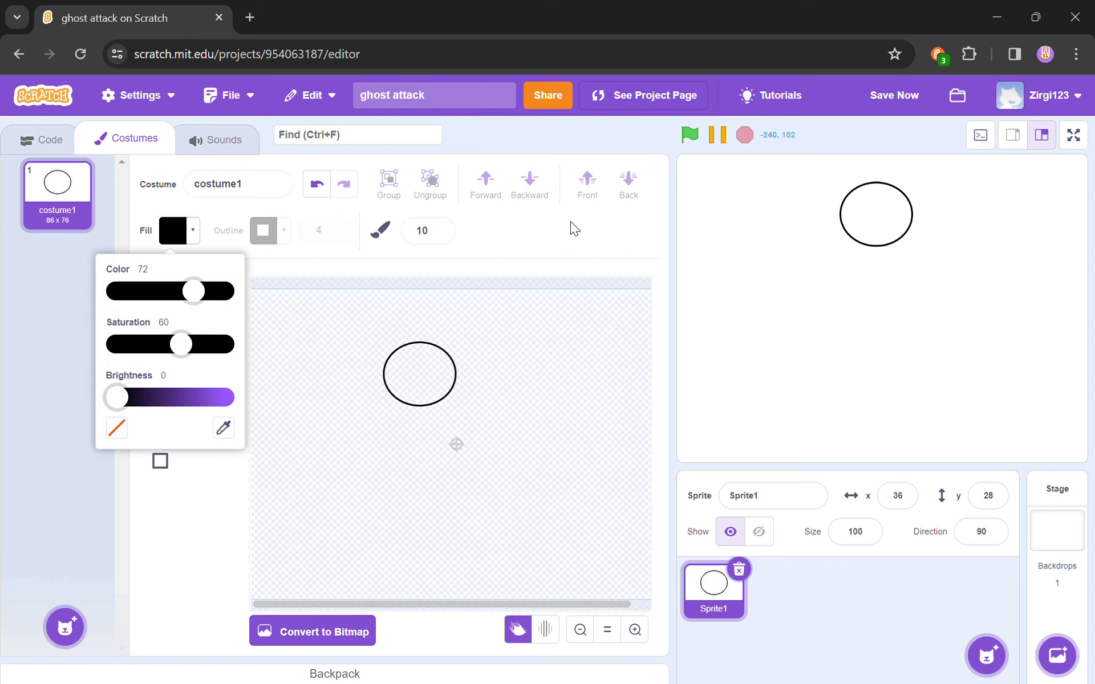
{"action": "left_click", "coordinate": [422, 231]}
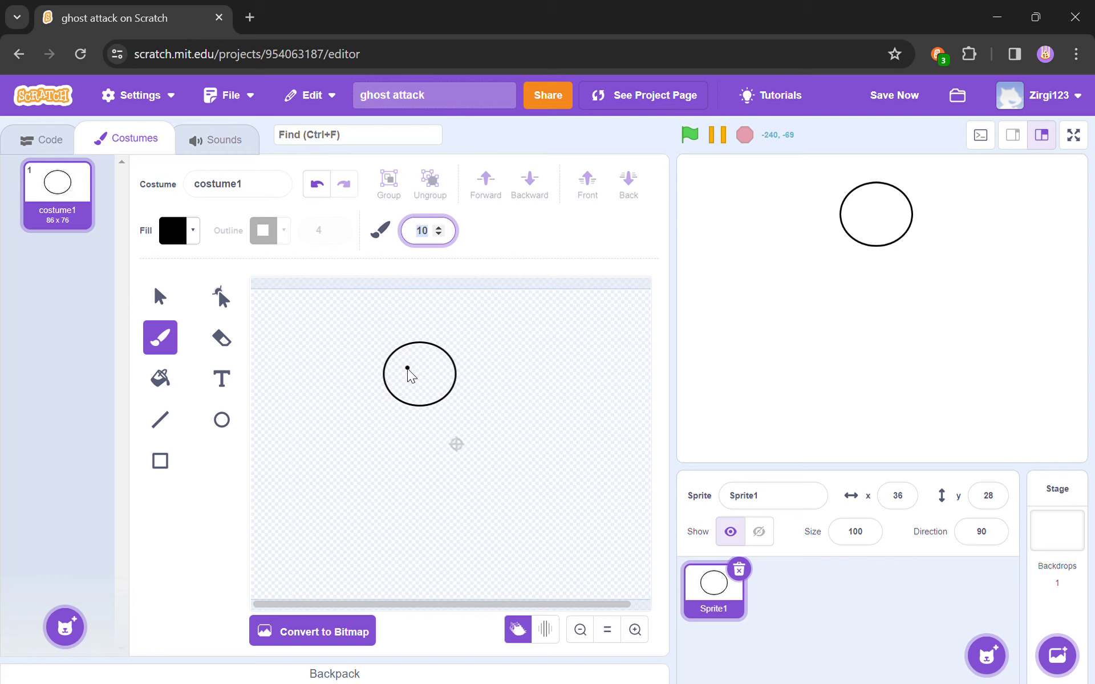
{"action": "left_click_drag", "start_coordinate": [407, 369], "coordinate": [439, 374]}
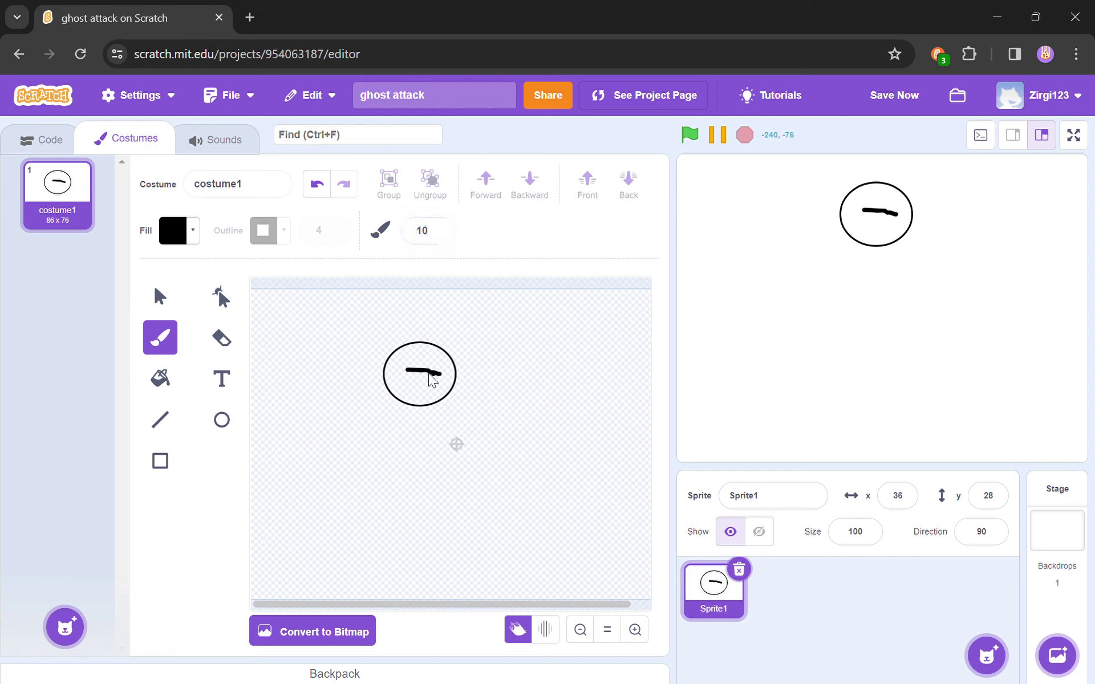
{"action": "left_click", "coordinate": [317, 183]}
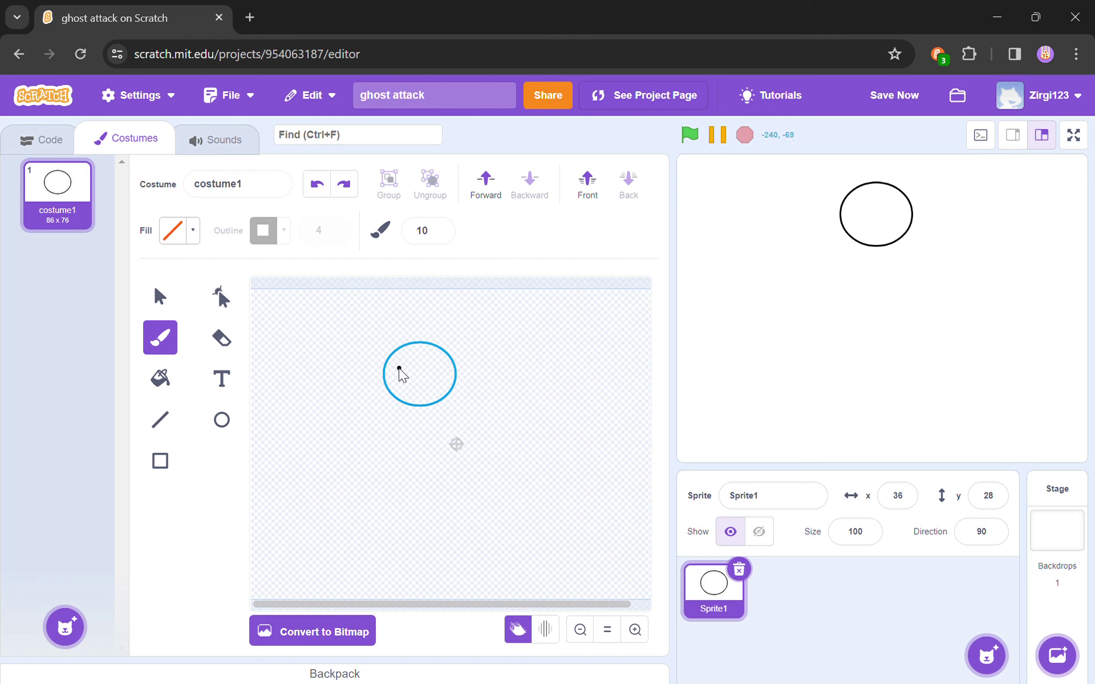
{"action": "left_click_drag", "start_coordinate": [443, 369], "coordinate": [444, 369]}
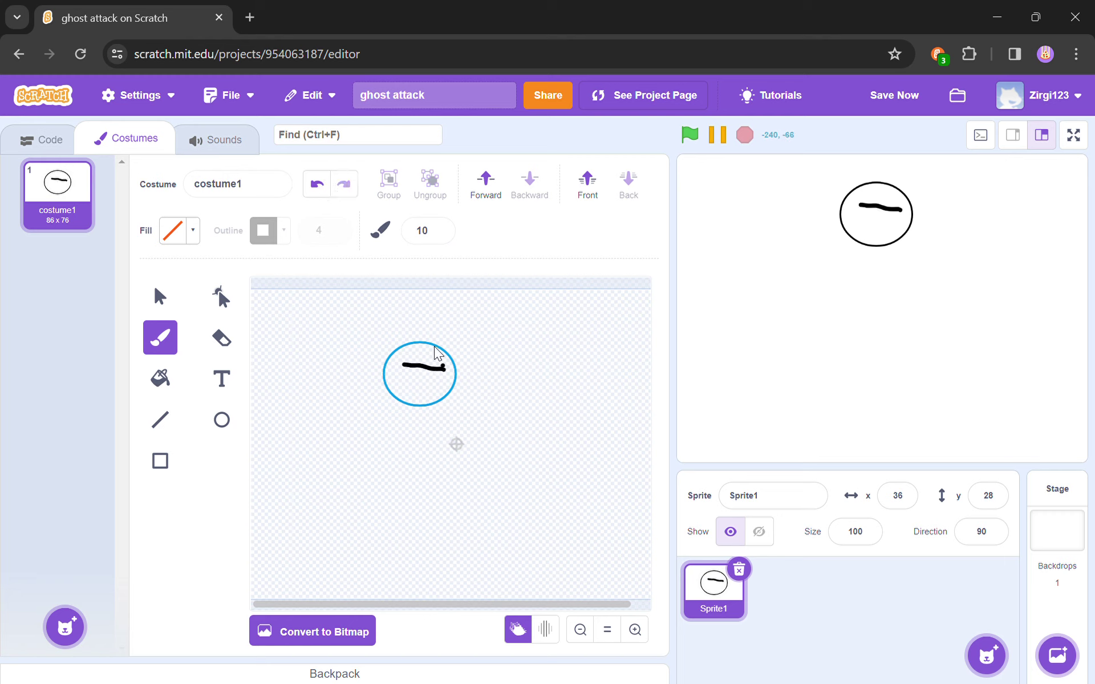
{"action": "left_click", "coordinate": [317, 183]}
Paint two small black dot eyes and a short wavy mouth inside the head.
{"action": "left_click", "coordinate": [436, 369]}
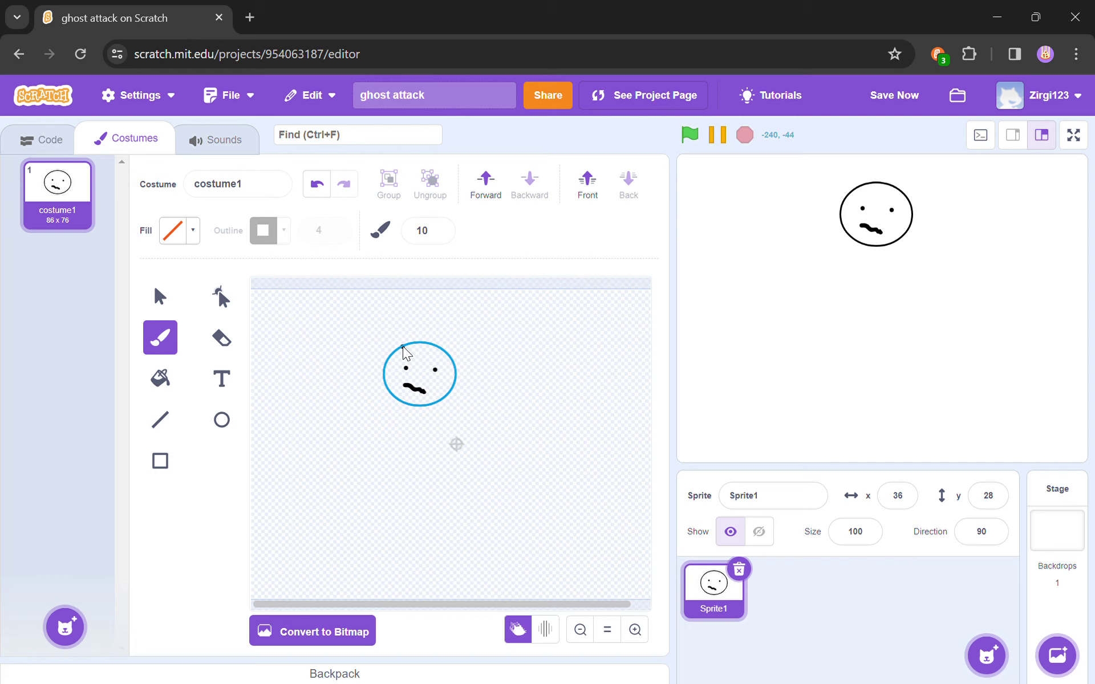
{"action": "mouse_move", "coordinate": [404, 352]}
{"action": "left_mouse_down"}
{"action": "mouse_move", "coordinate": [435, 353]}
{"action": "mouse_move", "coordinate": [432, 340]}
{"action": "mouse_move", "coordinate": [405, 349]}
{"action": "mouse_move", "coordinate": [406, 365]}
{"action": "mouse_move", "coordinate": [445, 345]}
{"action": "mouse_move", "coordinate": [410, 365]}
{"action": "mouse_move", "coordinate": [399, 348]}
{"action": "left_mouse_up"}
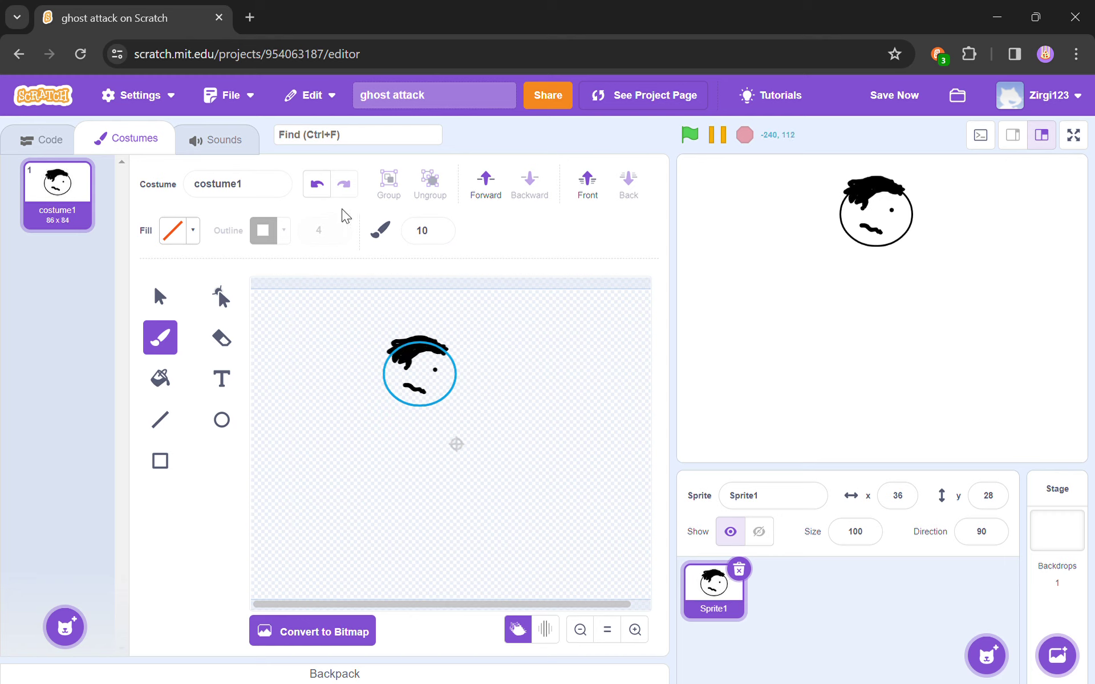
{"action": "left_click", "coordinate": [319, 183]}
{"action": "left_click", "coordinate": [327, 185]}
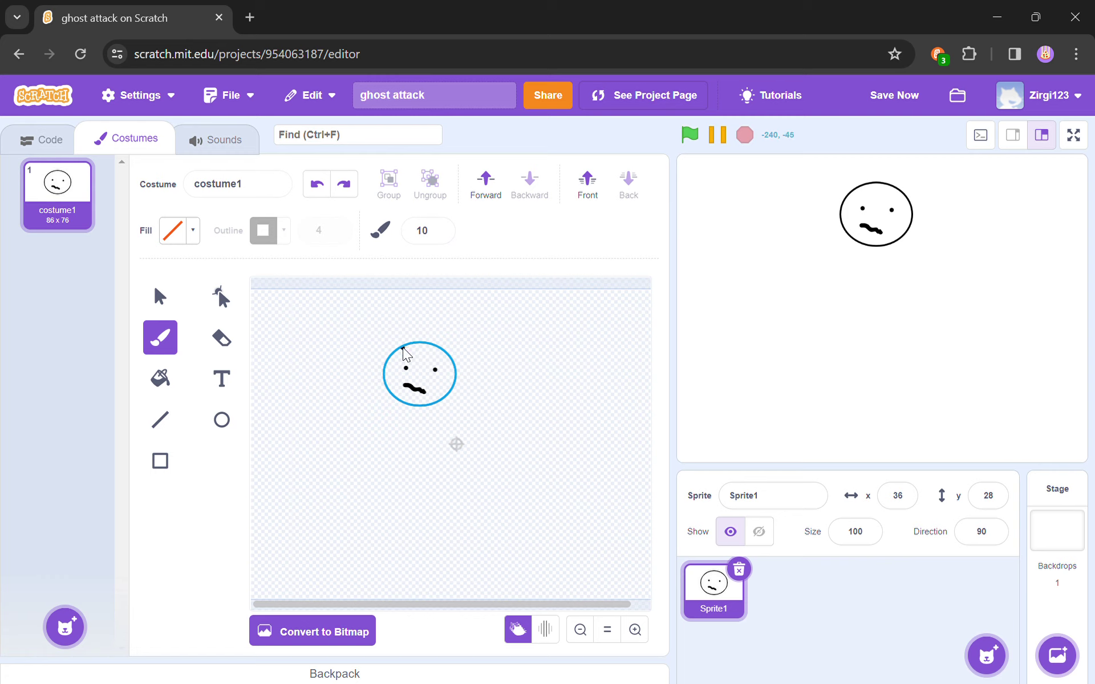
Paint short black hair along the top of the head and erase the bump sticking out above it.
{"action": "mouse_move", "coordinate": [403, 349]}
{"action": "left_mouse_down"}
{"action": "mouse_move", "coordinate": [447, 354]}
{"action": "mouse_move", "coordinate": [395, 353]}
{"action": "mouse_move", "coordinate": [415, 354]}
{"action": "mouse_move", "coordinate": [425, 337]}
{"action": "mouse_move", "coordinate": [441, 349]}
{"action": "left_mouse_up"}
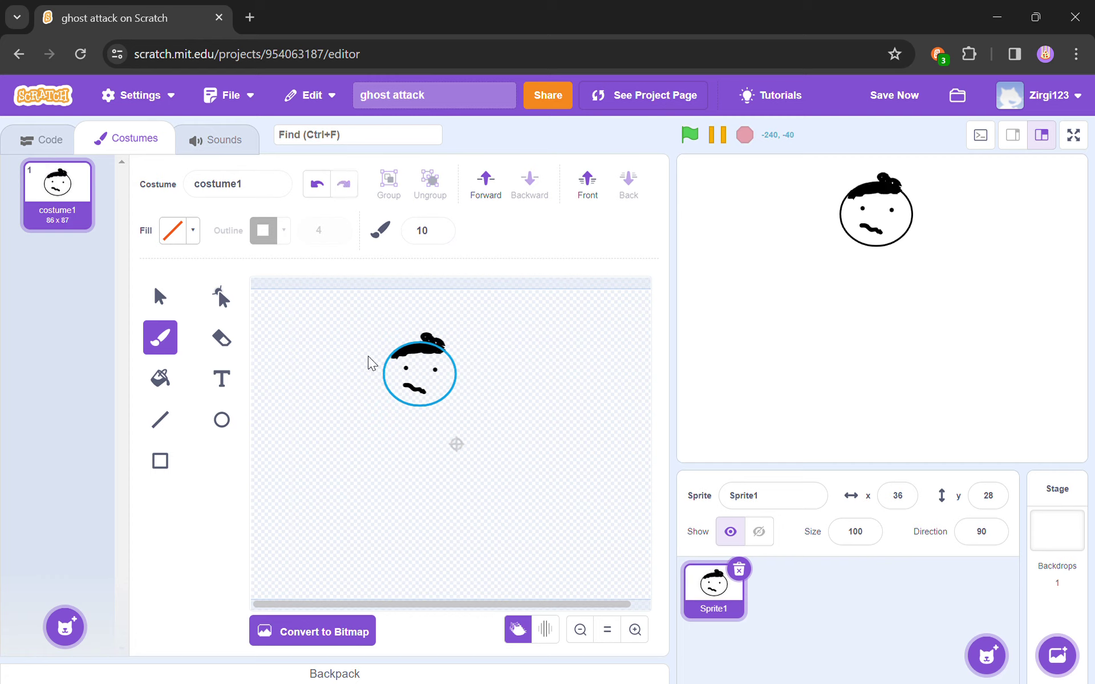
{"action": "left_click", "coordinate": [222, 340]}
{"action": "left_click_drag", "start_coordinate": [427, 336], "coordinate": [446, 344]}
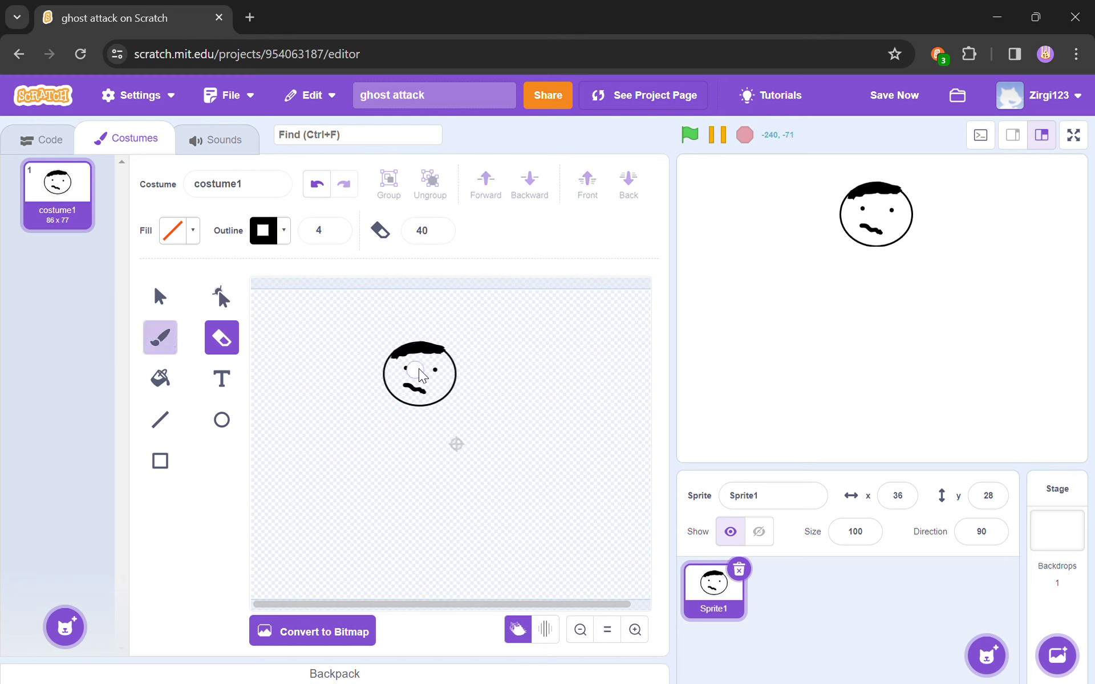
Switch back to the Brush and make its fill black with saturation 100 and brightness 0.
{"action": "left_click", "coordinate": [165, 342]}
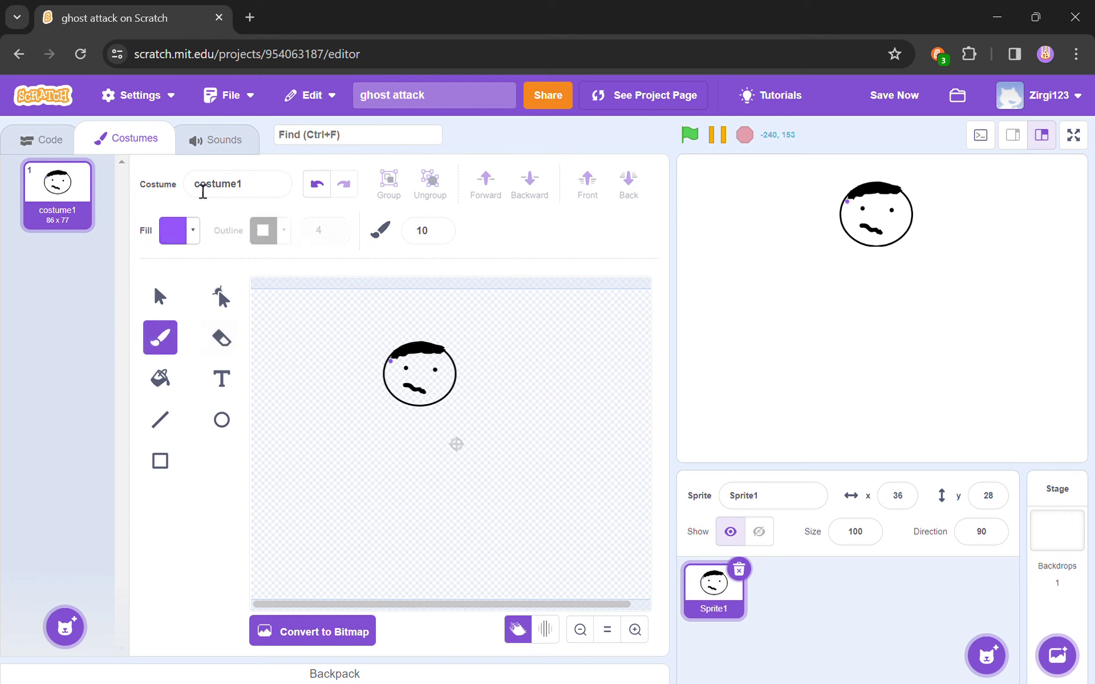
{"action": "left_click", "coordinate": [191, 233]}
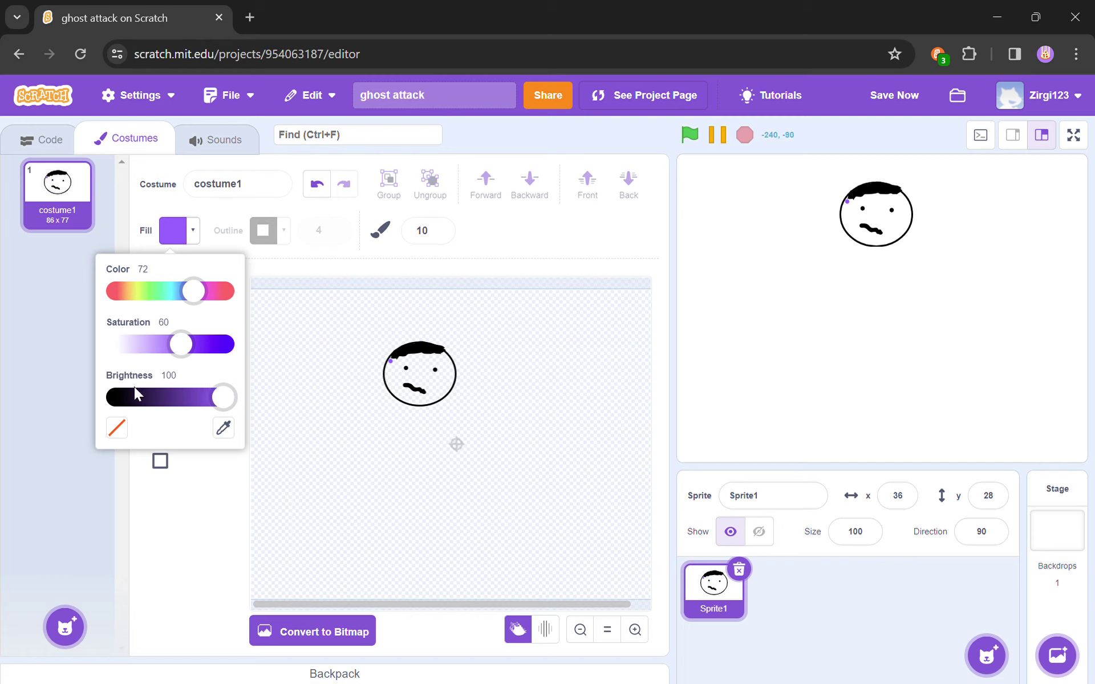
{"action": "left_click", "coordinate": [233, 344]}
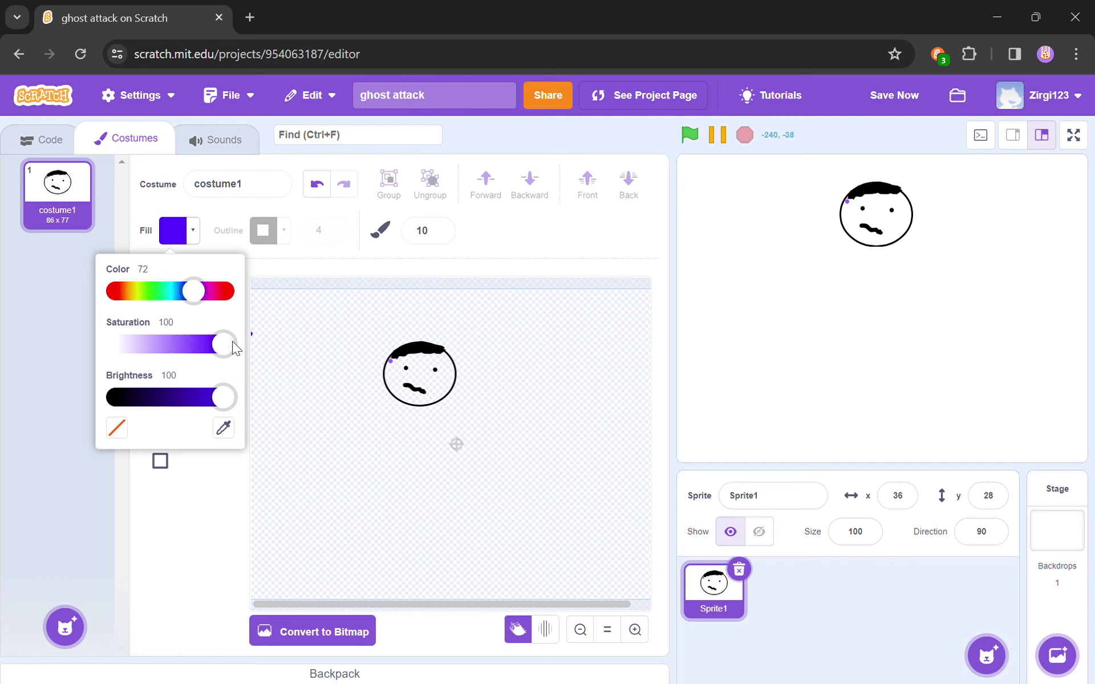
{"action": "left_click", "coordinate": [112, 389]}
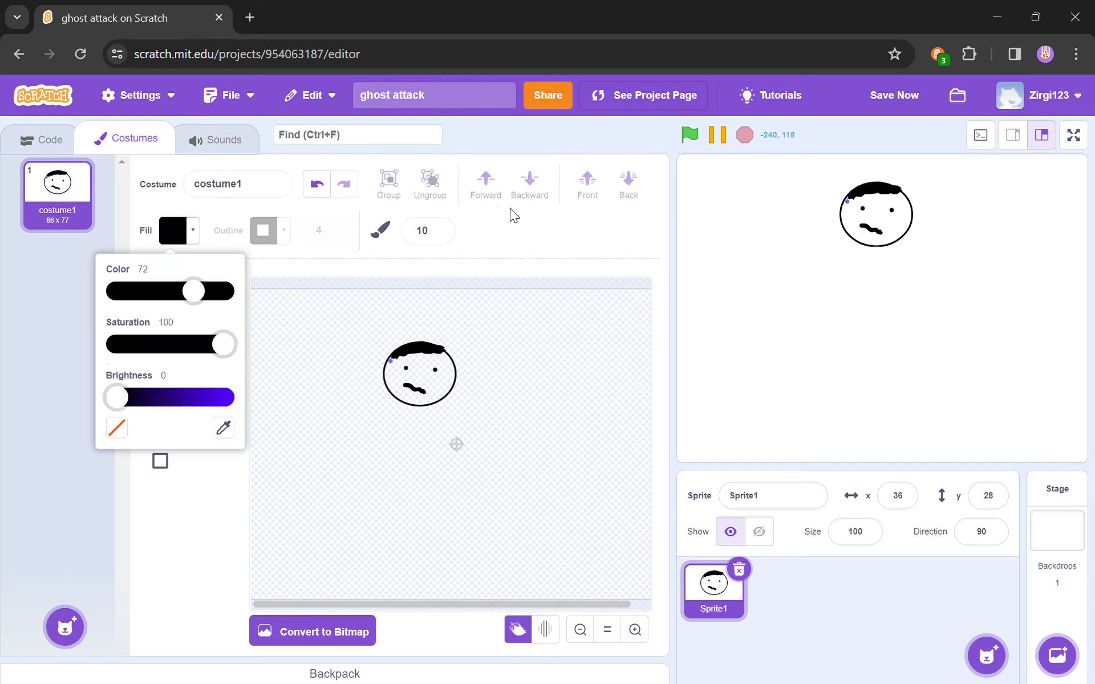
{"action": "left_click", "coordinate": [443, 287]}
{"action": "mouse_move", "coordinate": [389, 368]}
{"action": "left_mouse_down"}
{"action": "mouse_move", "coordinate": [420, 320]}
{"action": "mouse_move", "coordinate": [382, 376]}
{"action": "left_mouse_up"}
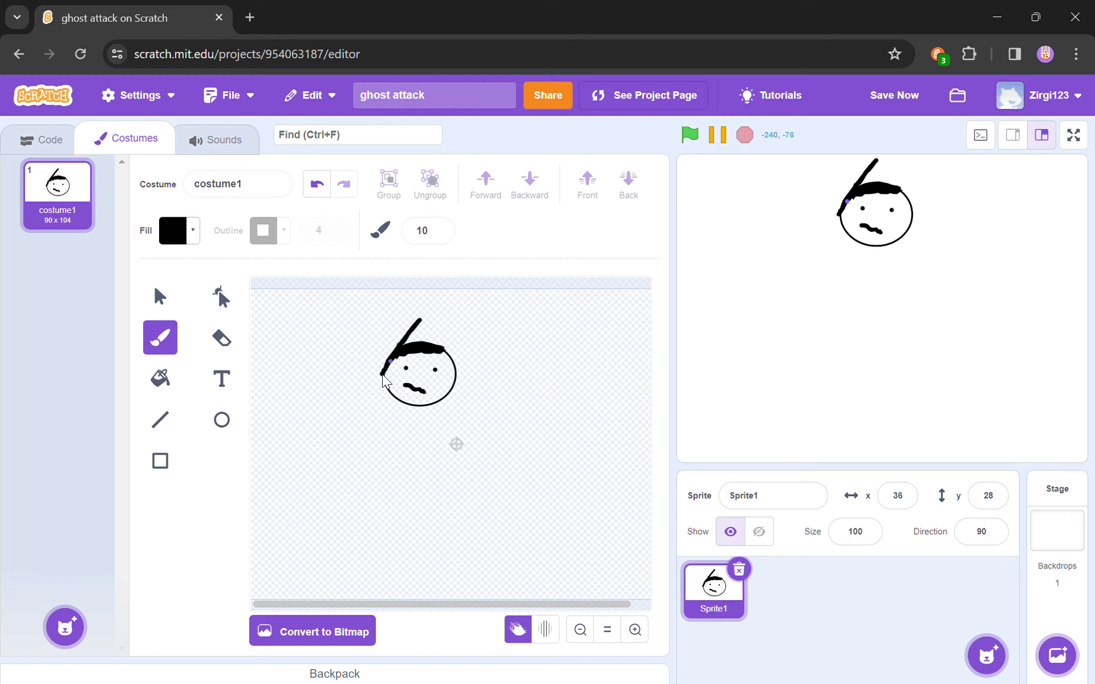
{"action": "left_click", "coordinate": [315, 184]}
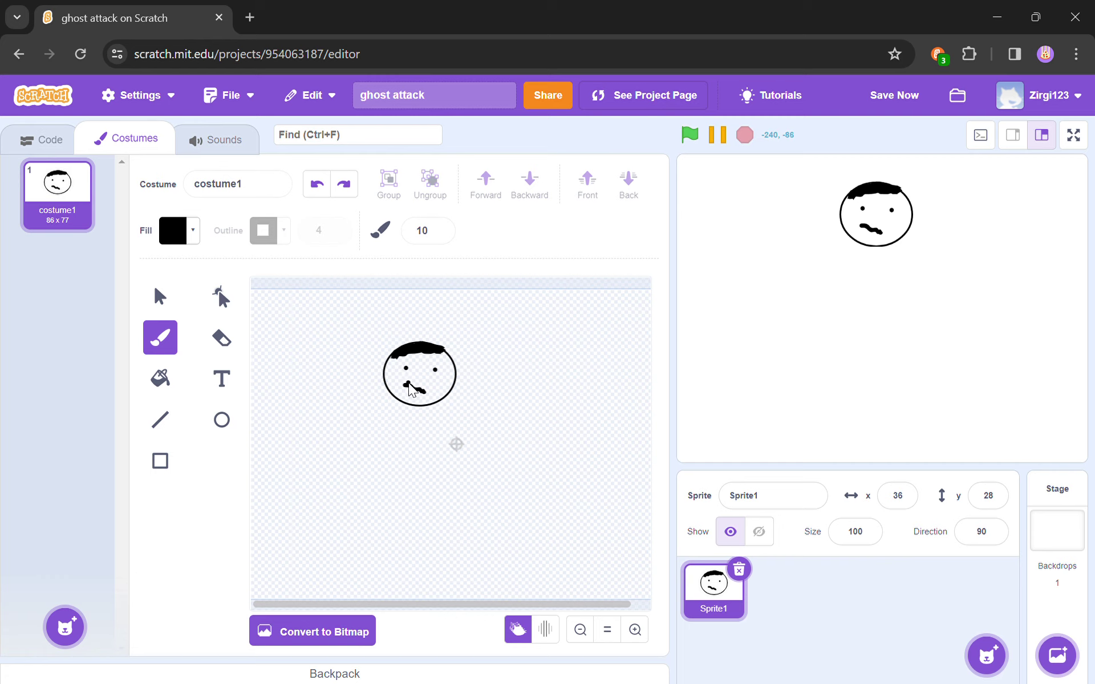
{"action": "mouse_move", "coordinate": [409, 388]}
{"action": "left_mouse_down"}
{"action": "mouse_move", "coordinate": [430, 377]}
{"action": "mouse_move", "coordinate": [440, 394]}
{"action": "mouse_move", "coordinate": [423, 396]}
{"action": "left_mouse_up"}
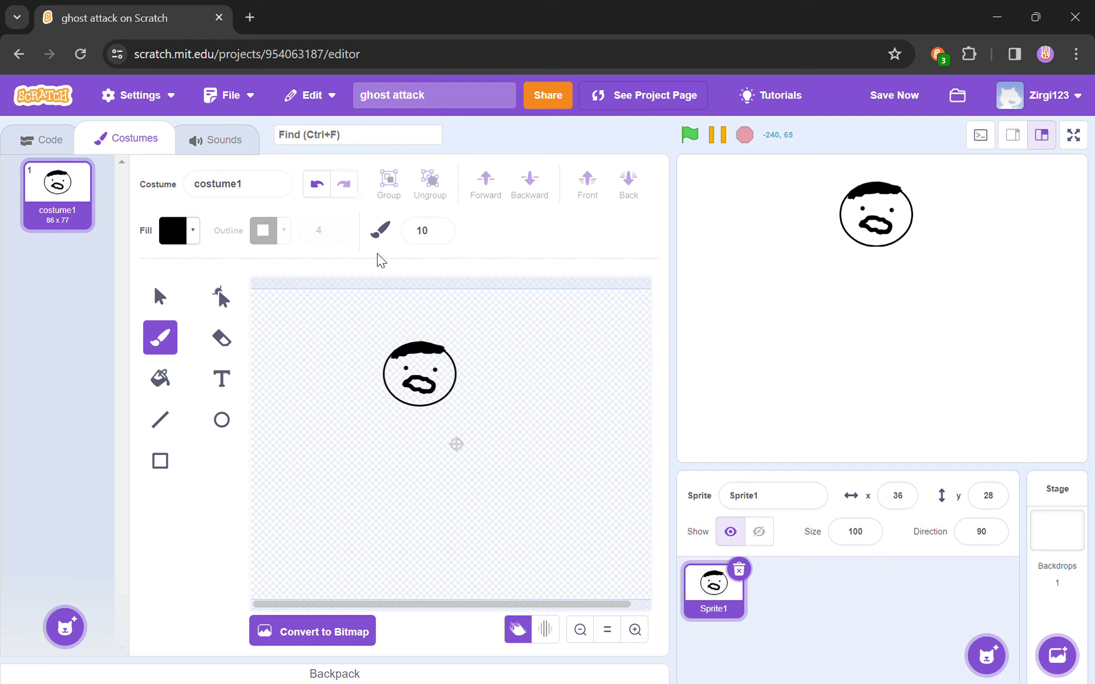
{"action": "left_click", "coordinate": [317, 183]}
{"action": "left_click", "coordinate": [316, 186]}
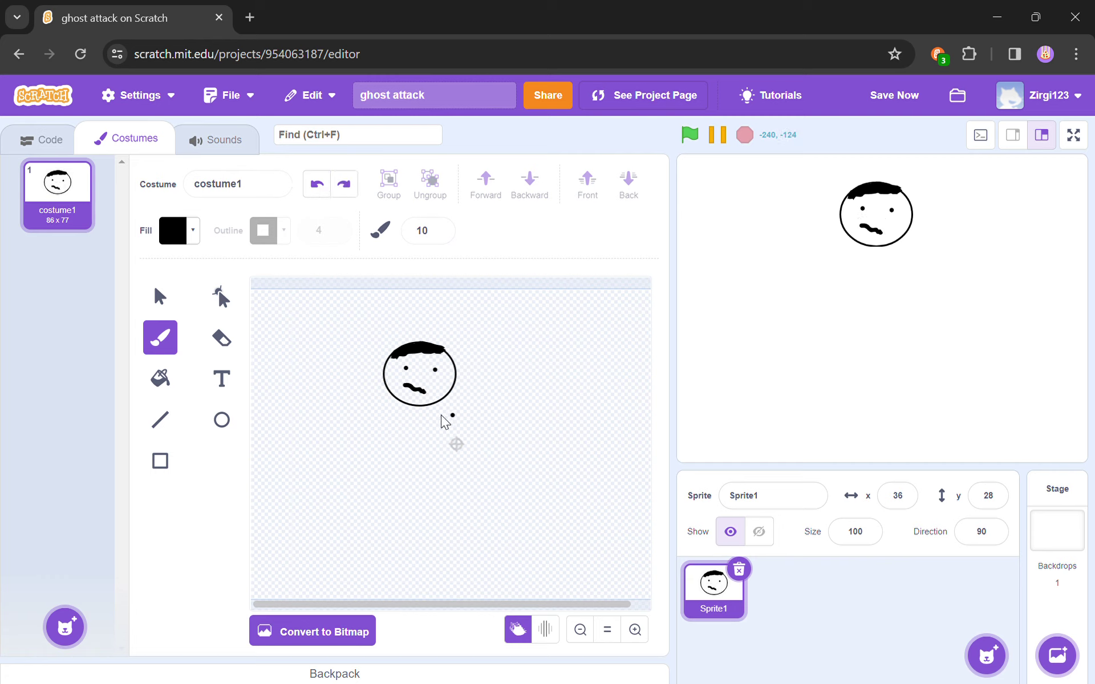
Paint the black outline of a torso below the head and two legs with shoes.
{"action": "mouse_move", "coordinate": [387, 391]}
{"action": "left_mouse_down"}
{"action": "mouse_move", "coordinate": [381, 423]}
{"action": "mouse_move", "coordinate": [400, 467]}
{"action": "mouse_move", "coordinate": [436, 461]}
{"action": "mouse_move", "coordinate": [436, 407]}
{"action": "left_mouse_up"}
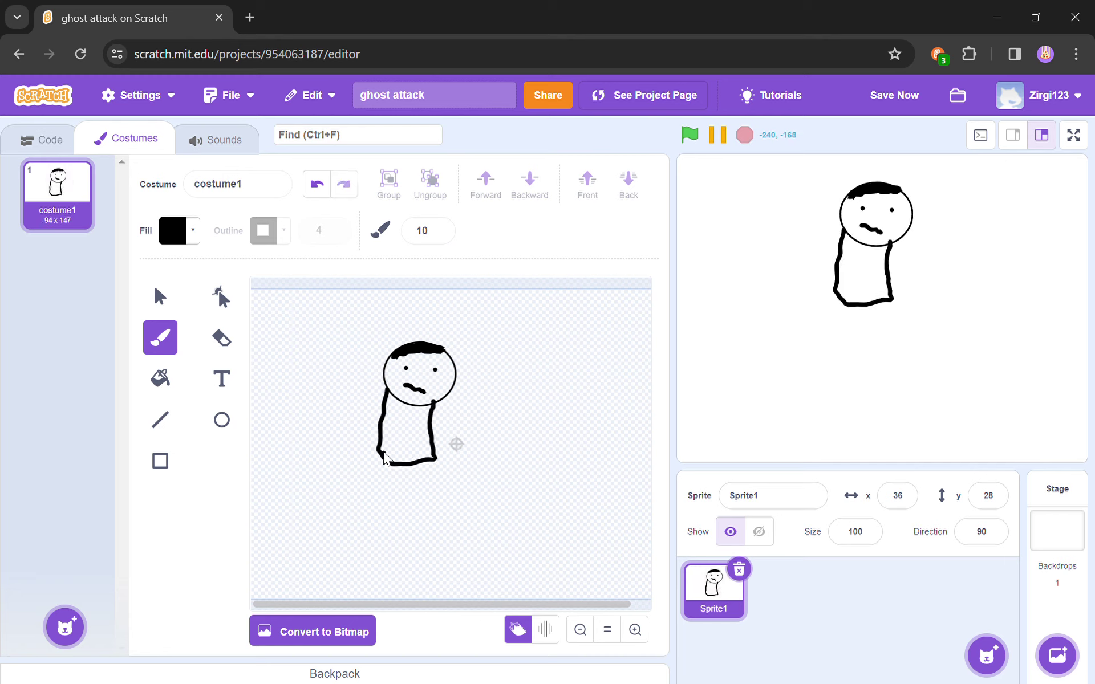
{"action": "mouse_move", "coordinate": [380, 454]}
{"action": "left_mouse_down"}
{"action": "mouse_move", "coordinate": [378, 497]}
{"action": "mouse_move", "coordinate": [421, 479]}
{"action": "mouse_move", "coordinate": [421, 506]}
{"action": "mouse_move", "coordinate": [457, 488]}
{"action": "mouse_move", "coordinate": [429, 452]}
{"action": "left_mouse_up"}
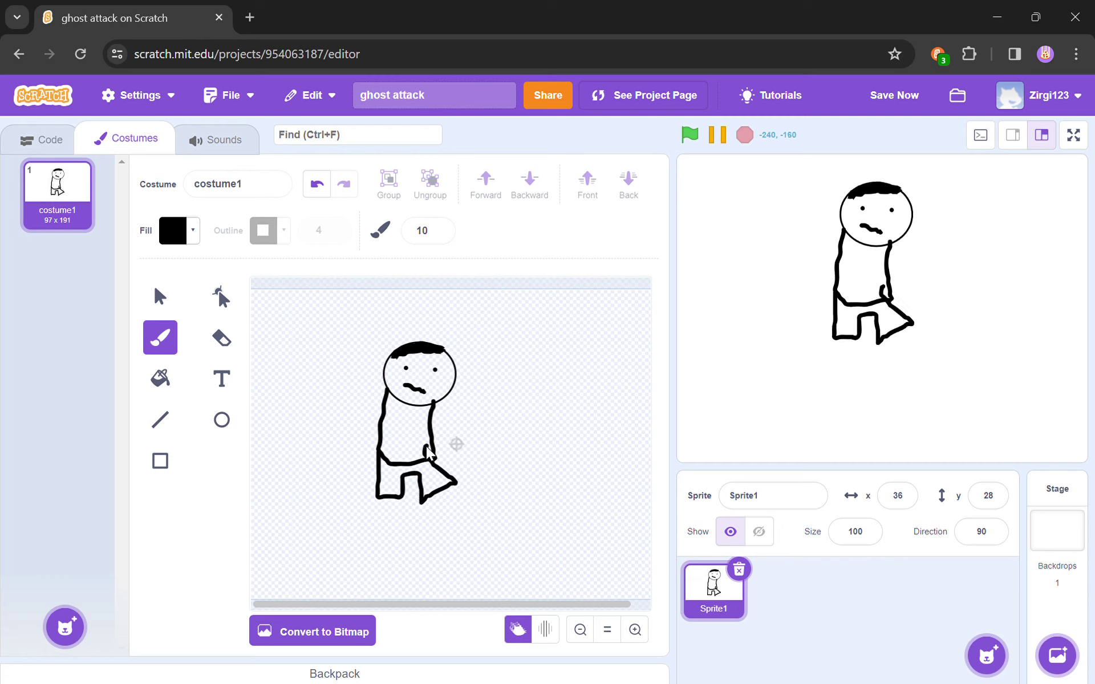
{"action": "mouse_move", "coordinate": [425, 501]}
{"action": "left_mouse_down"}
{"action": "mouse_move", "coordinate": [452, 508]}
{"action": "mouse_move", "coordinate": [477, 496]}
{"action": "mouse_move", "coordinate": [462, 489]}
{"action": "left_mouse_up"}
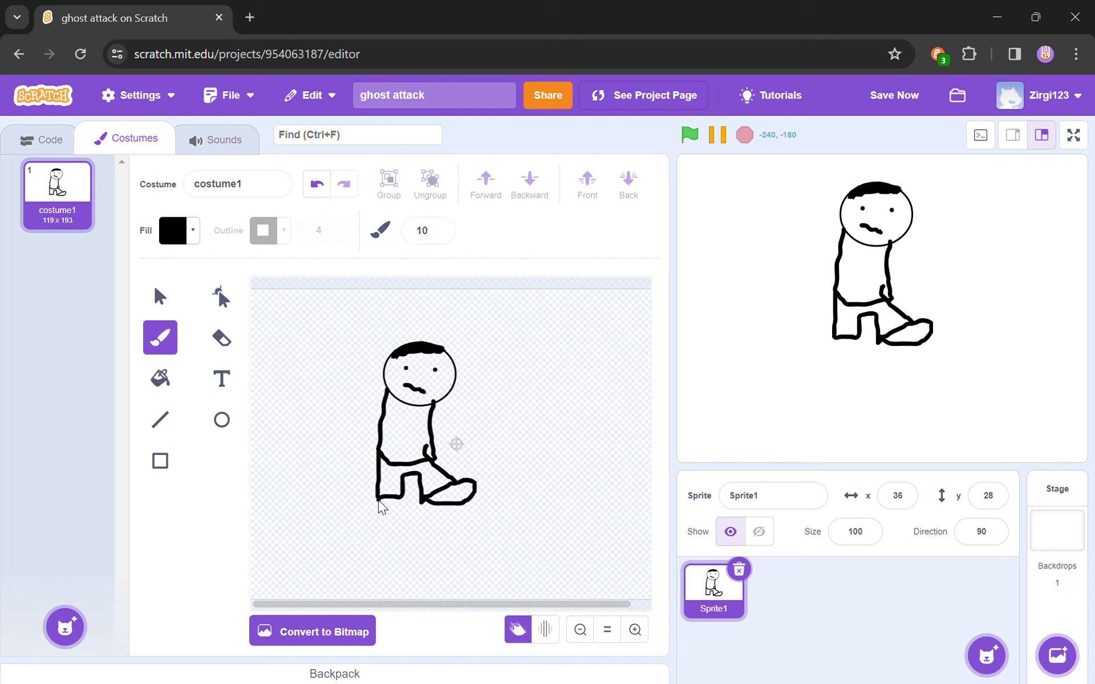
{"action": "mouse_move", "coordinate": [379, 505]}
{"action": "left_mouse_down"}
{"action": "mouse_move", "coordinate": [412, 506]}
{"action": "mouse_move", "coordinate": [399, 503]}
{"action": "left_mouse_up"}
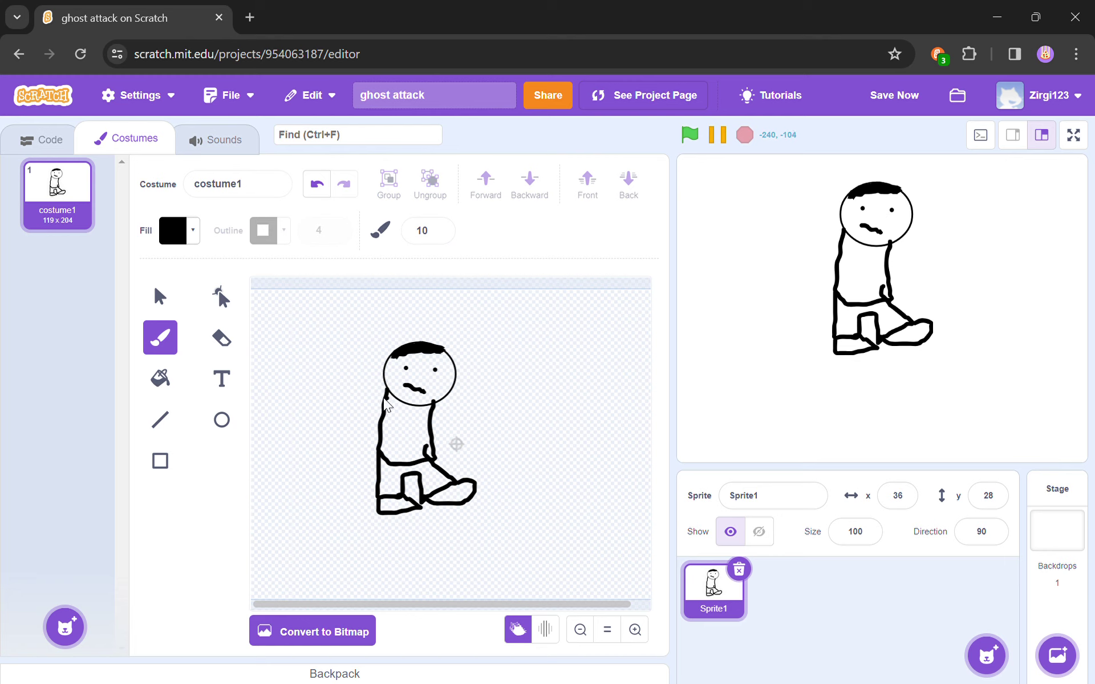
Paint an arm on each side of the torso and fill both arms with black.
{"action": "mouse_move", "coordinate": [380, 402]}
{"action": "left_mouse_down"}
{"action": "mouse_move", "coordinate": [364, 453]}
{"action": "mouse_move", "coordinate": [380, 428]}
{"action": "mouse_move", "coordinate": [441, 404]}
{"action": "mouse_move", "coordinate": [452, 432]}
{"action": "left_mouse_up"}
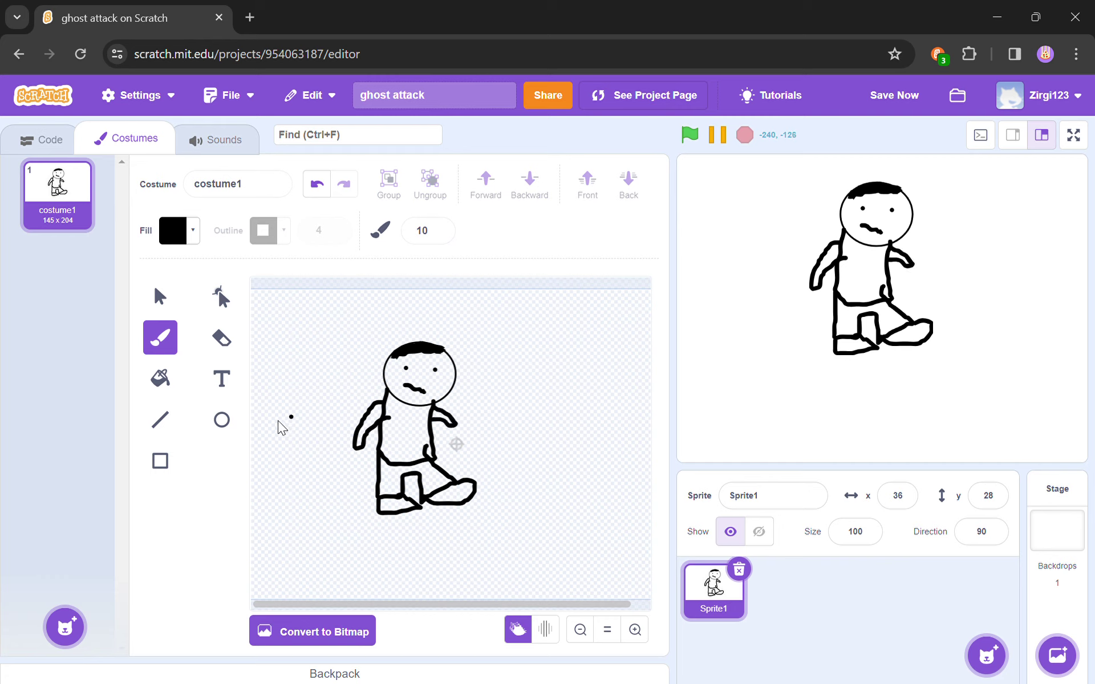
{"action": "left_click", "coordinate": [160, 378]}
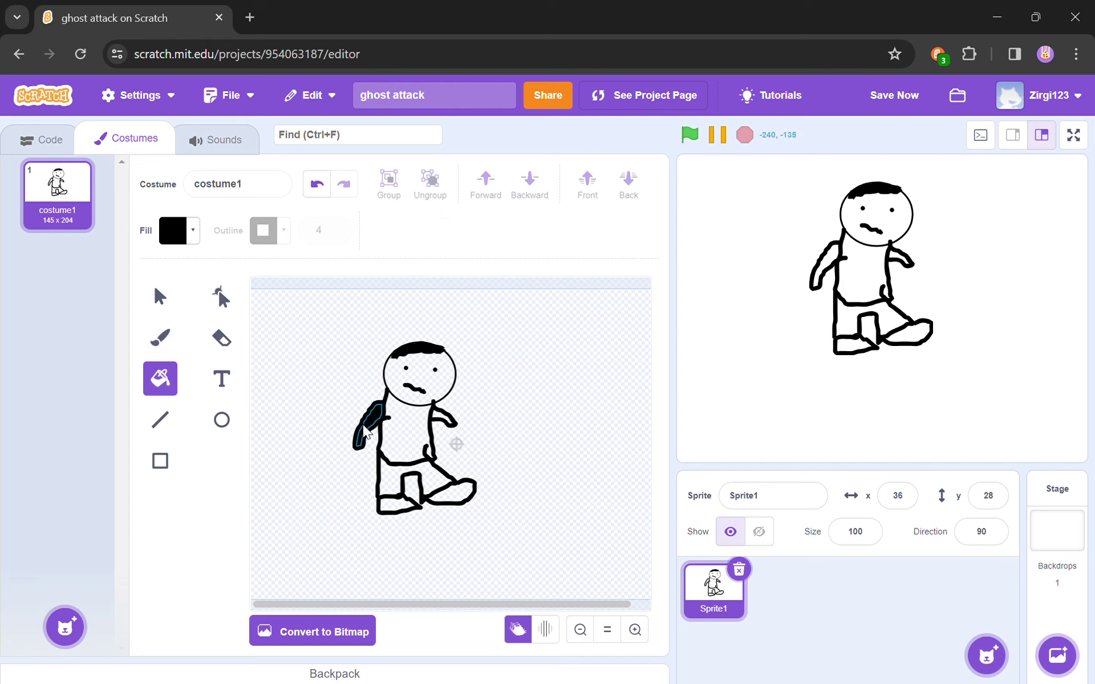
{"action": "left_click", "coordinate": [442, 421]}
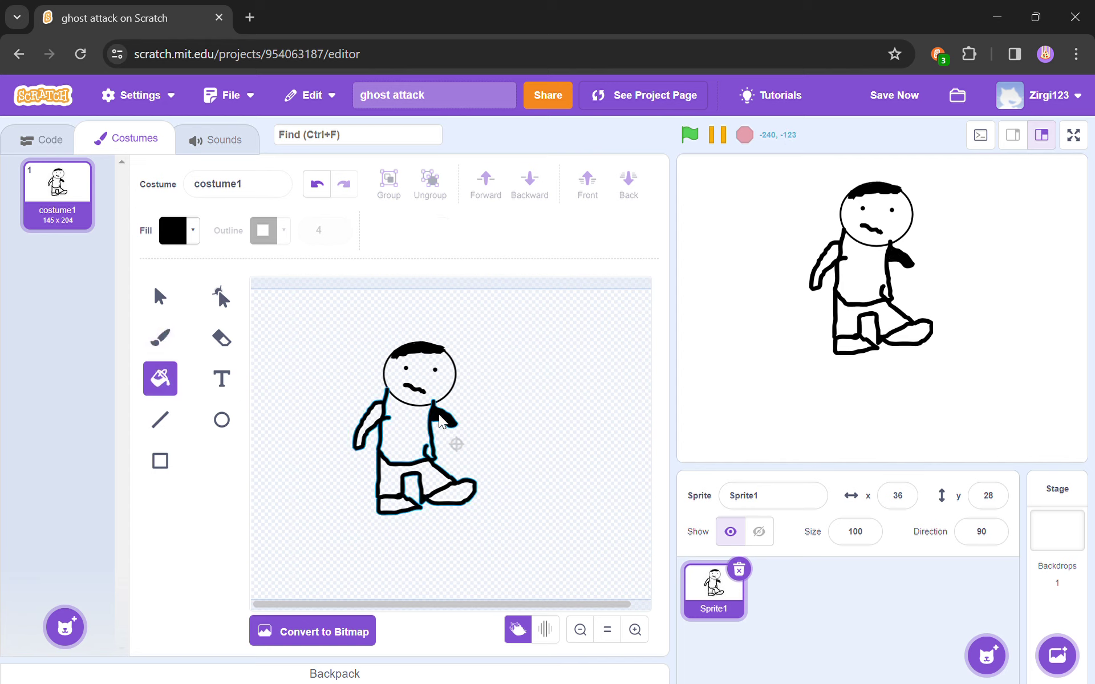
{"action": "left_click", "coordinate": [370, 436]}
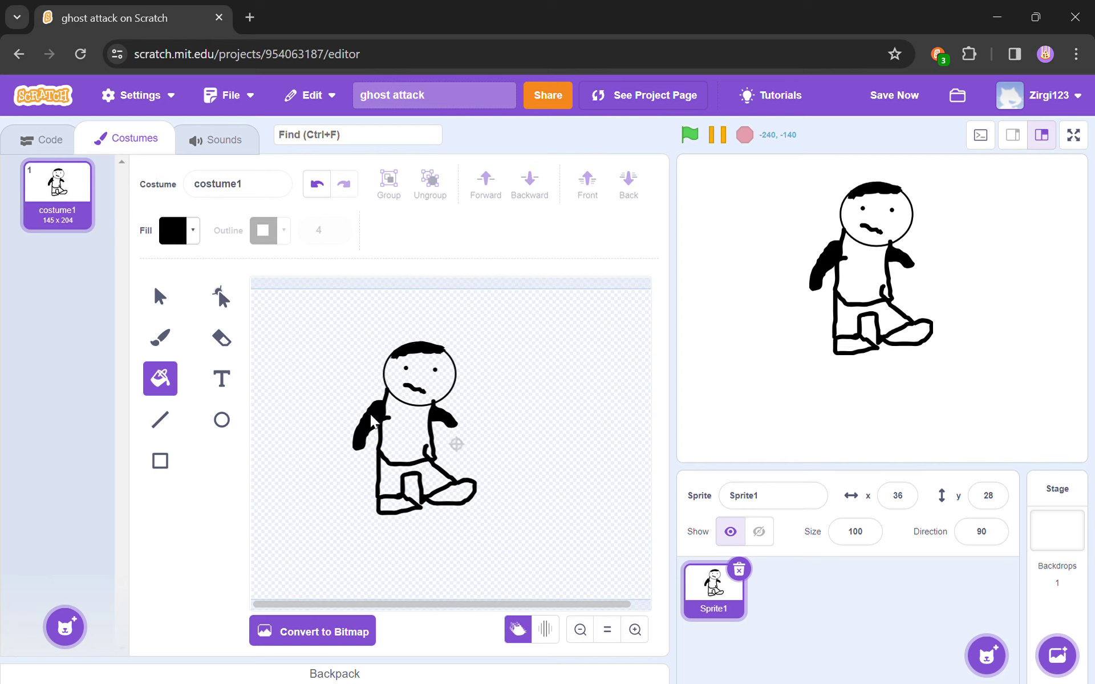
Change the fill colour to bright green with colour 37, saturation 100 and brightness 100.
{"action": "left_click", "coordinate": [172, 233]}
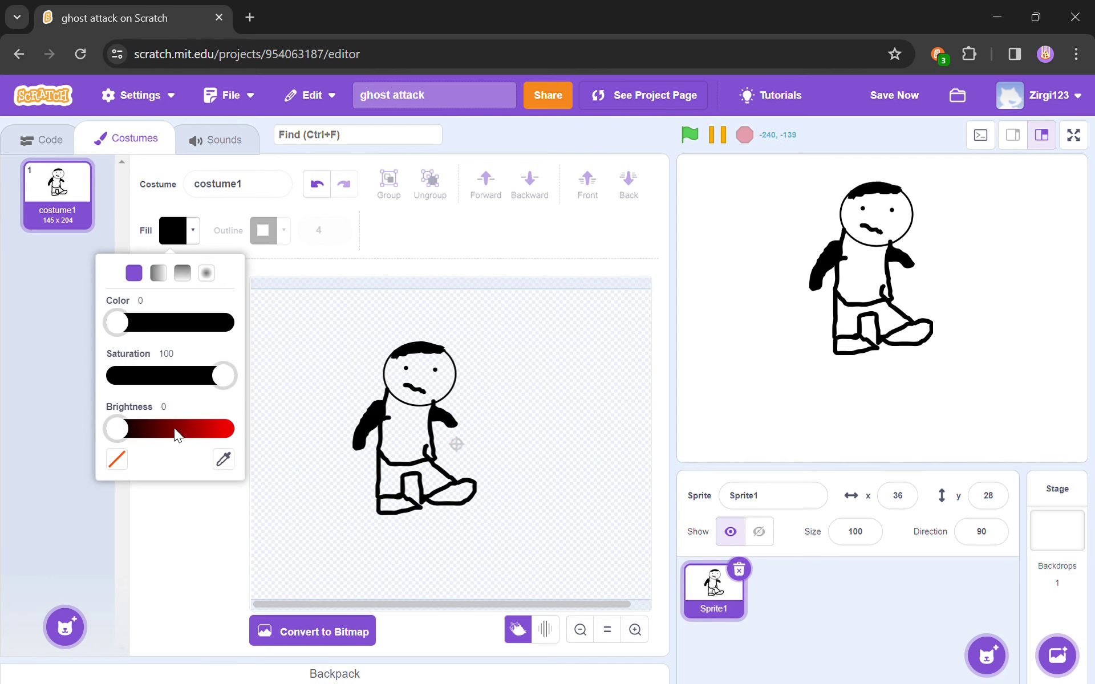
{"action": "left_click_drag", "start_coordinate": [119, 426], "coordinate": [228, 429]}
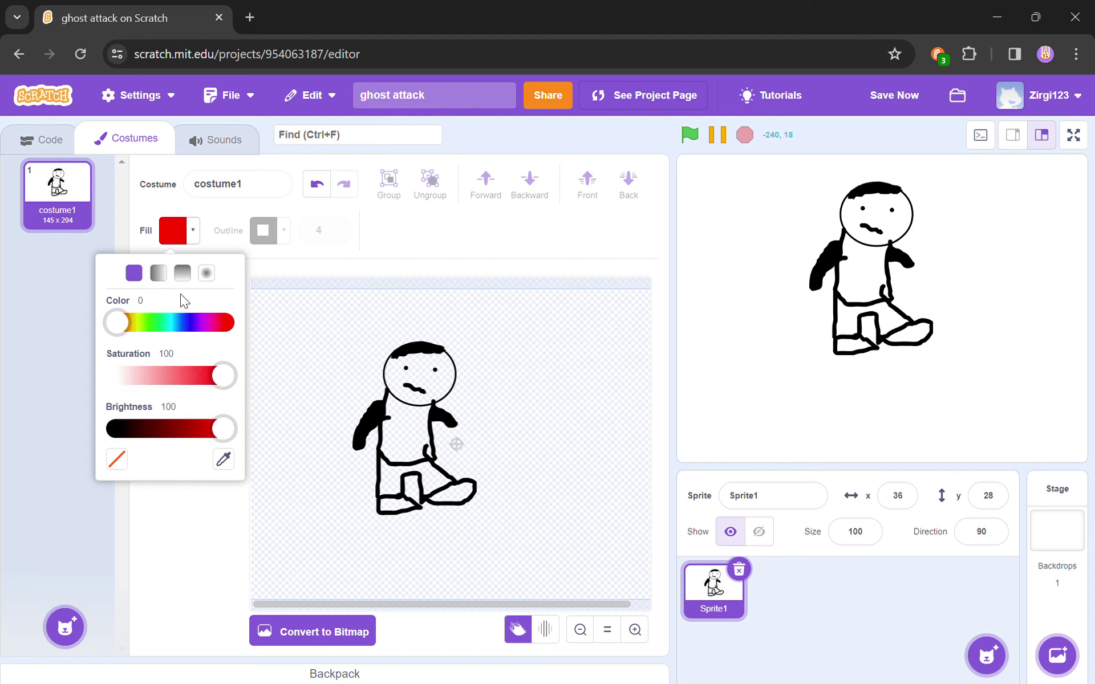
{"action": "left_click", "coordinate": [157, 323]}
{"action": "left_click", "coordinate": [420, 228]}
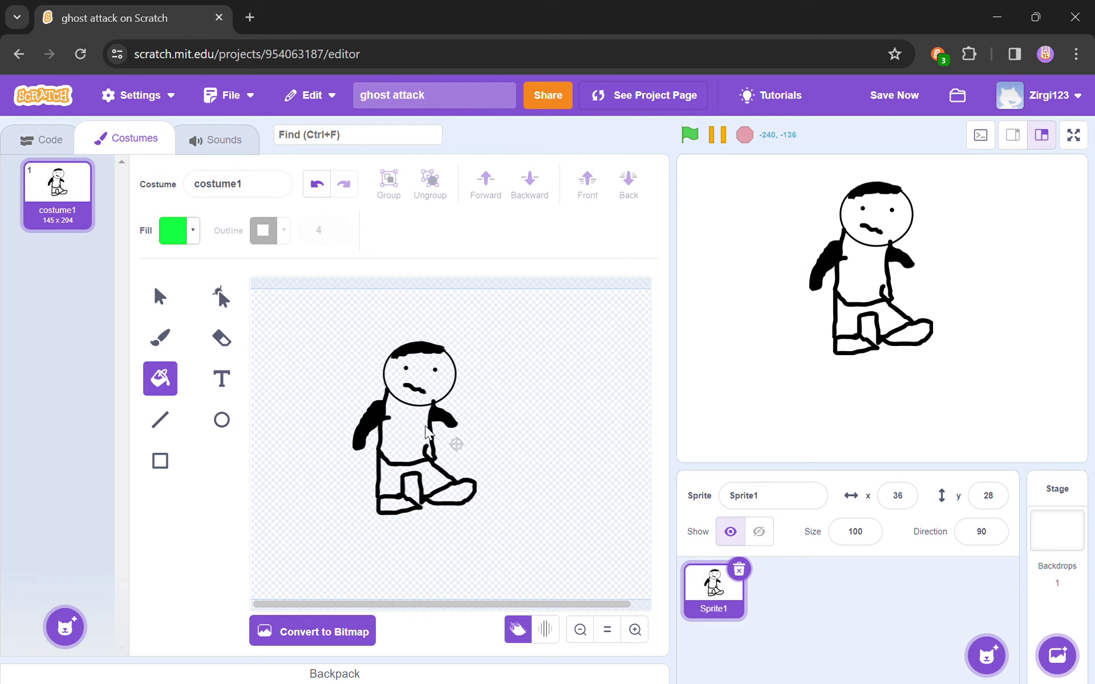
Paint a black neckline across the open top of the torso with the Brush, using brightness 0.
{"action": "left_click", "coordinate": [160, 337]}
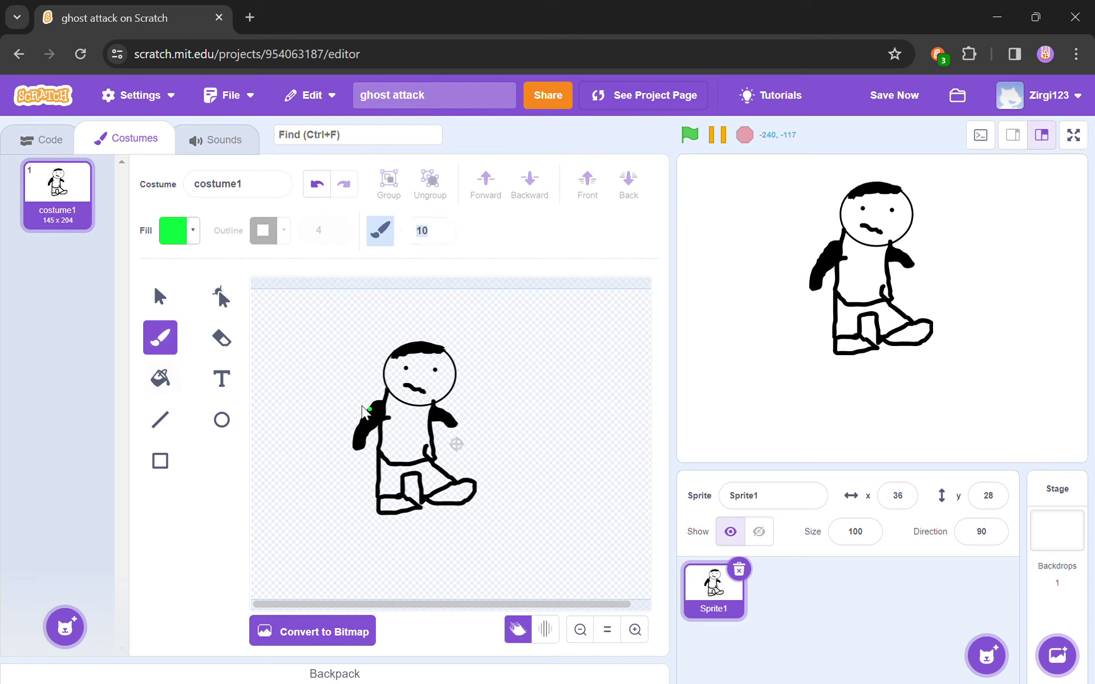
{"action": "left_click", "coordinate": [174, 234]}
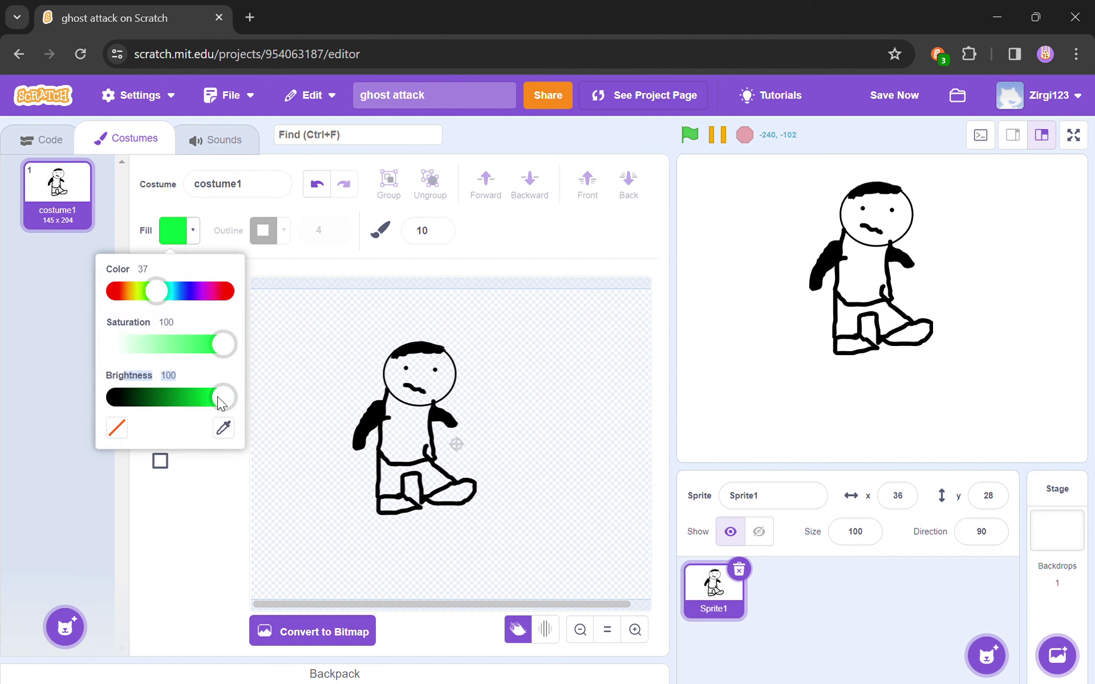
{"action": "left_click_drag", "start_coordinate": [223, 398], "coordinate": [103, 380]}
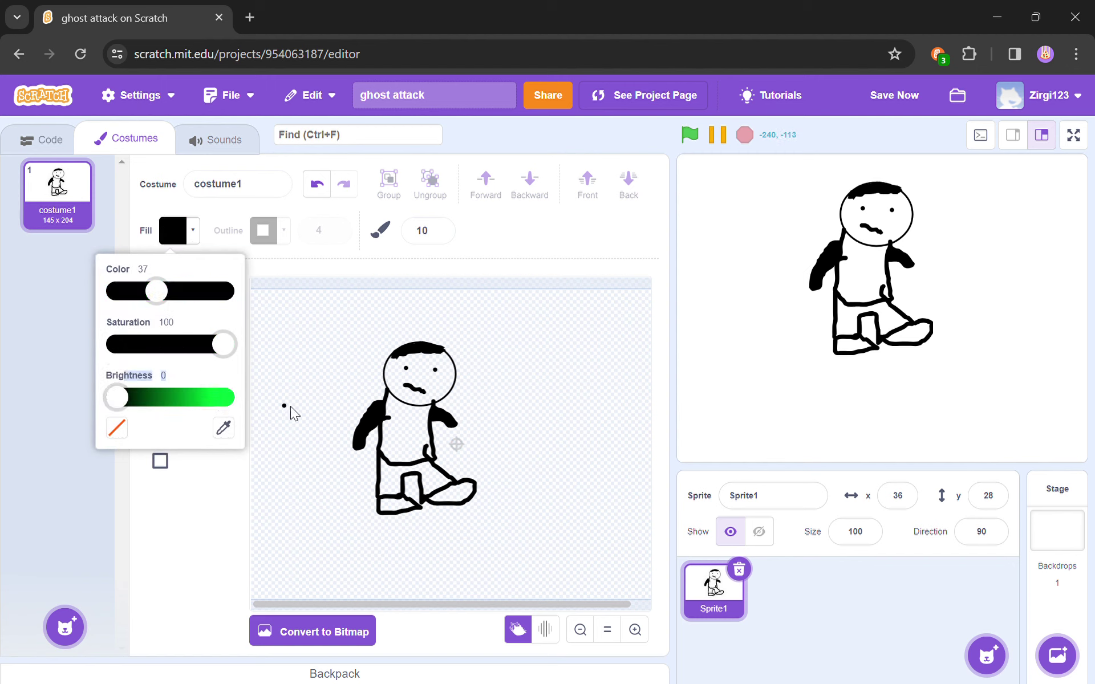
{"action": "left_click", "coordinate": [389, 401]}
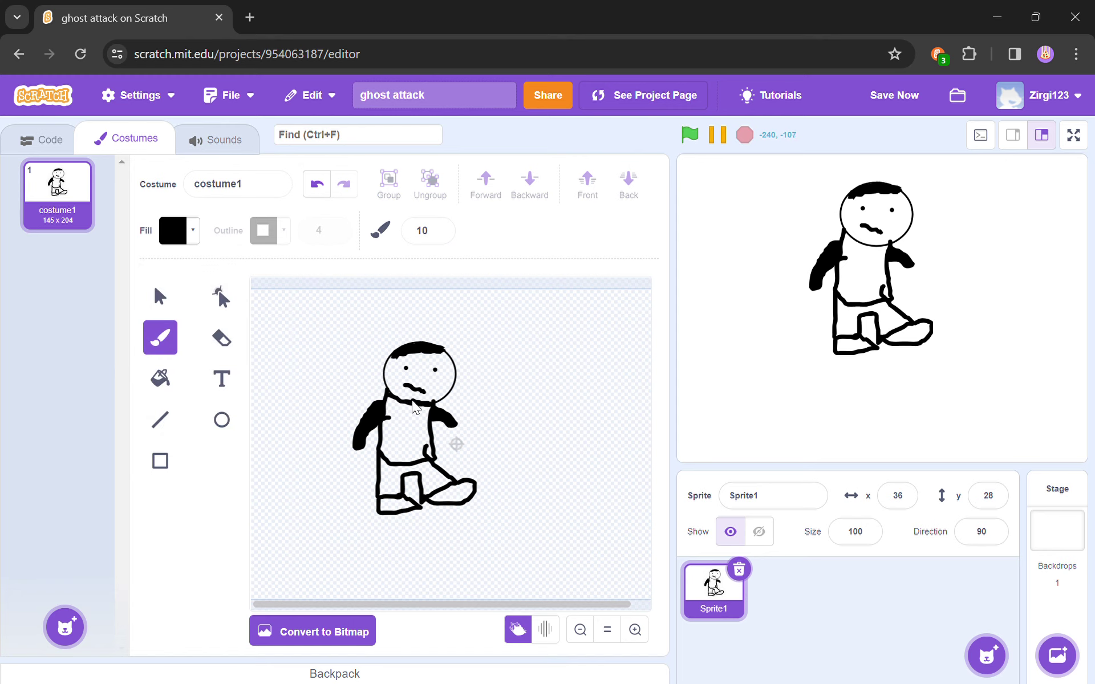
Fill the torso with bright green using colour 40, saturation 100 and brightness 100.
{"action": "left_click", "coordinate": [176, 248]}
{"action": "left_click_drag", "start_coordinate": [115, 396], "coordinate": [224, 396]}
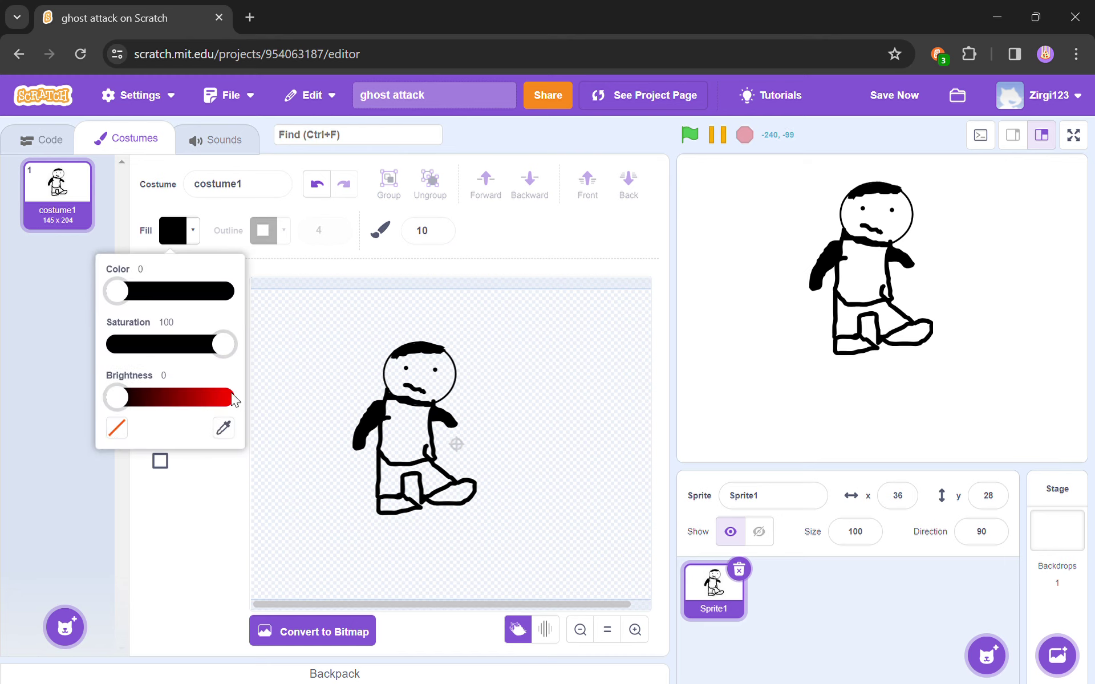
{"action": "left_click", "coordinate": [160, 292]}
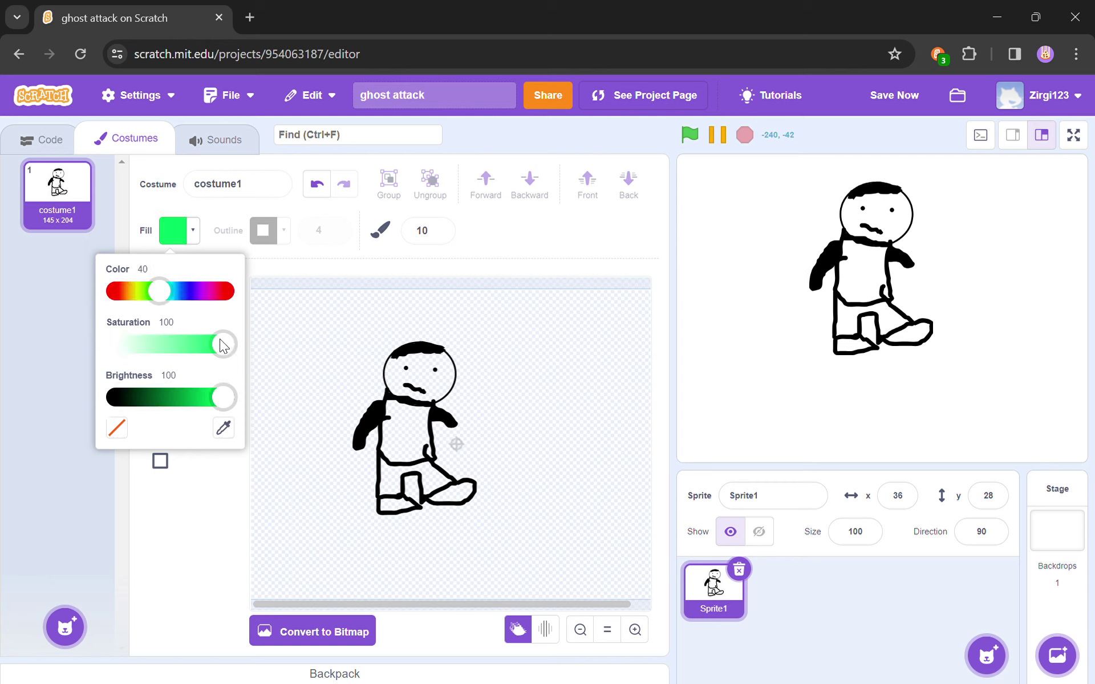
{"action": "left_click", "coordinate": [330, 252]}
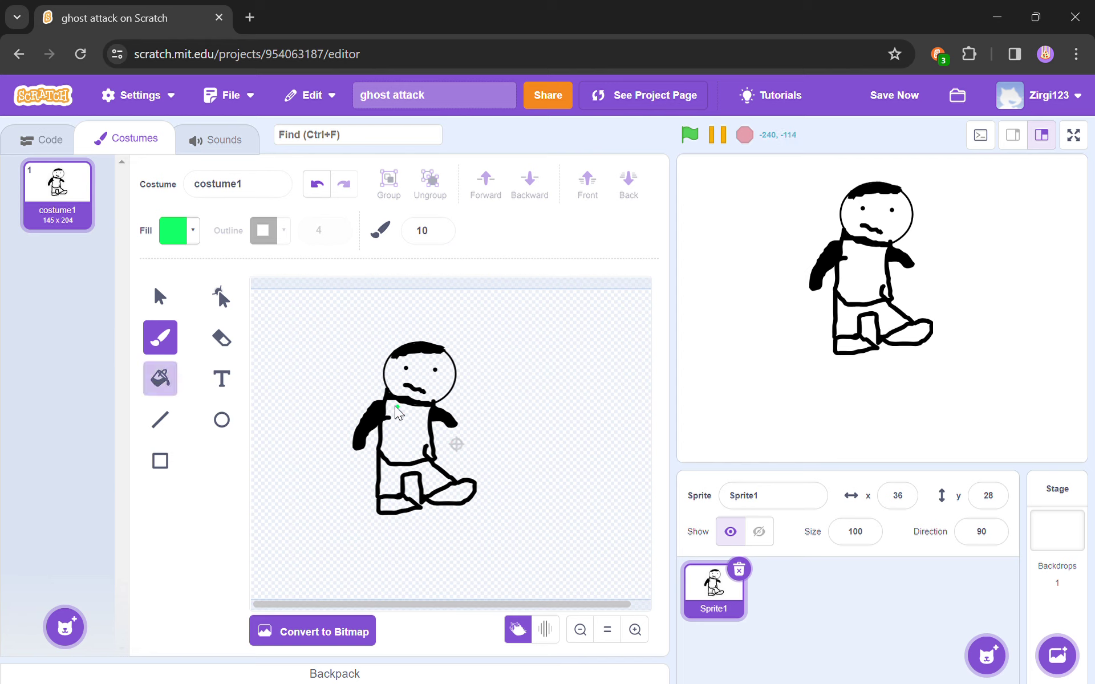
{"action": "left_click", "coordinate": [162, 381]}
{"action": "left_click", "coordinate": [398, 433]}
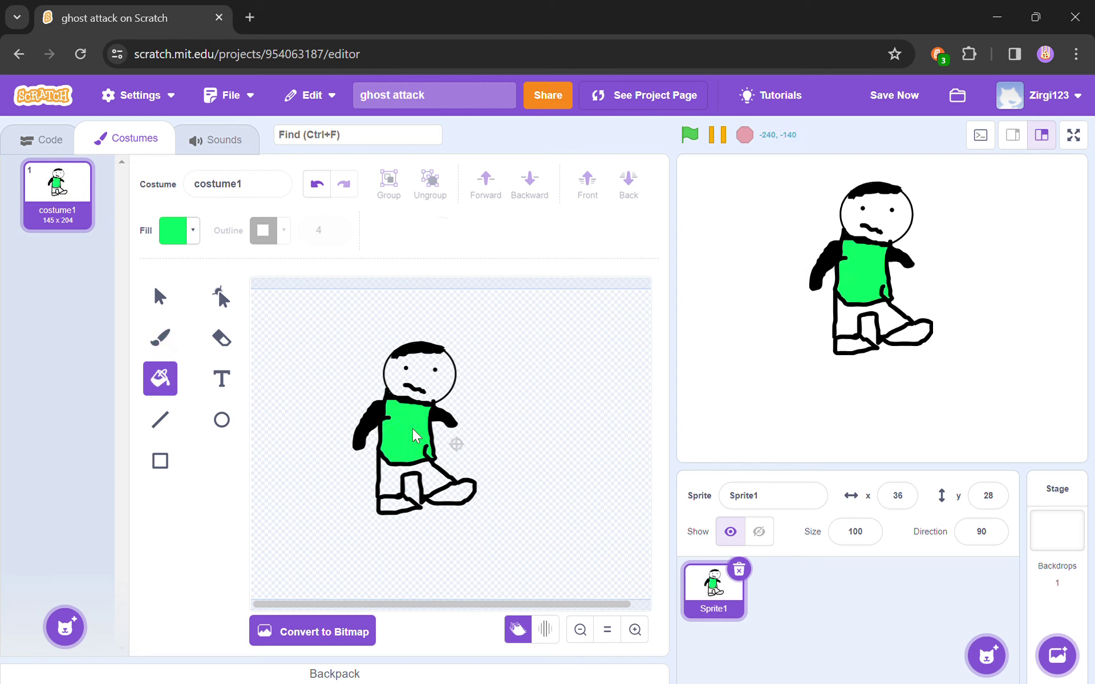
Paint green stripes across both legs and erase the stripe end that sticks out past the front leg.
{"action": "left_click", "coordinate": [162, 342]}
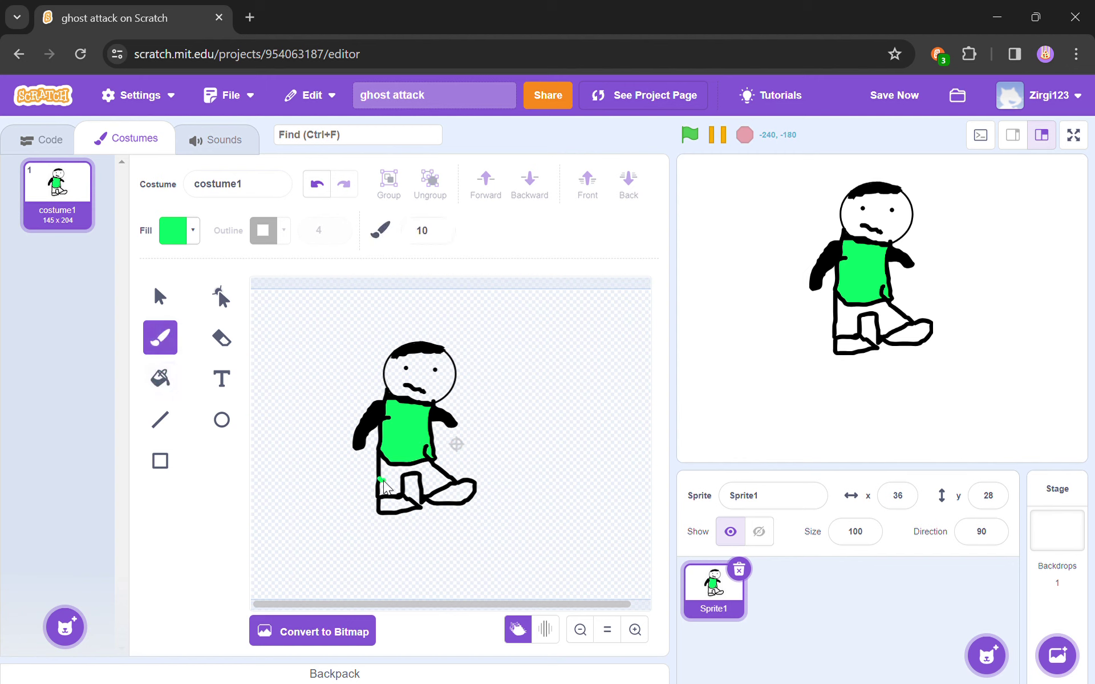
{"action": "left_click_drag", "start_coordinate": [382, 481], "coordinate": [406, 483]}
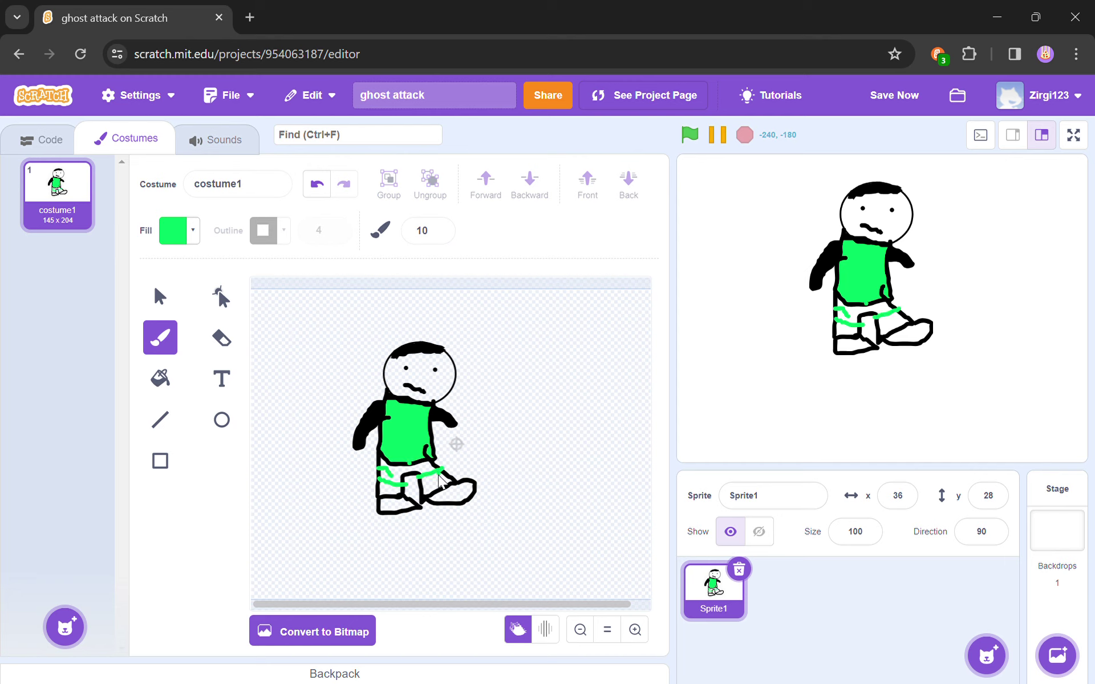
{"action": "left_click_drag", "start_coordinate": [419, 489], "coordinate": [466, 472]}
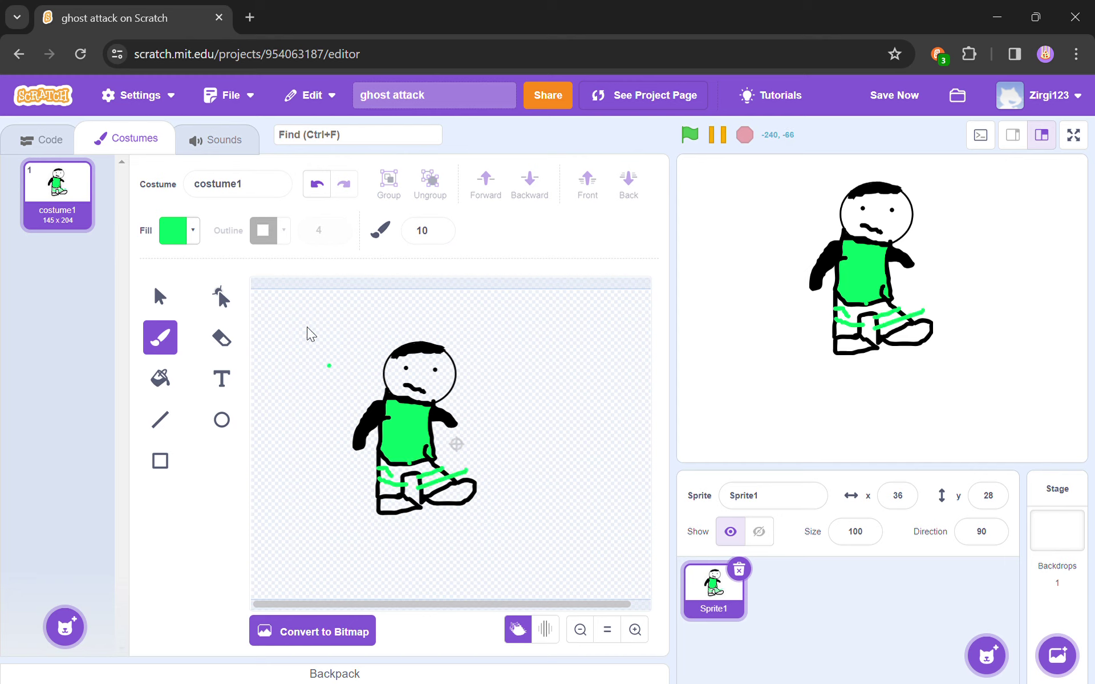
{"action": "left_click", "coordinate": [238, 344]}
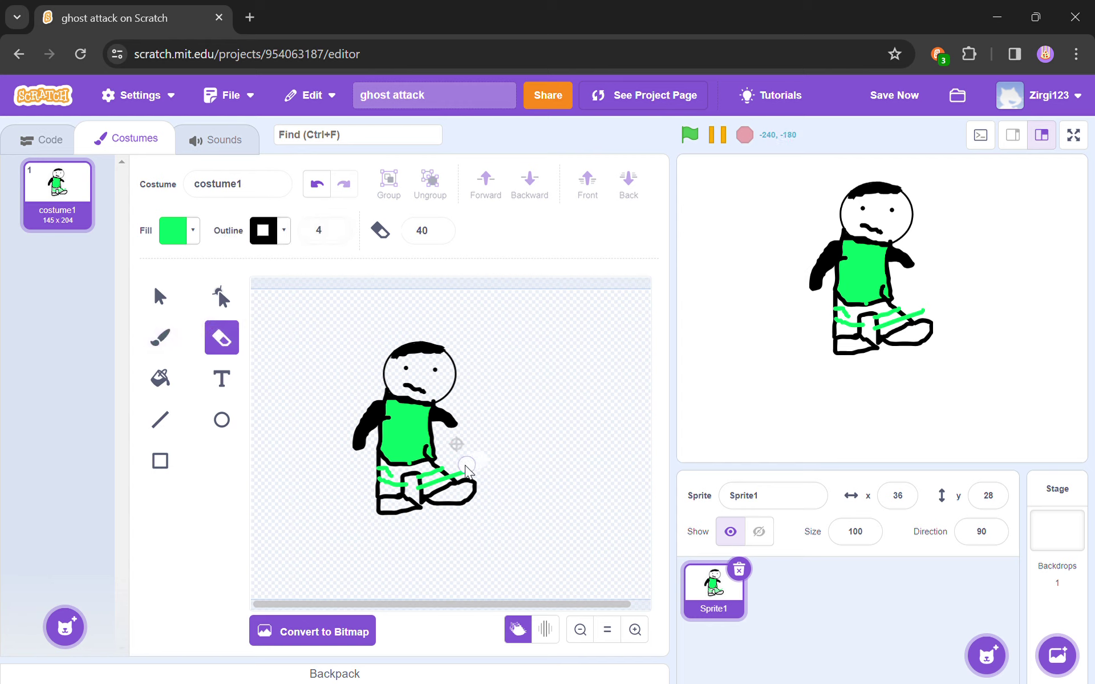
{"action": "left_click_drag", "start_coordinate": [468, 470], "coordinate": [456, 480]}
Set the fill to black with brightness 0 and fill the trouser legs around the green stripes.
{"action": "left_click", "coordinate": [191, 227]}
{"action": "left_click_drag", "start_coordinate": [224, 398], "coordinate": [116, 399]}
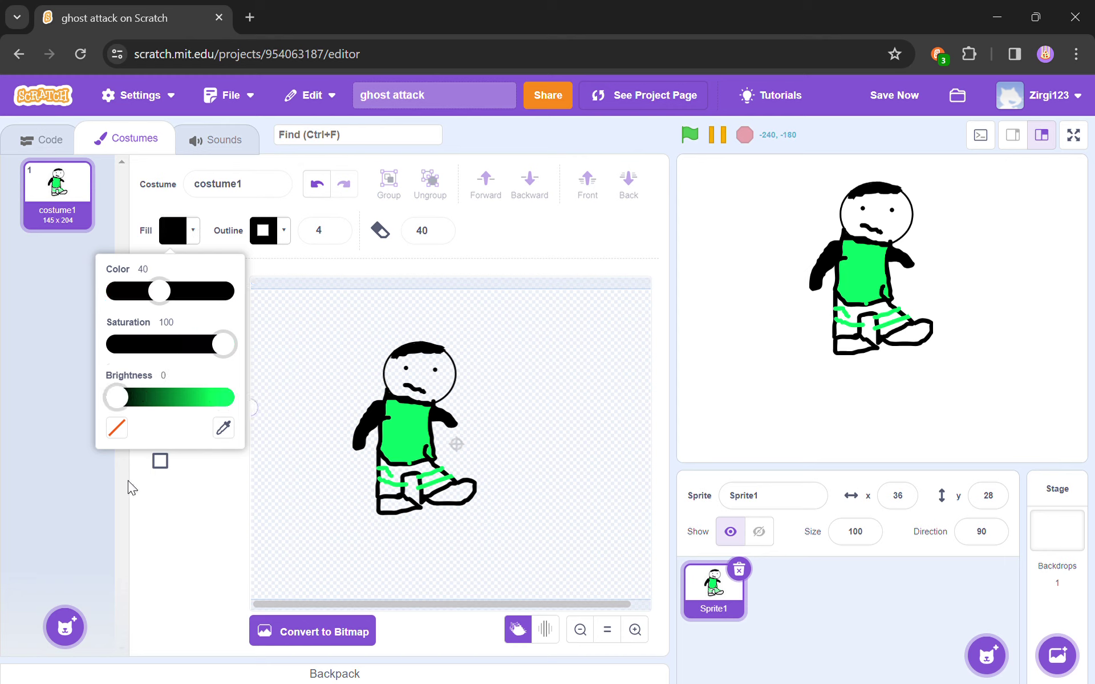
{"action": "left_click", "coordinate": [147, 496]}
{"action": "left_click", "coordinate": [160, 338]}
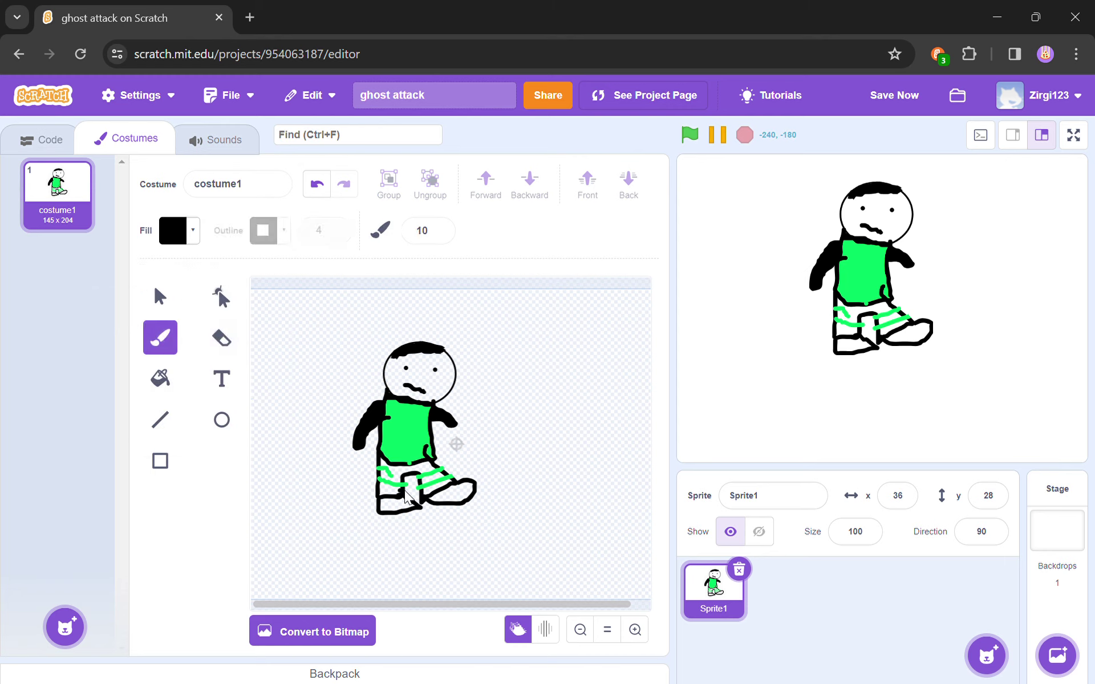
{"action": "left_click", "coordinate": [161, 381]}
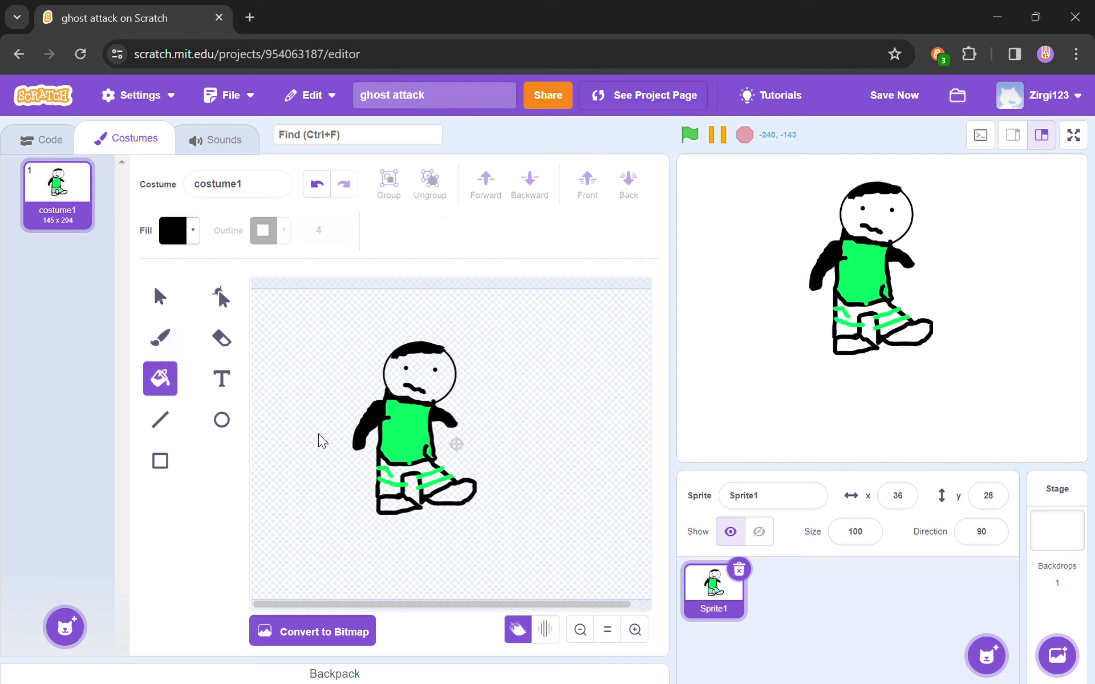
{"action": "left_click", "coordinate": [395, 470]}
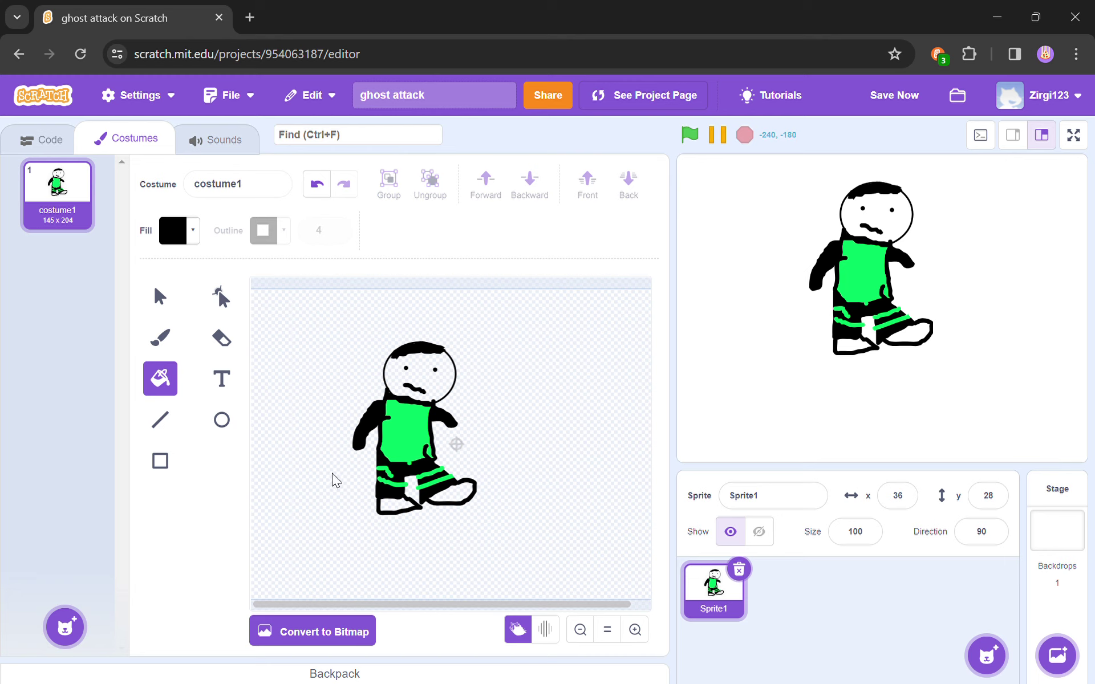
Paint the black outline of a hand at the end of each arm with the Brush.
{"action": "left_click", "coordinate": [171, 341]}
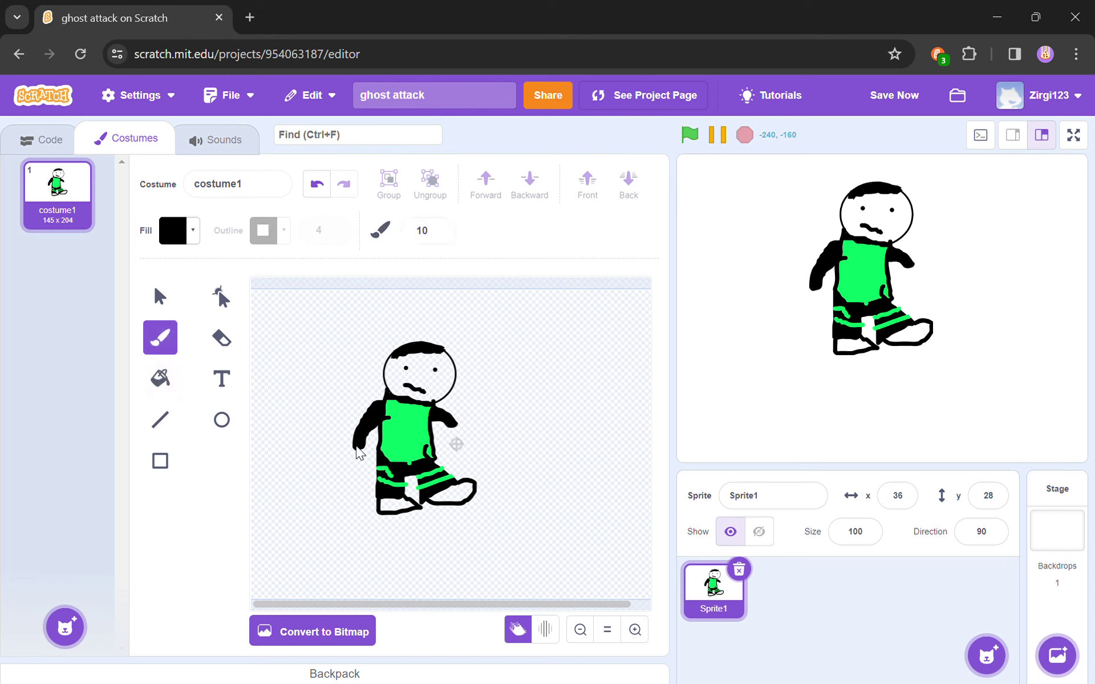
{"action": "mouse_move", "coordinate": [356, 451]}
{"action": "left_mouse_down"}
{"action": "mouse_move", "coordinate": [358, 465]}
{"action": "mouse_move", "coordinate": [365, 453]}
{"action": "left_mouse_up"}
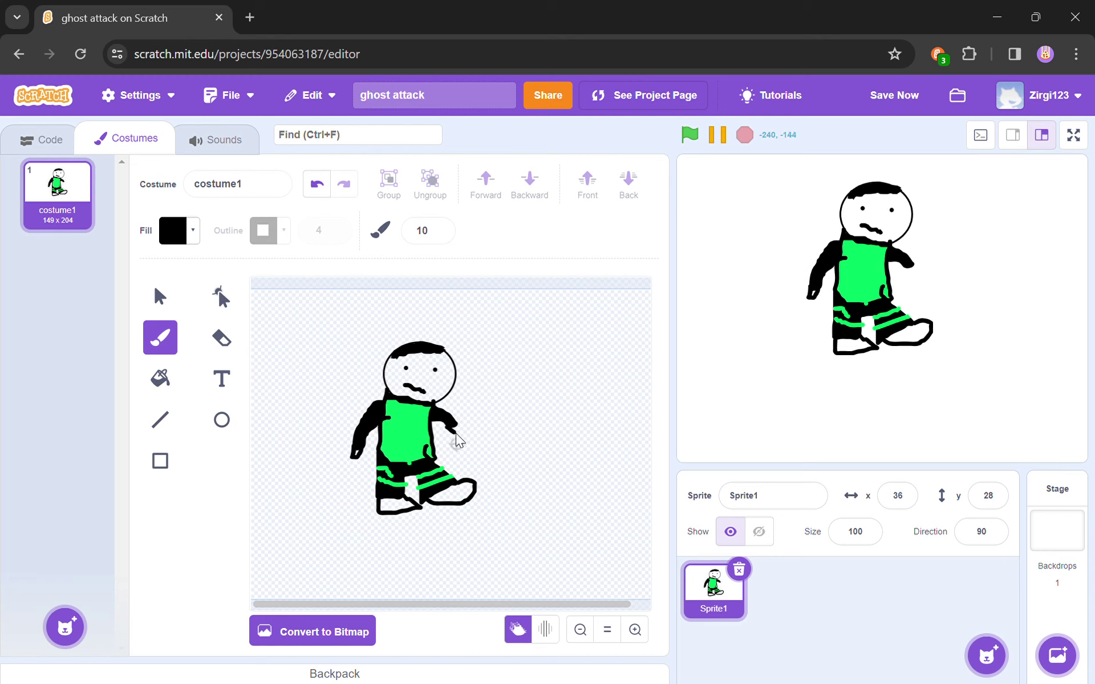
{"action": "mouse_move", "coordinate": [458, 439]}
{"action": "left_mouse_down"}
{"action": "mouse_move", "coordinate": [473, 441]}
{"action": "mouse_move", "coordinate": [459, 429]}
{"action": "left_mouse_up"}
{"action": "mouse_move", "coordinate": [351, 470]}
{"action": "left_mouse_down"}
{"action": "mouse_move", "coordinate": [350, 486]}
{"action": "mouse_move", "coordinate": [361, 459]}
{"action": "left_mouse_up"}
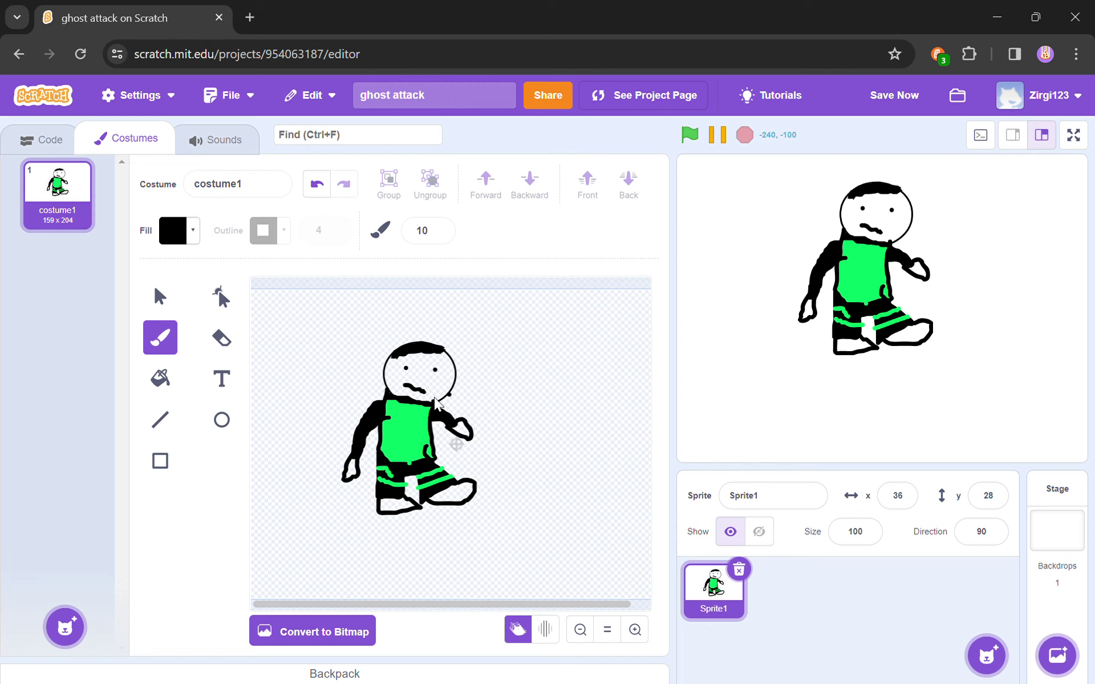
Set the fill to blue with colour 66, saturation 100 and brightness 100, and paint stripes on both shoes.
{"action": "left_click", "coordinate": [178, 232]}
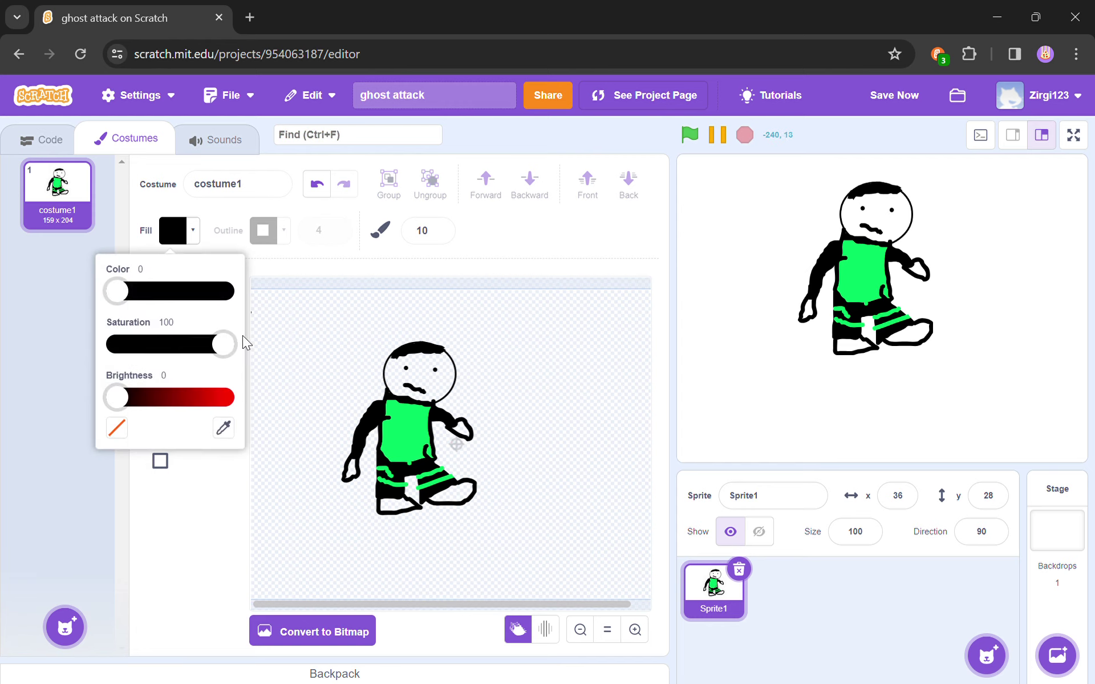
{"action": "left_click_drag", "start_coordinate": [104, 397], "coordinate": [232, 398]}
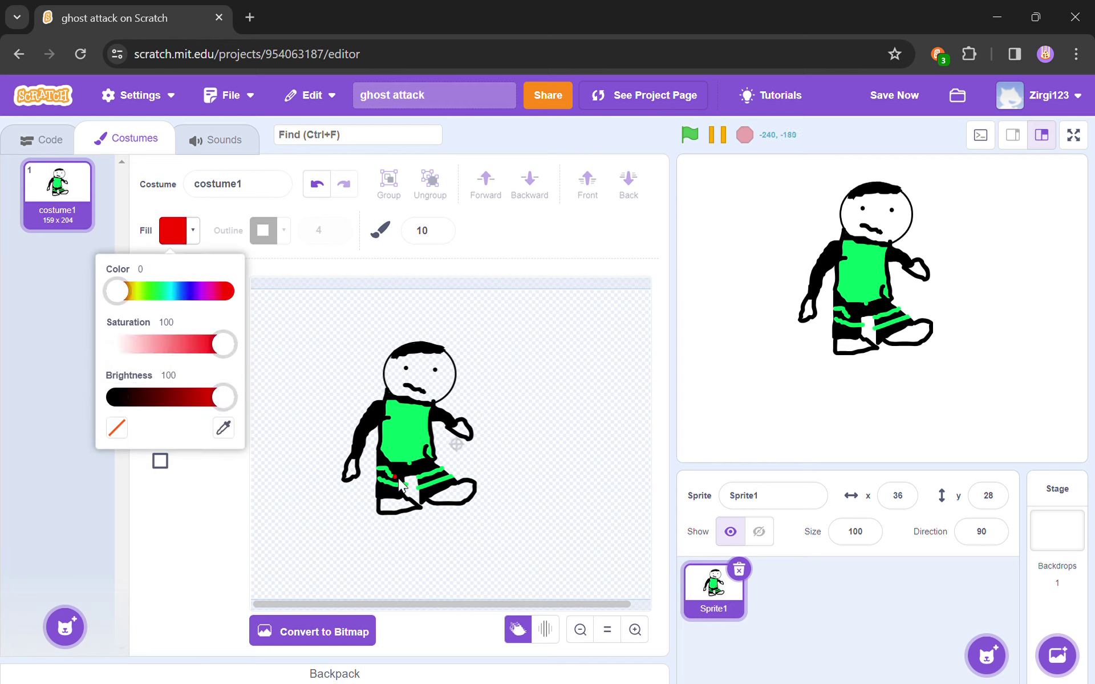
{"action": "left_click", "coordinate": [184, 288]}
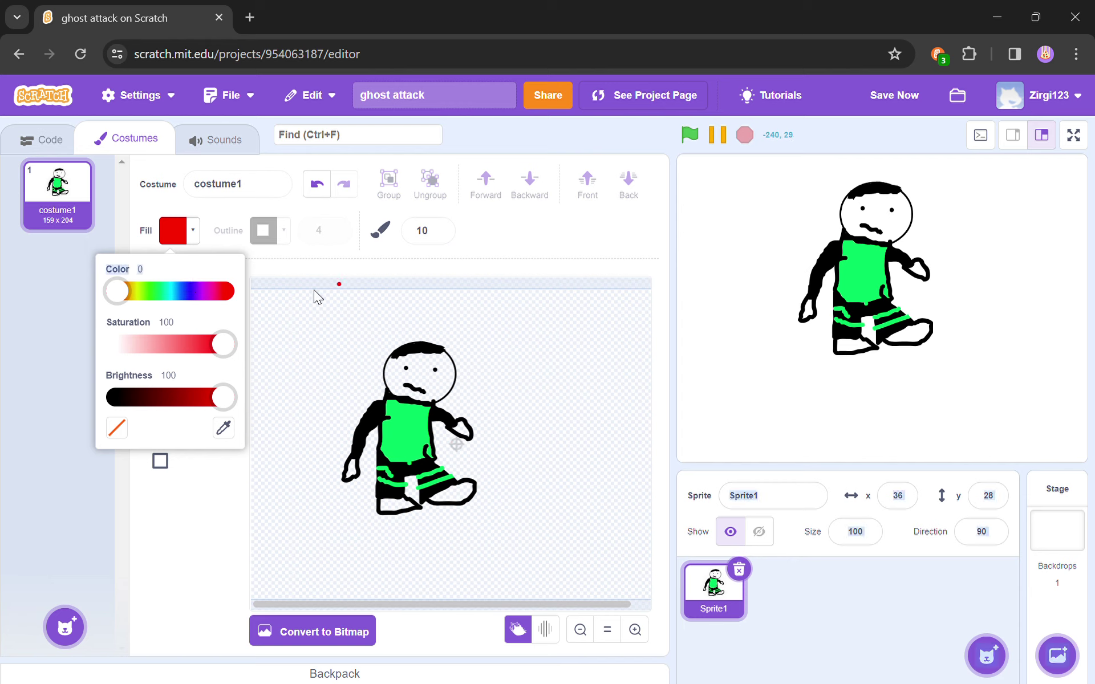
{"action": "left_click", "coordinate": [518, 246]}
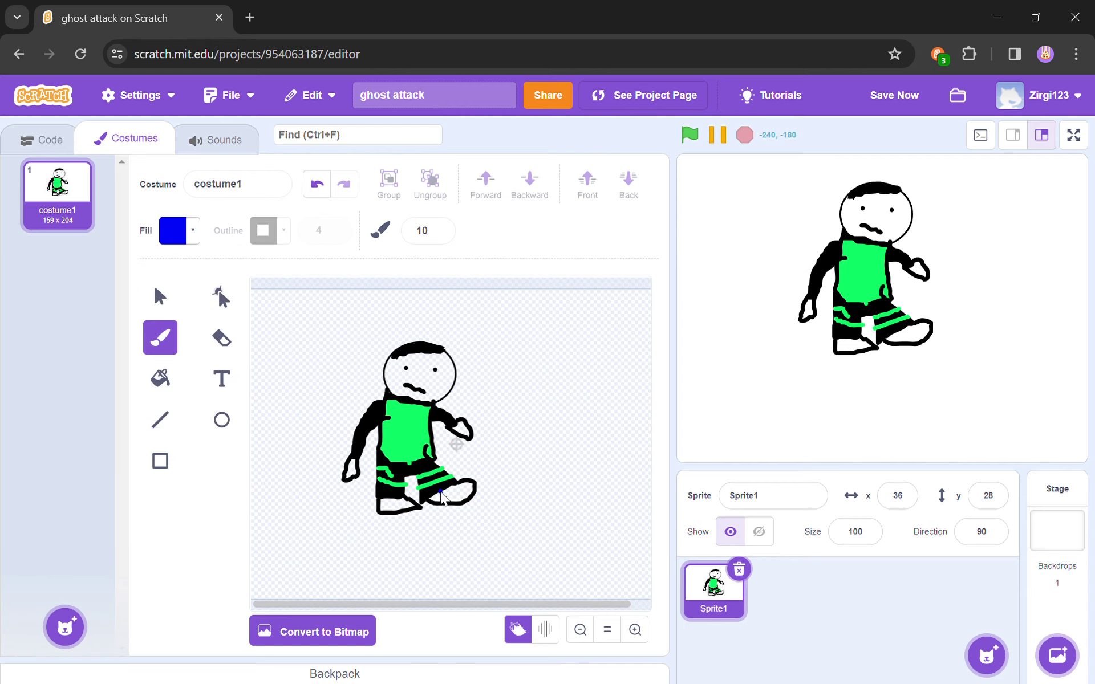
{"action": "mouse_move", "coordinate": [441, 494]}
{"action": "left_mouse_down"}
{"action": "mouse_move", "coordinate": [456, 509]}
{"action": "mouse_move", "coordinate": [471, 499]}
{"action": "left_mouse_up"}
{"action": "left_click_drag", "start_coordinate": [391, 500], "coordinate": [402, 509]}
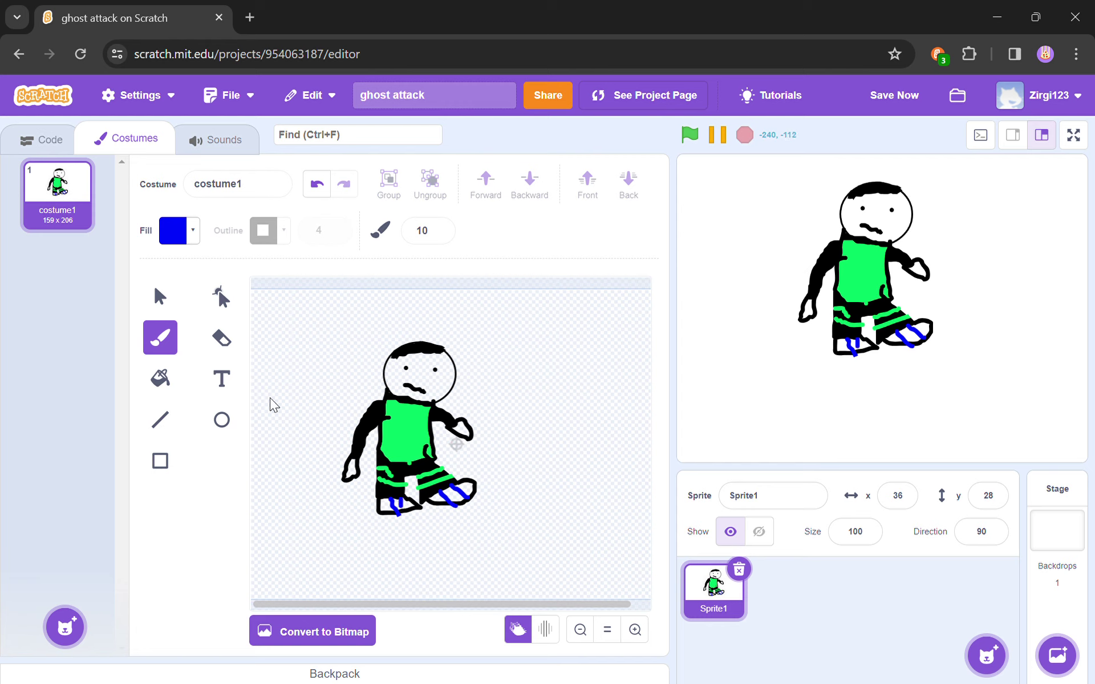
Fill both shoes around the blue stripes with red using colour 100, saturation 100 and brightness 100.
{"action": "left_click", "coordinate": [185, 239]}
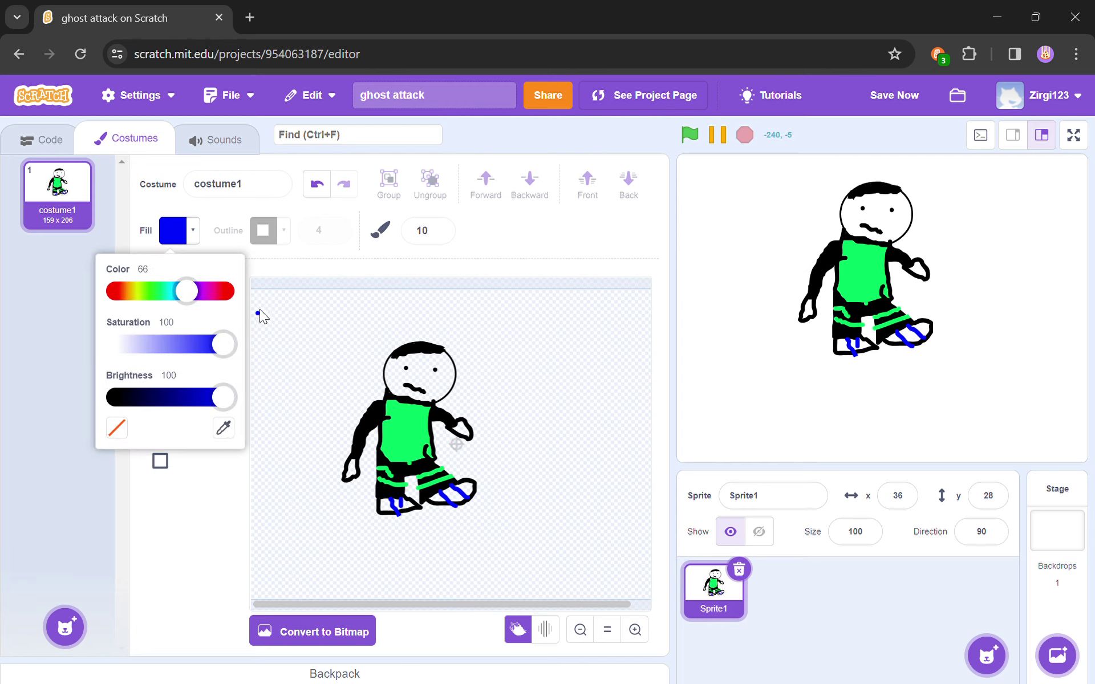
{"action": "left_click", "coordinate": [228, 289]}
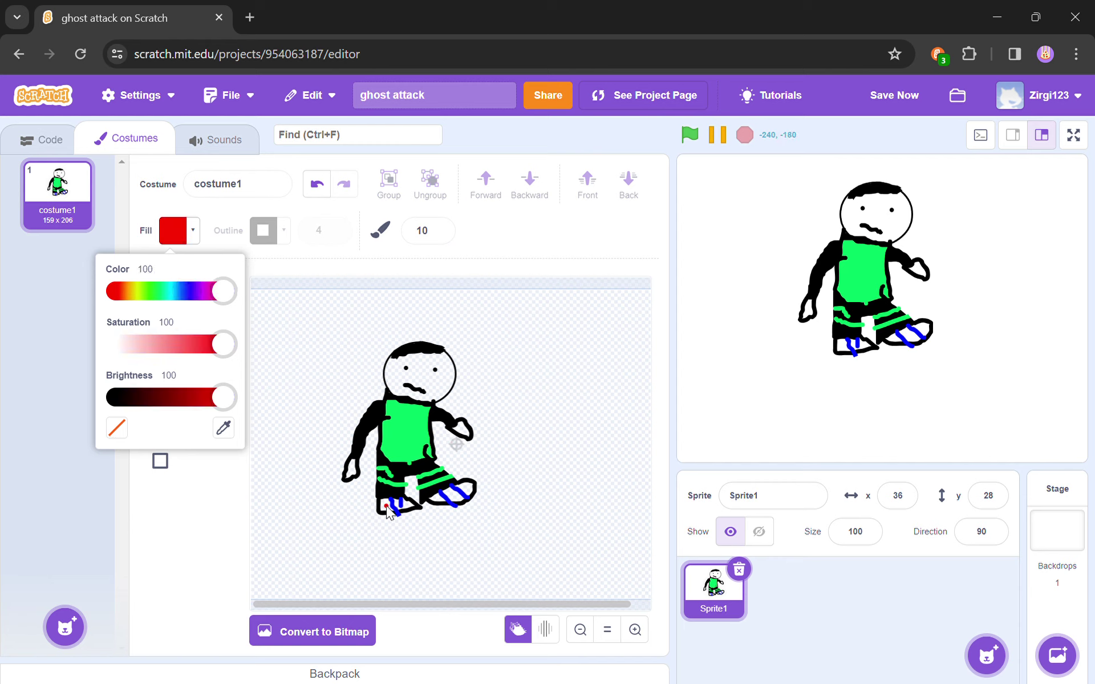
{"action": "left_click", "coordinate": [200, 506]}
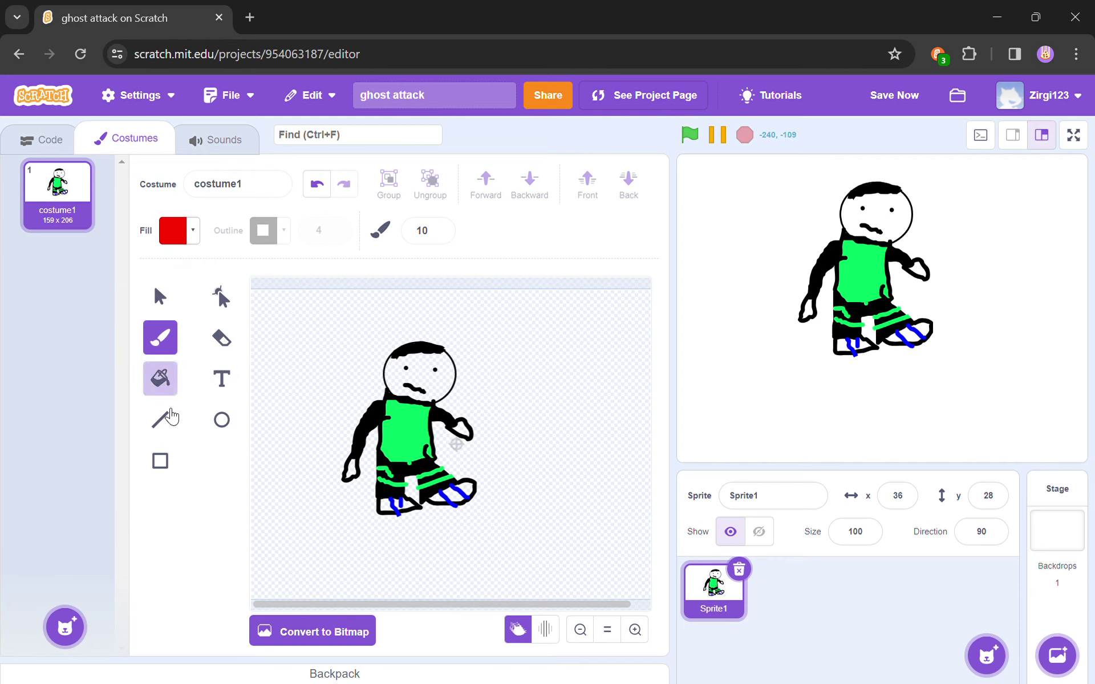
{"action": "left_click", "coordinate": [171, 382]}
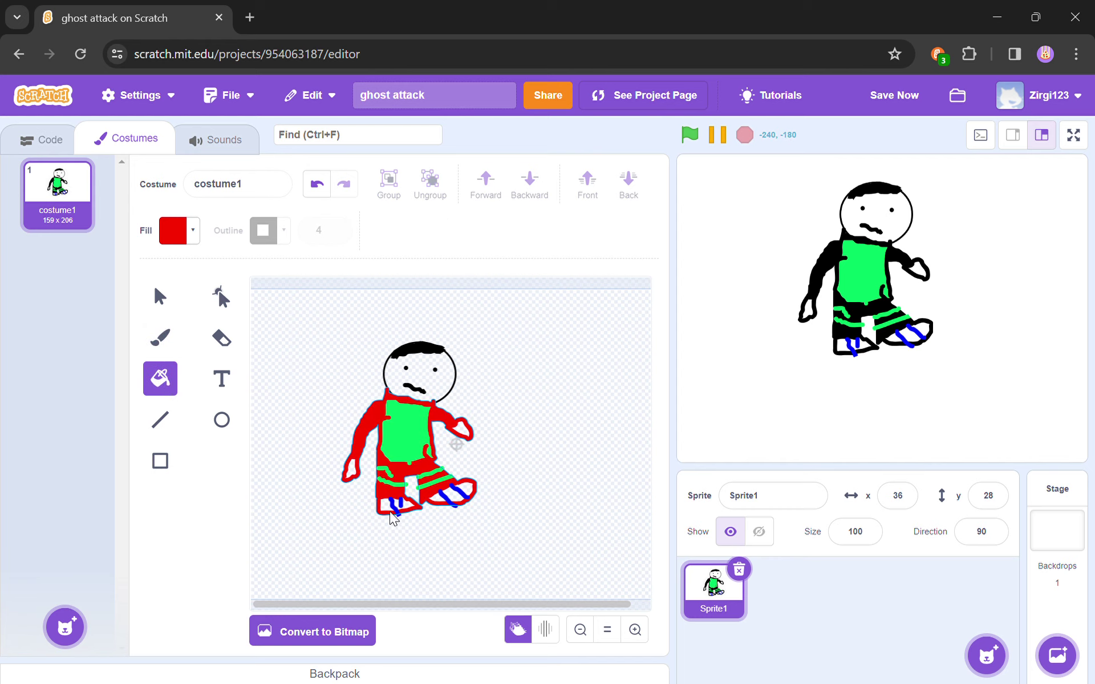
{"action": "left_click", "coordinate": [383, 508]}
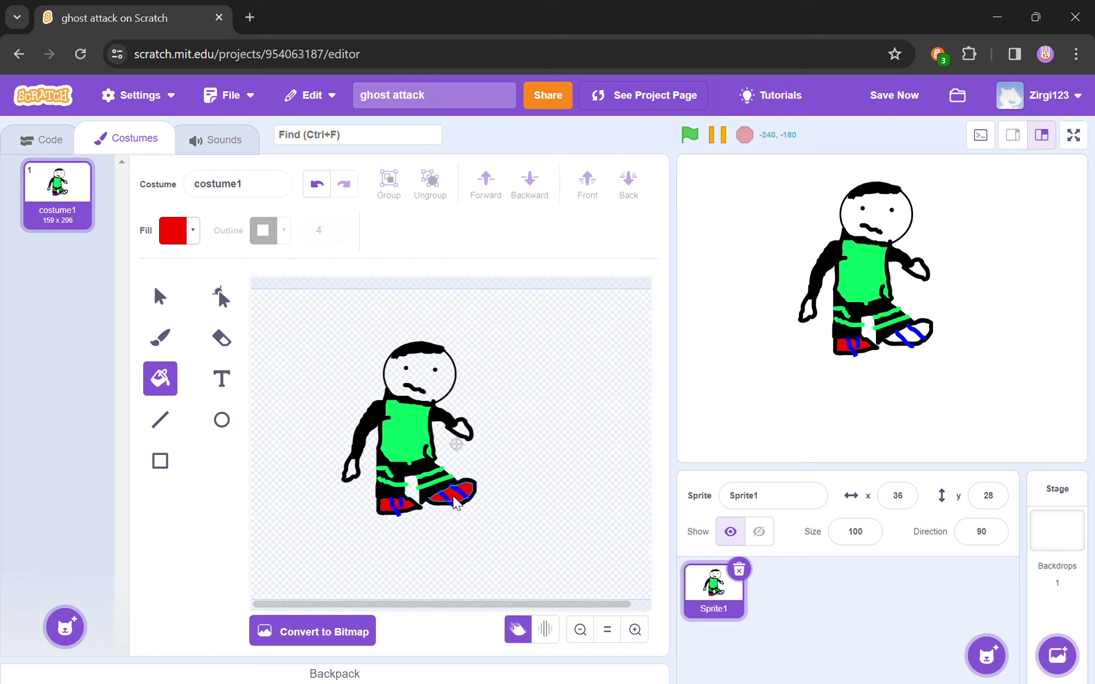
{"action": "left_click", "coordinate": [454, 502]}
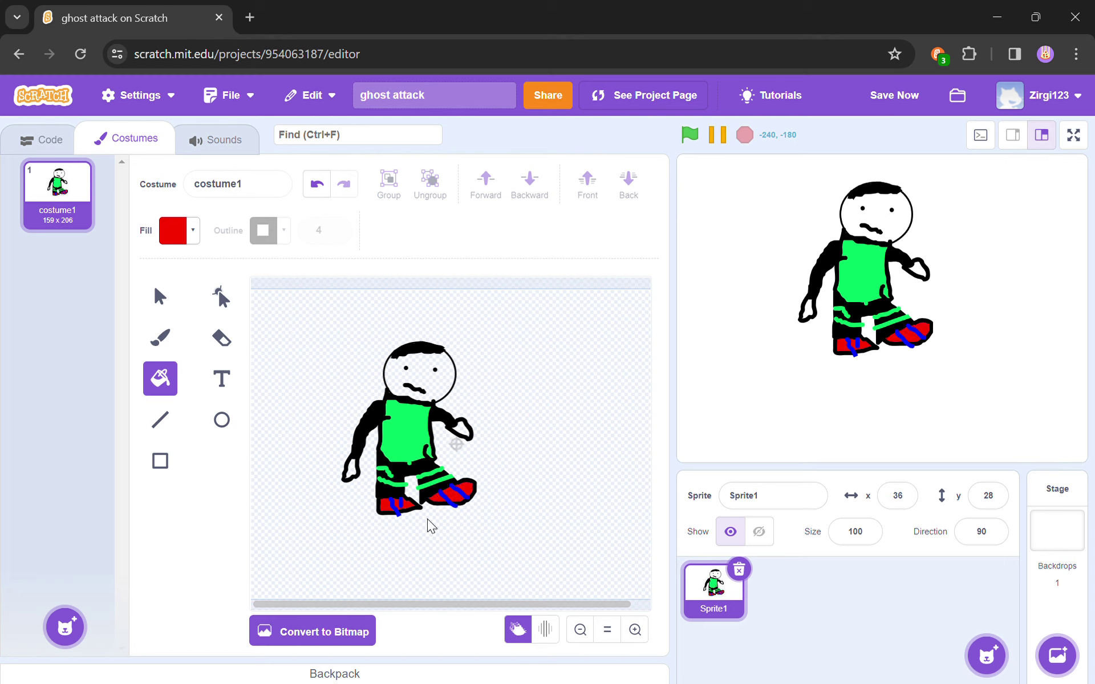
Erase the blue paint that runs over the sole of the left shoe.
{"action": "left_click", "coordinate": [222, 338]}
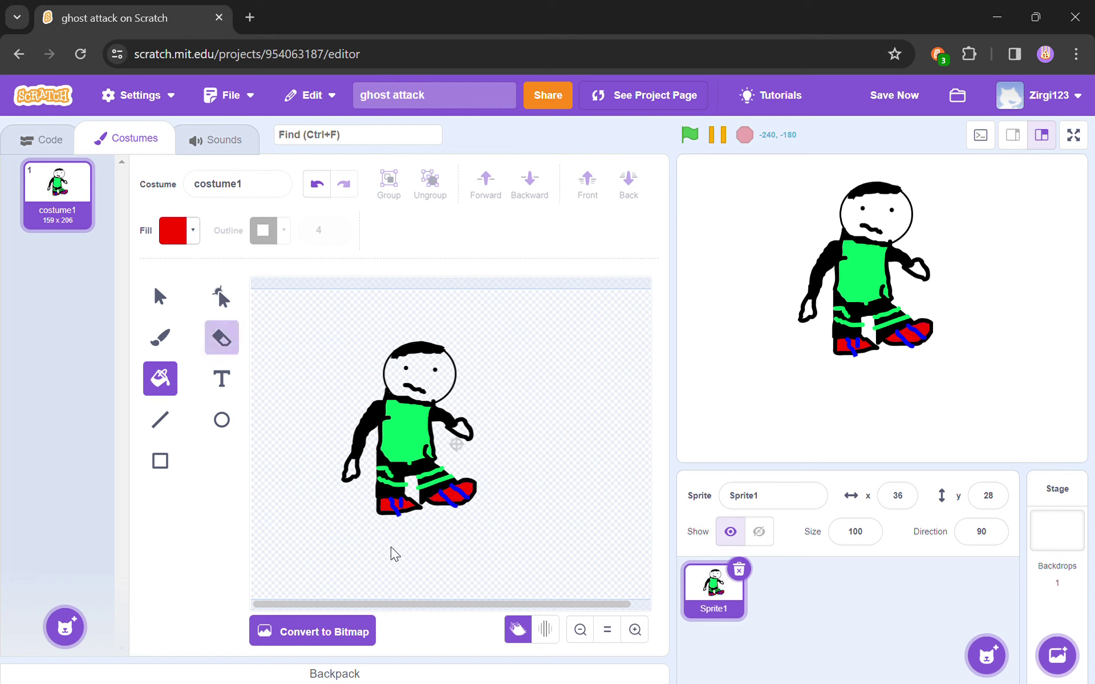
{"action": "left_click", "coordinate": [231, 339]}
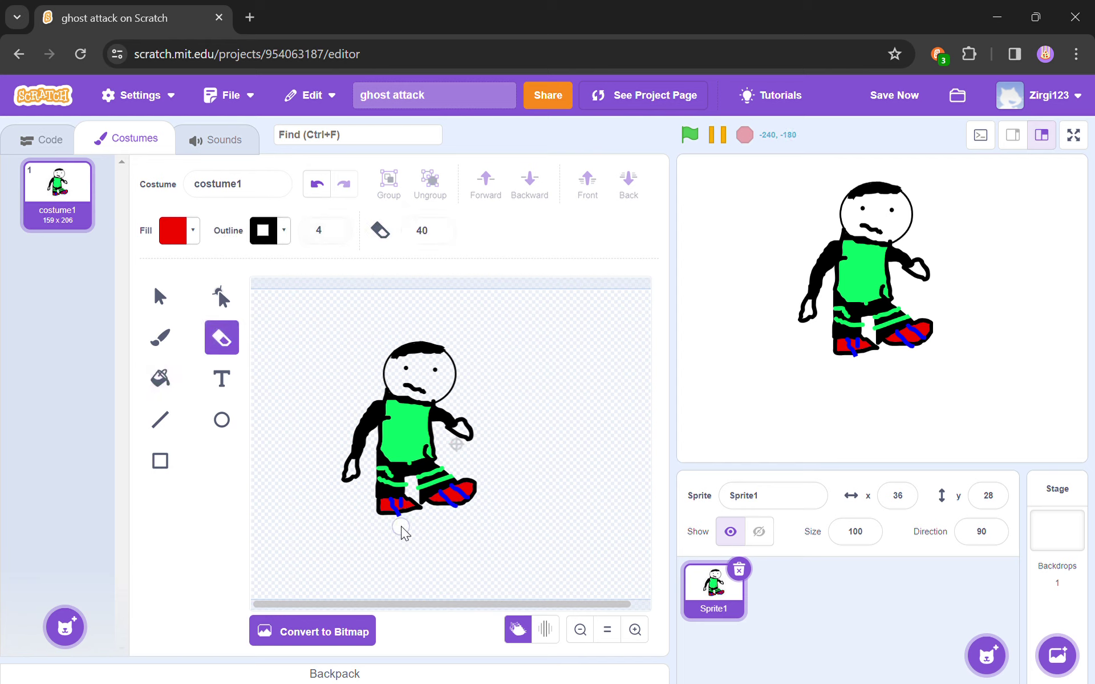
{"action": "left_click", "coordinate": [402, 525]}
{"action": "left_click", "coordinate": [410, 518]}
Move the sprite down on the stage to about x 29, y -74 and set its size to 10.
{"action": "left_click_drag", "start_coordinate": [865, 311], "coordinate": [856, 382]}
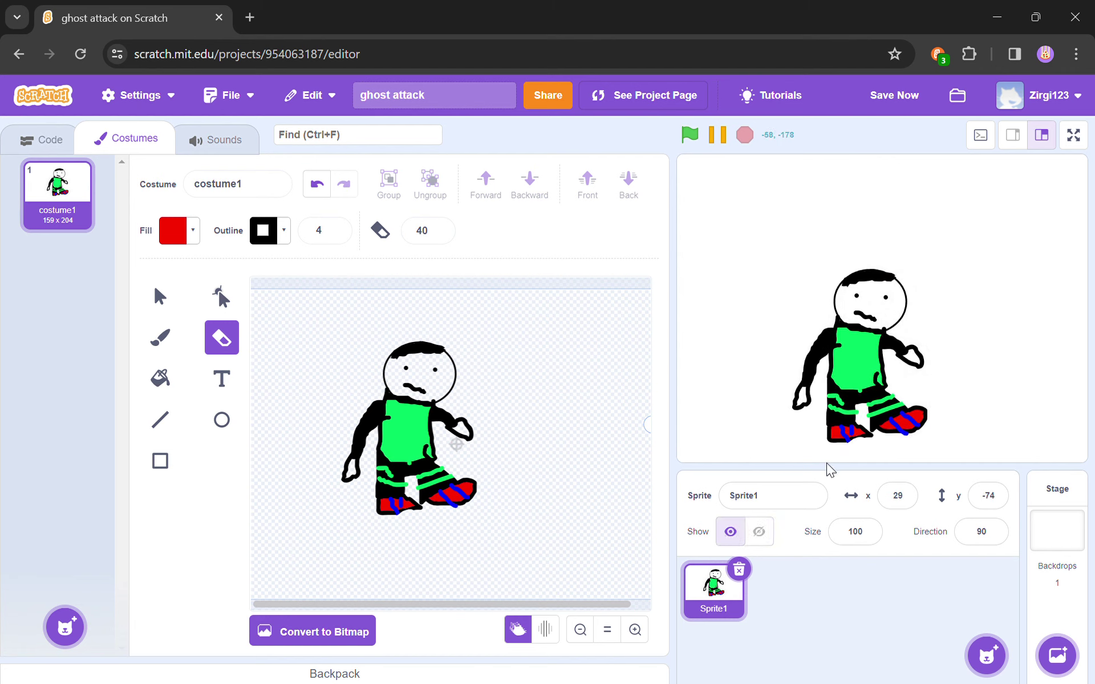
{"action": "left_click", "coordinate": [875, 538]}
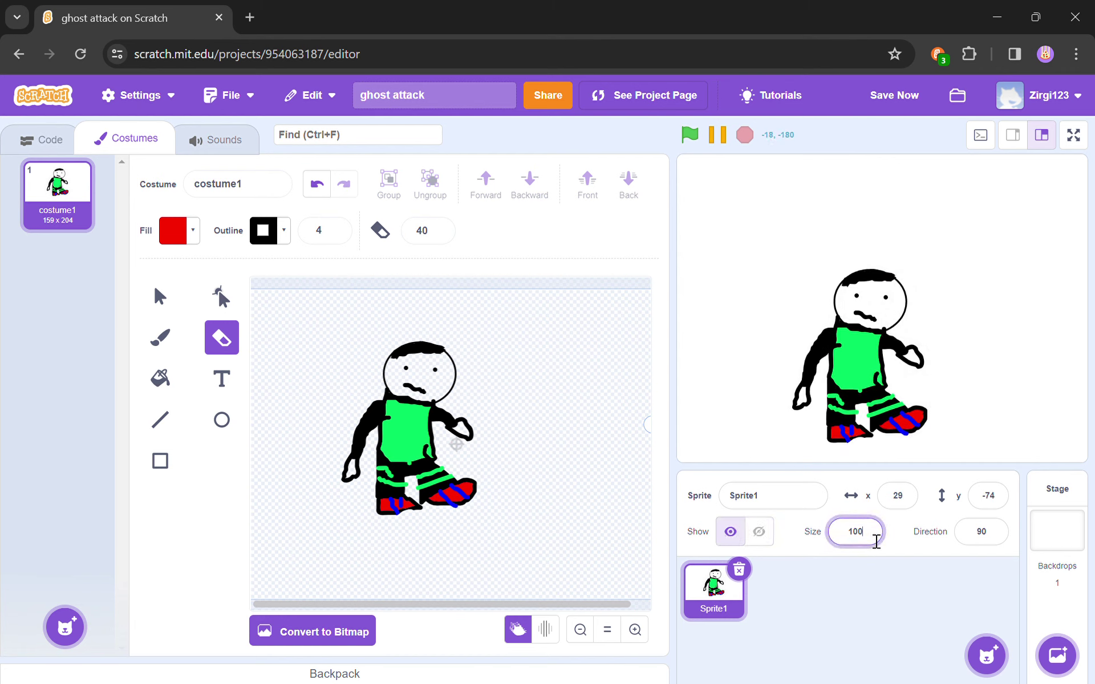
{"action": "key", "text": "Return"}
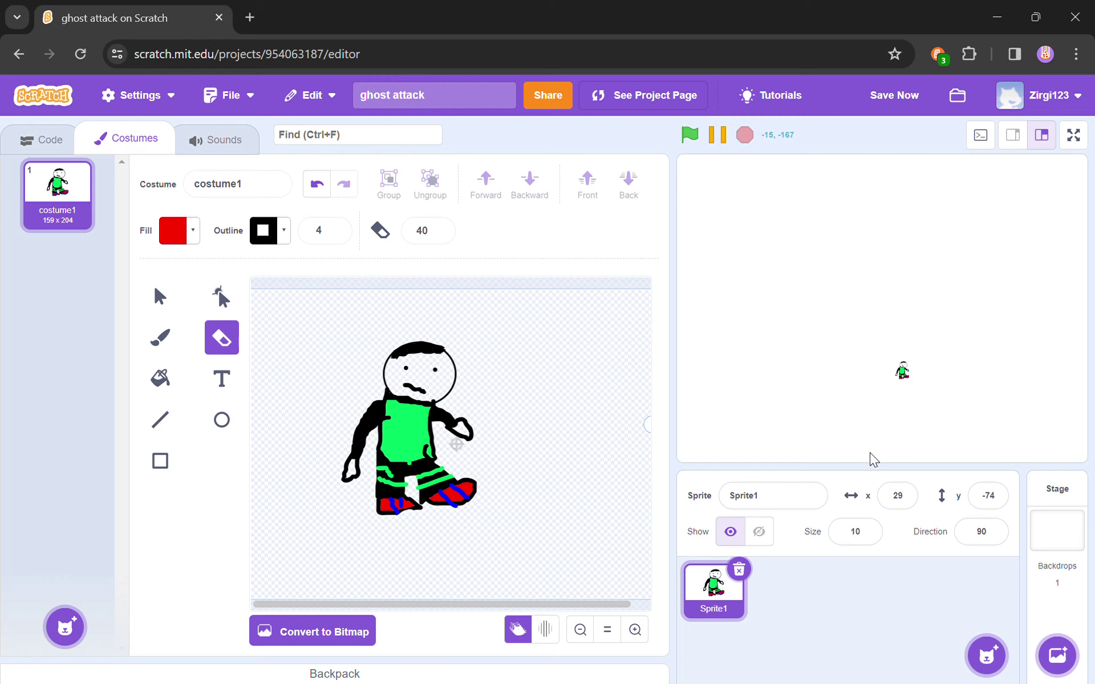
Set the cartoon person sprite's size to 70.
{"action": "left_click", "coordinate": [876, 539]}
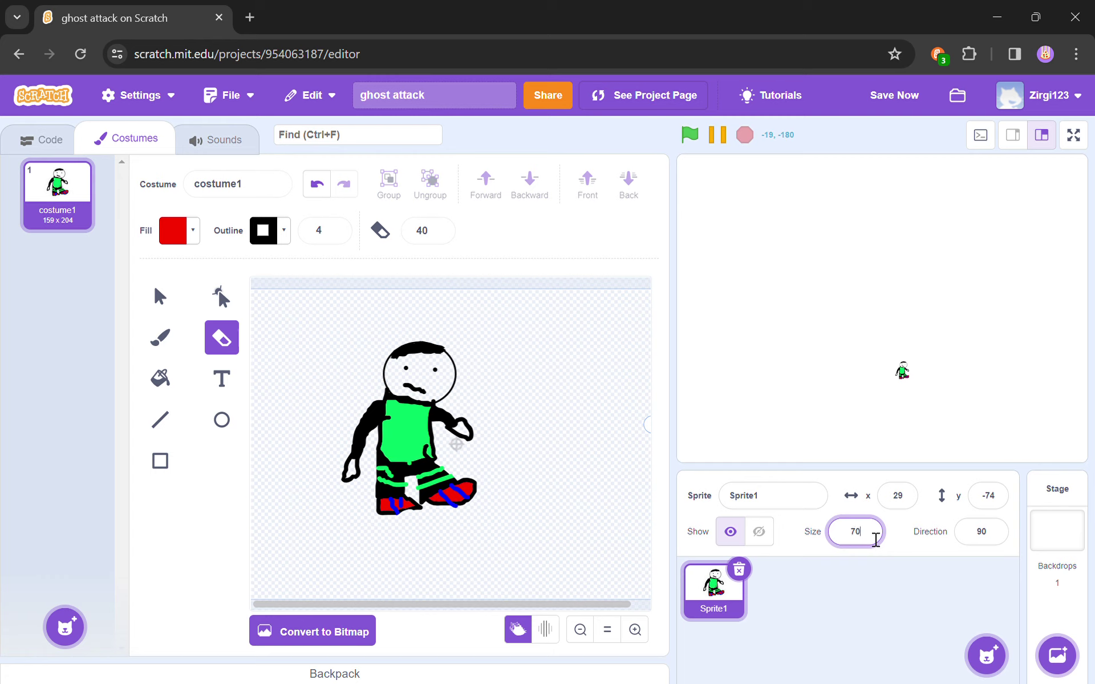
{"action": "left_click", "coordinate": [887, 611]}
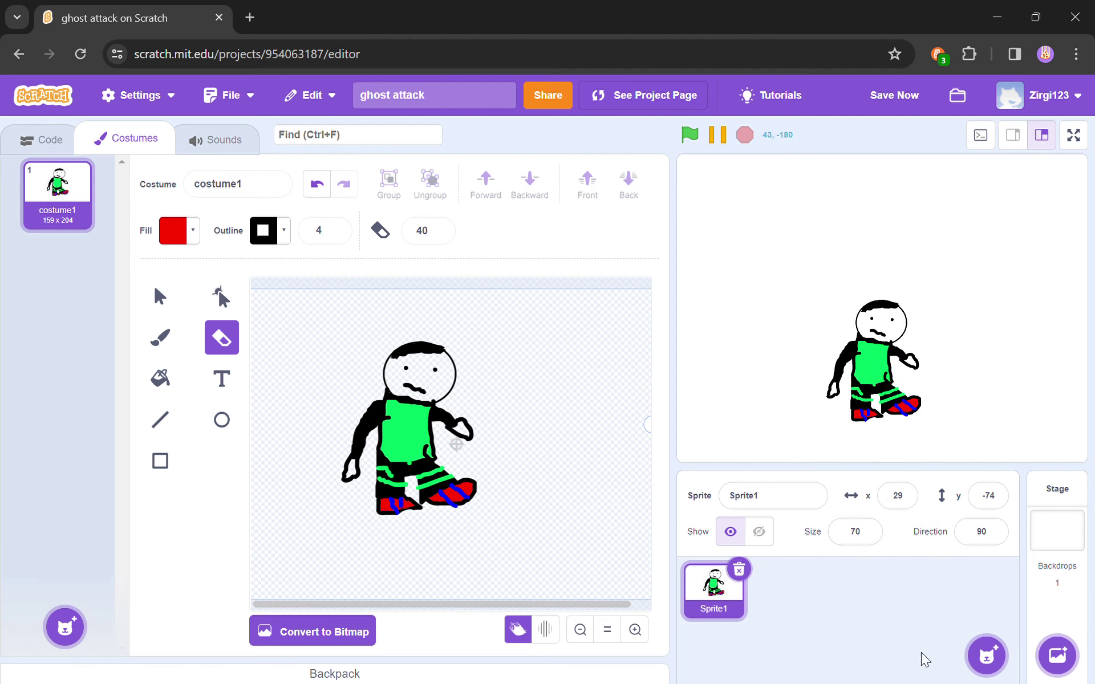
Search the sprite library for "gho", add the Ghost sprite and move it to about x -105, y -20 on the stage.
{"action": "left_click", "coordinate": [988, 662]}
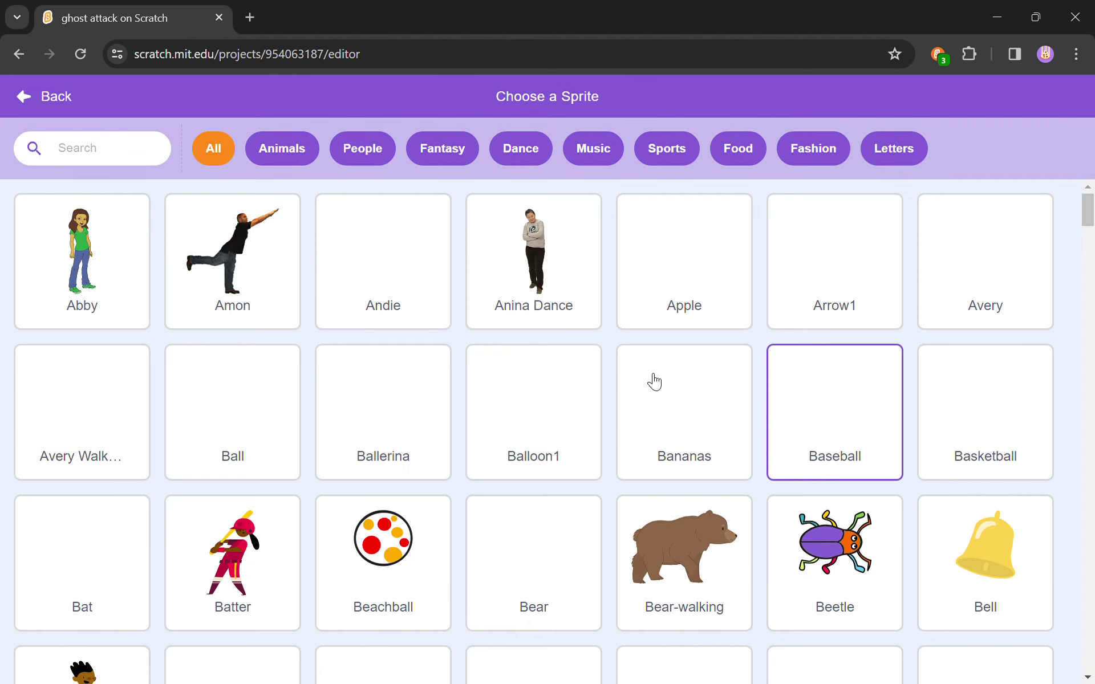
{"action": "left_click", "coordinate": [119, 150]}
{"action": "type", "text": "gho"}
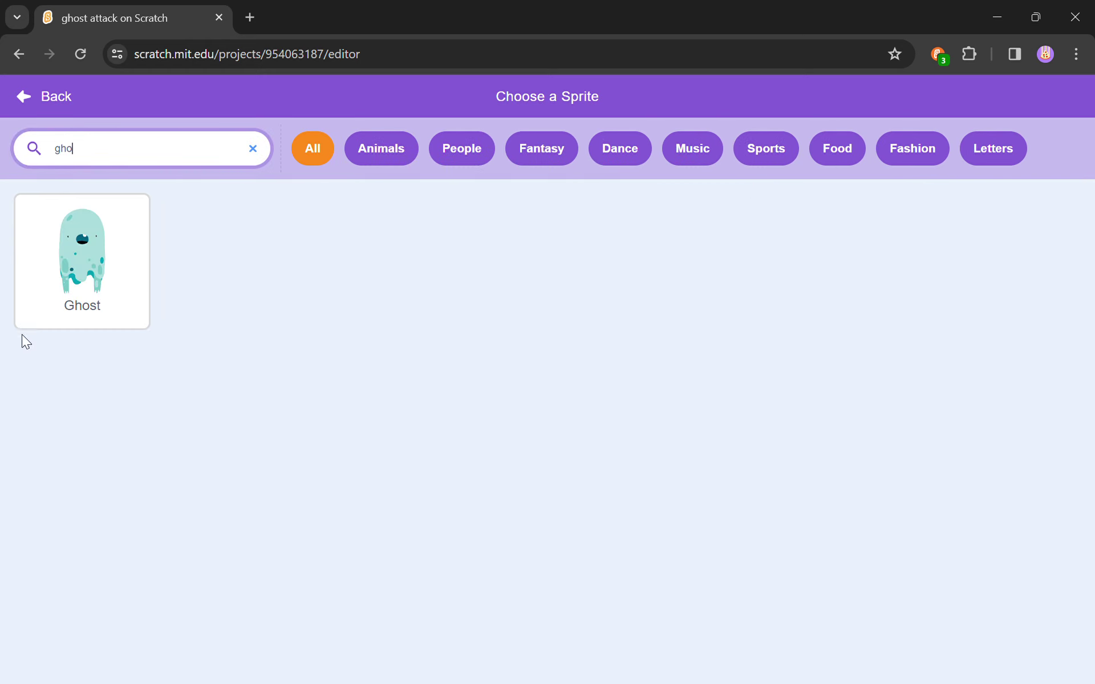
{"action": "left_click", "coordinate": [83, 256]}
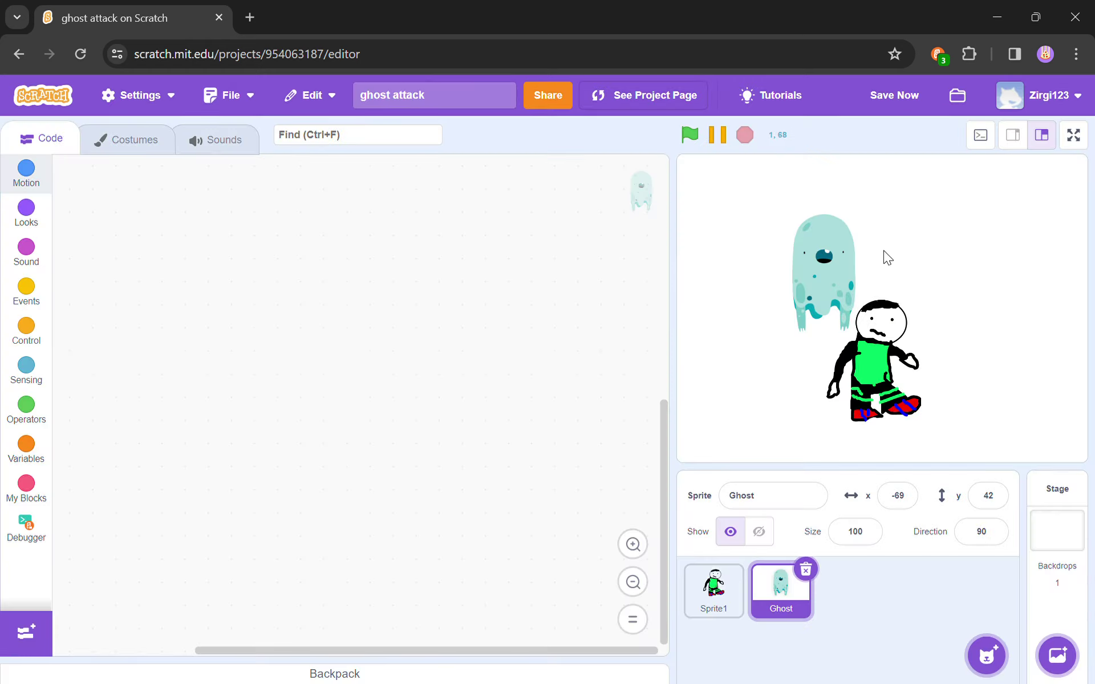
{"action": "left_click_drag", "start_coordinate": [831, 253], "coordinate": [800, 306]}
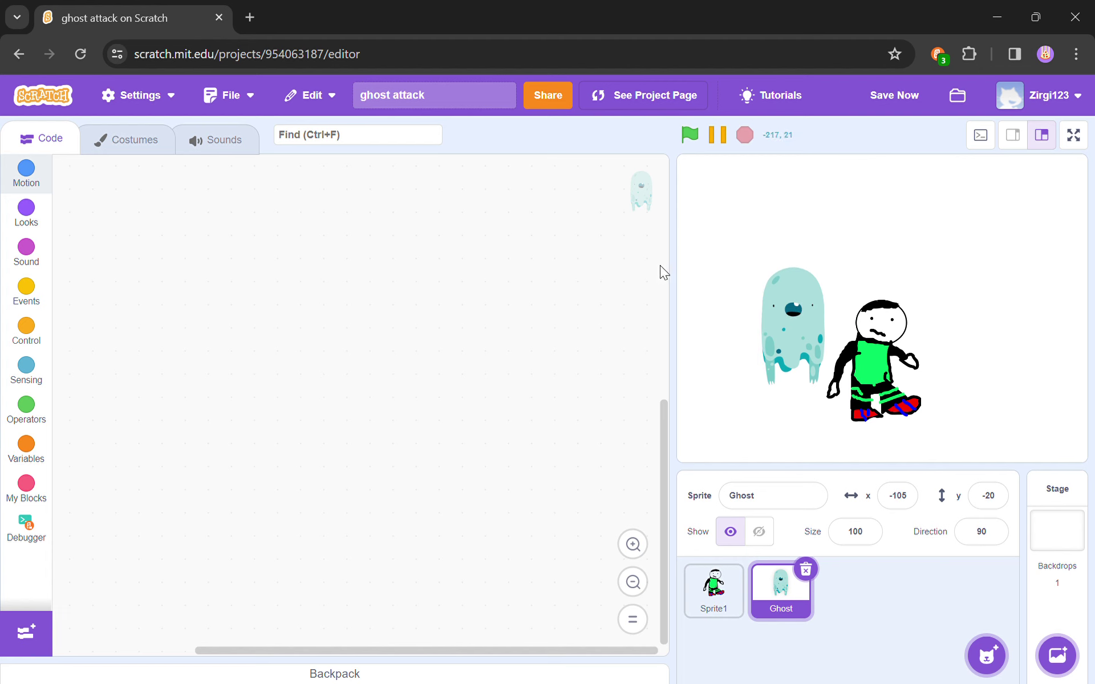
View the ghost-c and ghost-b costumes and turn off the onion-skin overlay of neighbouring costumes in the paint editor.
{"action": "left_click", "coordinate": [164, 142]}
{"action": "left_click", "coordinate": [57, 349]}
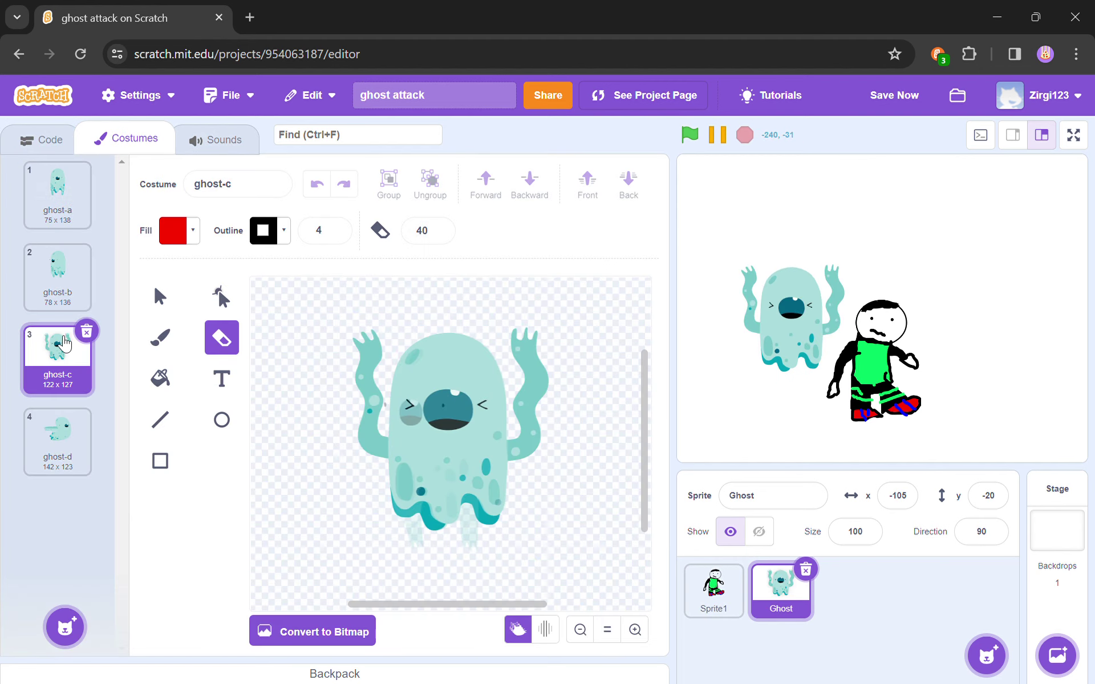
{"action": "left_click", "coordinate": [57, 298]}
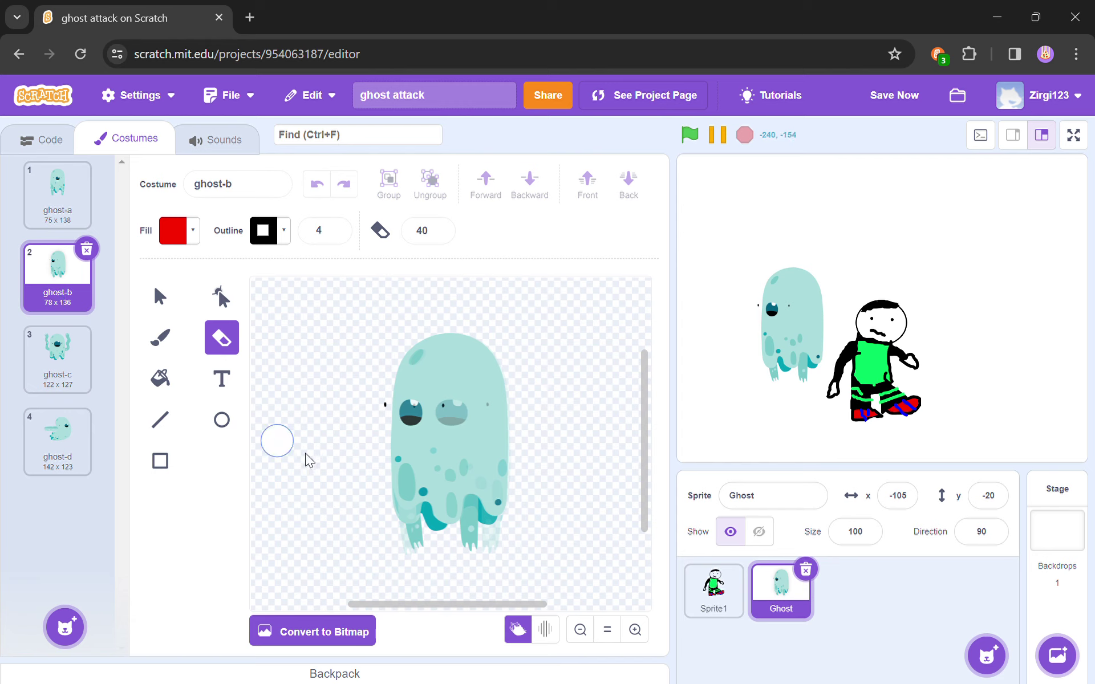
{"action": "left_click", "coordinate": [518, 630]}
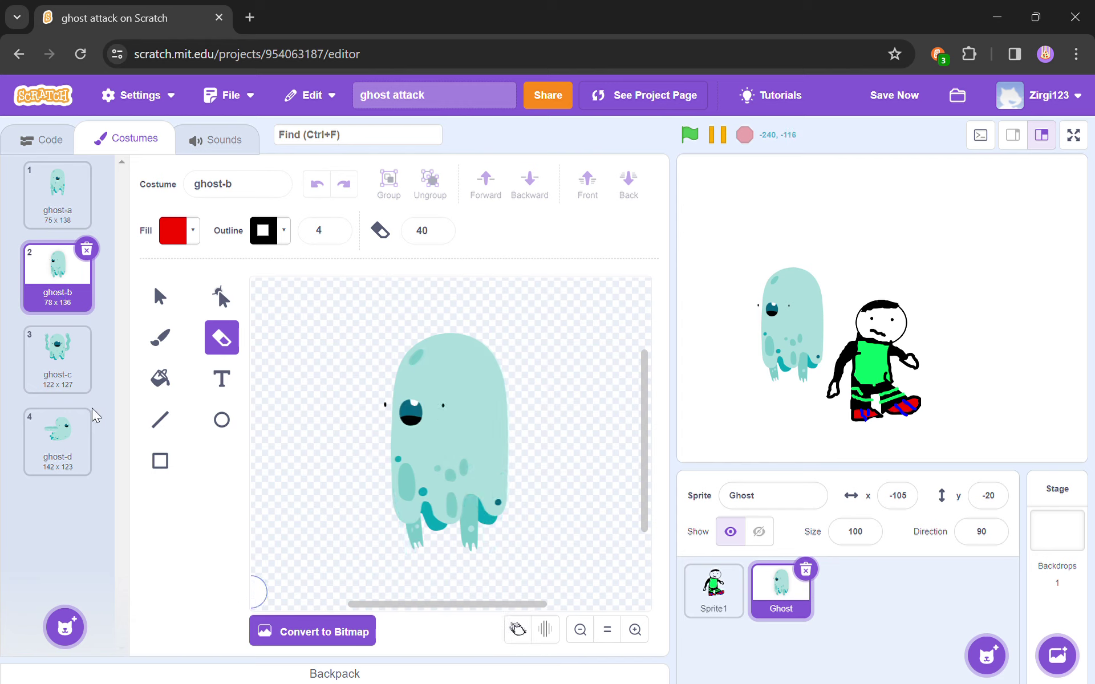
Switch the ghost to its ghost-d costume and move it to about x -163, y -57 on the stage.
{"action": "left_click", "coordinate": [56, 381]}
{"action": "left_click", "coordinate": [59, 440]}
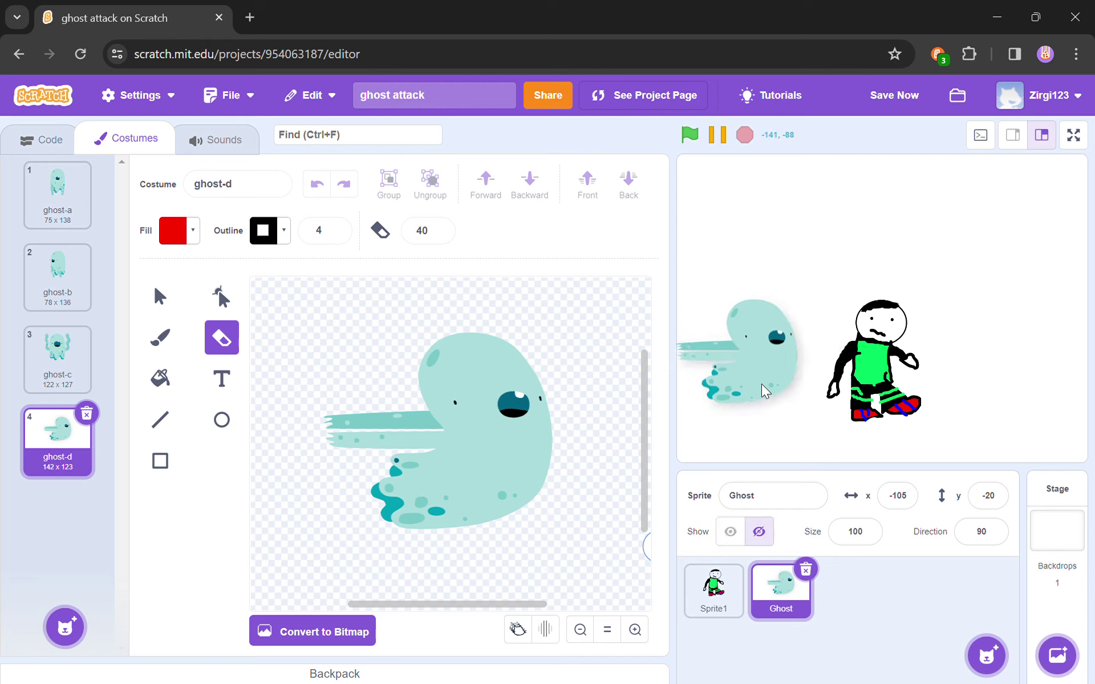
{"action": "left_click_drag", "start_coordinate": [762, 384], "coordinate": [762, 384]}
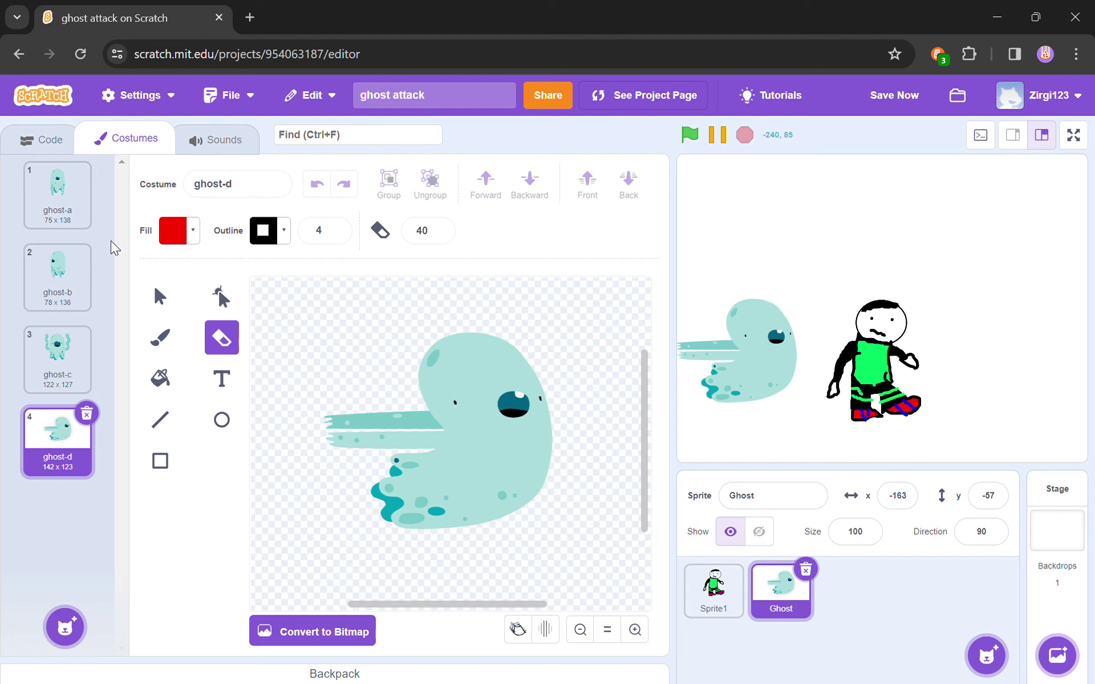
Erase the mouth from the ghost-a and ghost-b costumes with the size 40 eraser.
{"action": "left_click", "coordinate": [57, 209]}
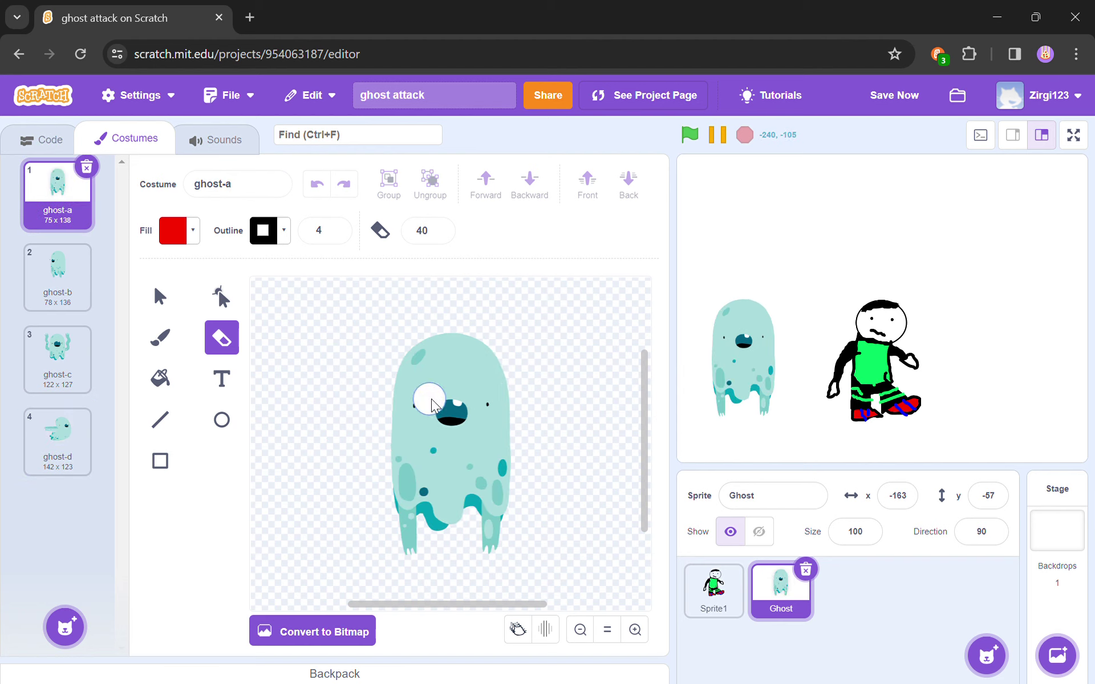
{"action": "mouse_move", "coordinate": [435, 395]}
{"action": "left_mouse_down"}
{"action": "mouse_move", "coordinate": [455, 396]}
{"action": "mouse_move", "coordinate": [451, 423]}
{"action": "left_mouse_up"}
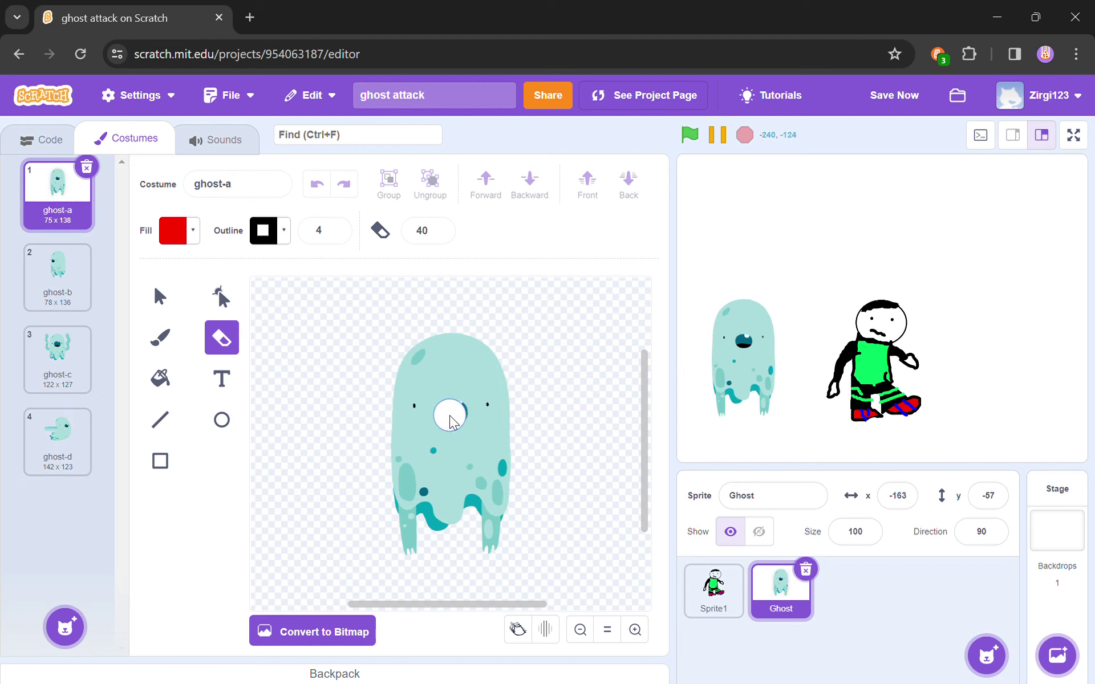
{"action": "left_click", "coordinate": [450, 422]}
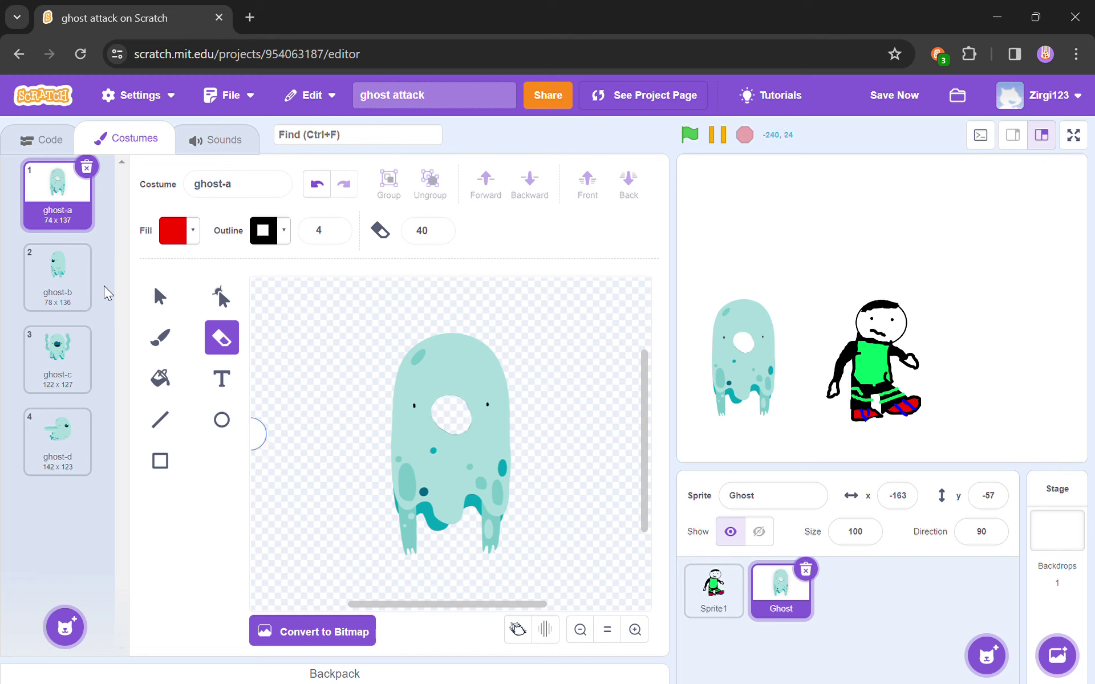
{"action": "left_click", "coordinate": [81, 288]}
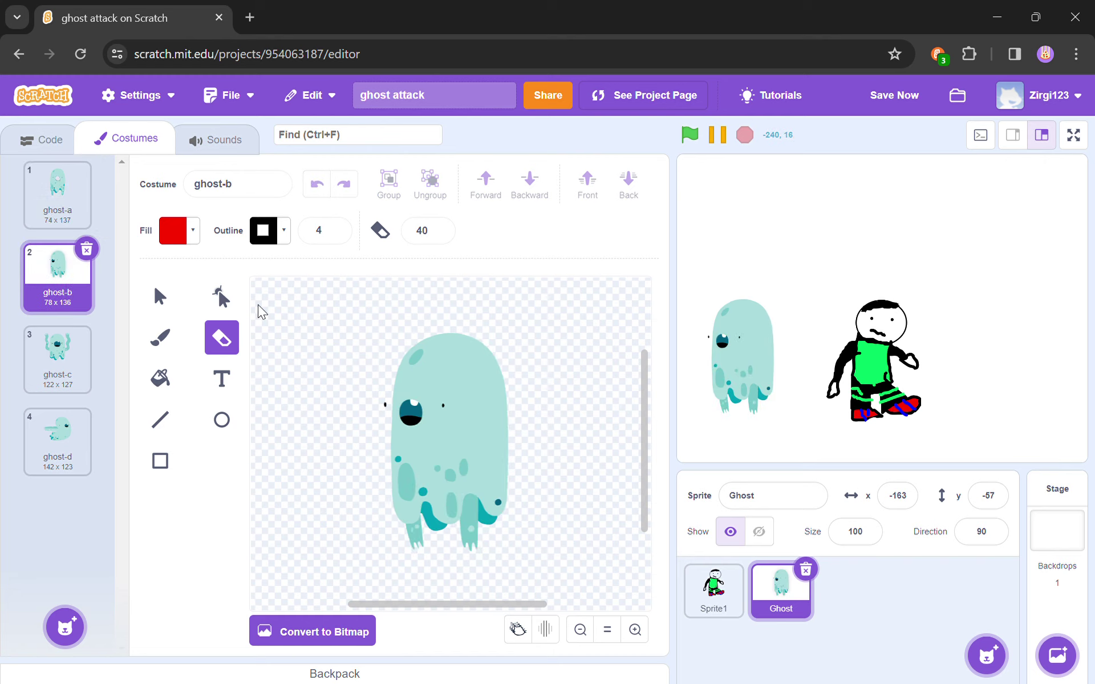
{"action": "left_click", "coordinate": [413, 410]}
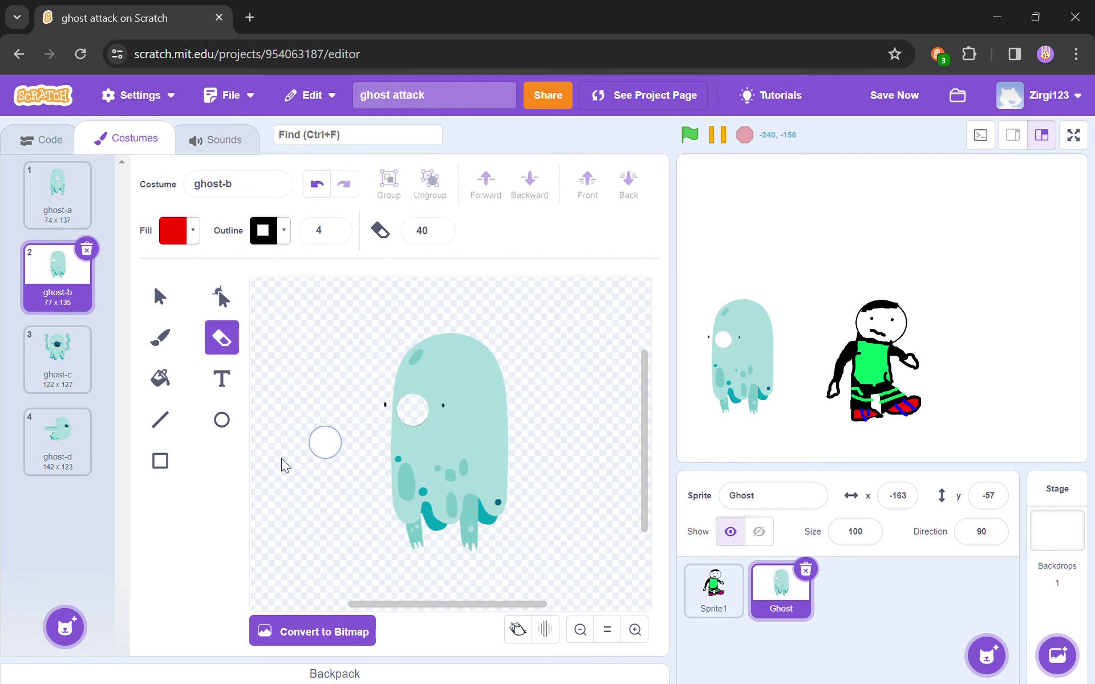
Erase the mouth from the ghost-c and ghost-d costumes.
{"action": "left_click", "coordinate": [48, 347]}
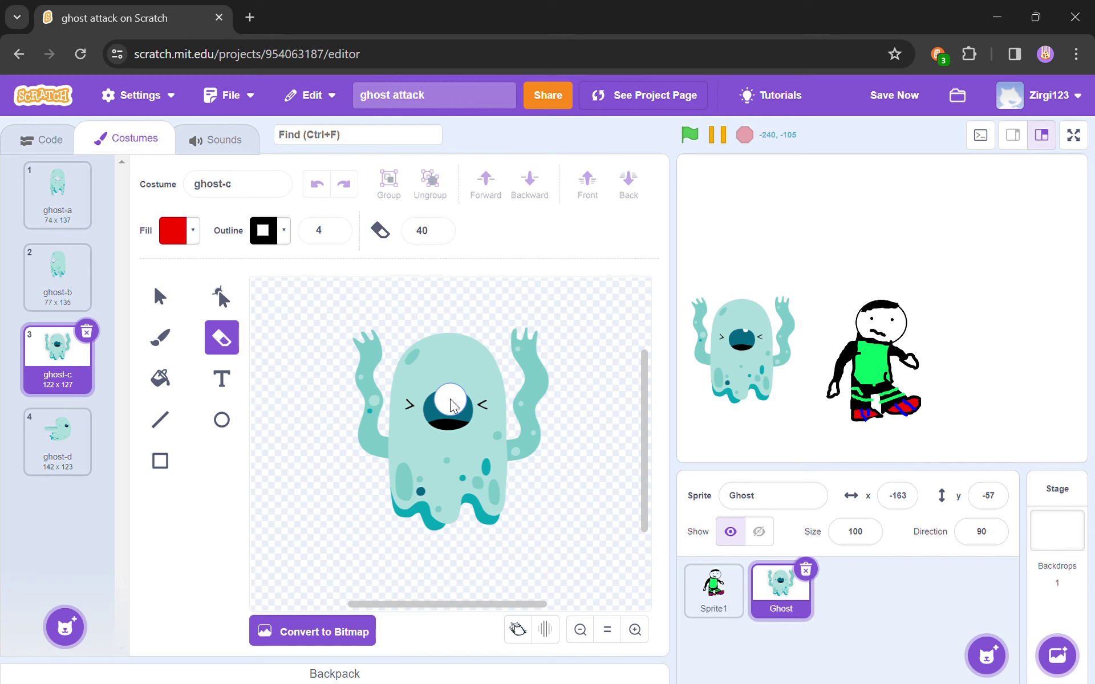
{"action": "mouse_move", "coordinate": [453, 406]}
{"action": "left_mouse_down"}
{"action": "mouse_move", "coordinate": [435, 411]}
{"action": "mouse_move", "coordinate": [466, 415]}
{"action": "mouse_move", "coordinate": [445, 425]}
{"action": "left_mouse_up"}
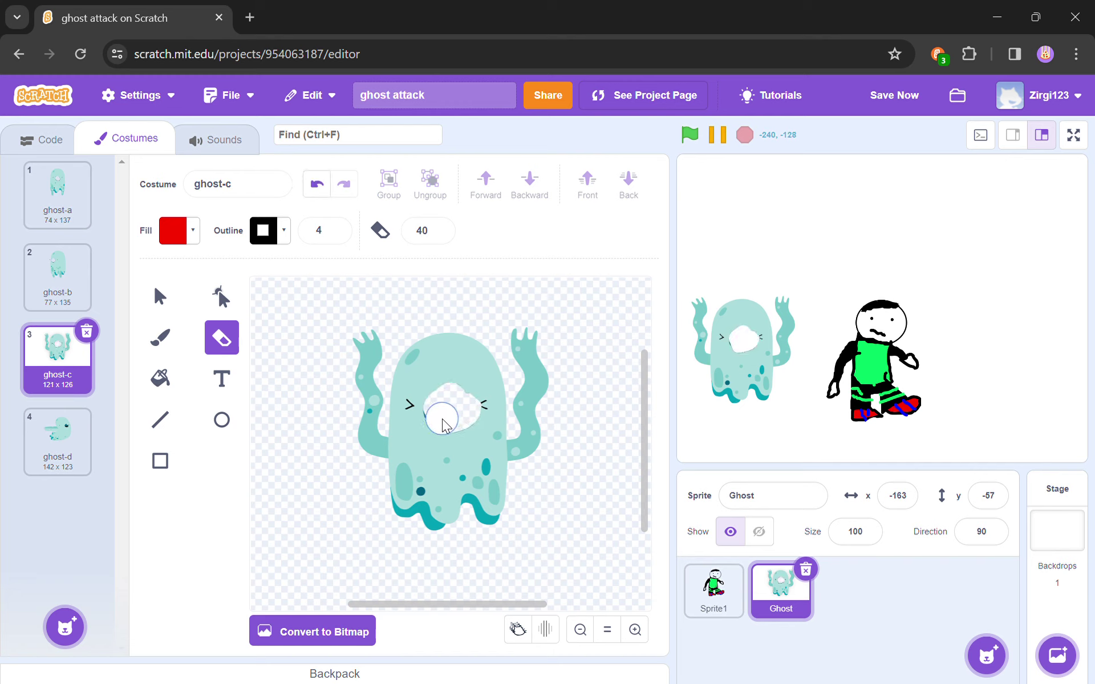
{"action": "left_click", "coordinate": [62, 442]}
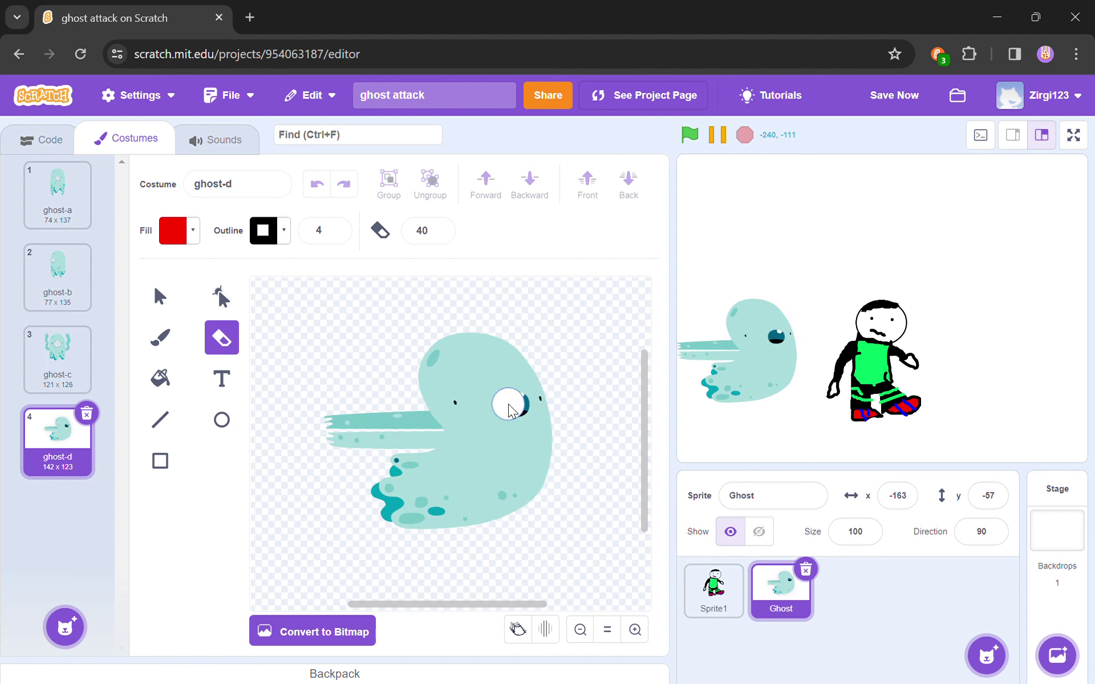
{"action": "left_click", "coordinate": [515, 405]}
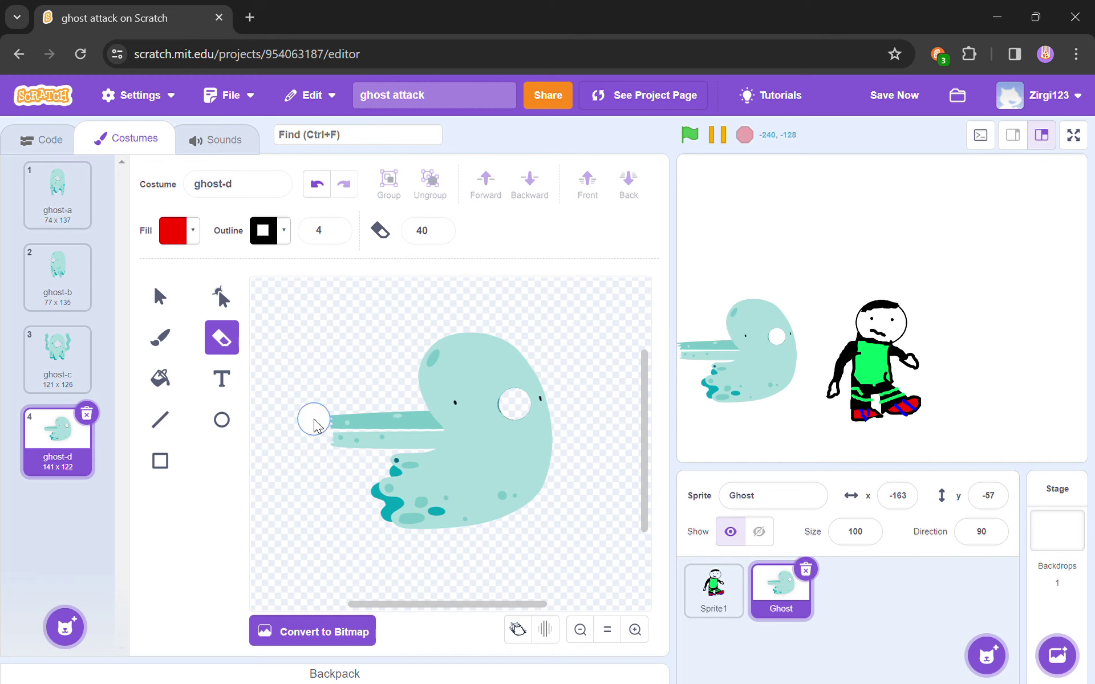
Erase the hand ends and the top of the head on ghost-d, and delete that costume.
{"action": "mouse_move", "coordinate": [310, 436]}
{"action": "left_mouse_down"}
{"action": "mouse_move", "coordinate": [321, 431]}
{"action": "mouse_move", "coordinate": [271, 323]}
{"action": "mouse_move", "coordinate": [337, 255]}
{"action": "left_mouse_up"}
{"action": "mouse_move", "coordinate": [278, 382]}
{"action": "left_mouse_down"}
{"action": "mouse_move", "coordinate": [326, 391]}
{"action": "mouse_move", "coordinate": [325, 447]}
{"action": "mouse_move", "coordinate": [328, 409]}
{"action": "mouse_move", "coordinate": [308, 404]}
{"action": "mouse_move", "coordinate": [265, 450]}
{"action": "left_mouse_up"}
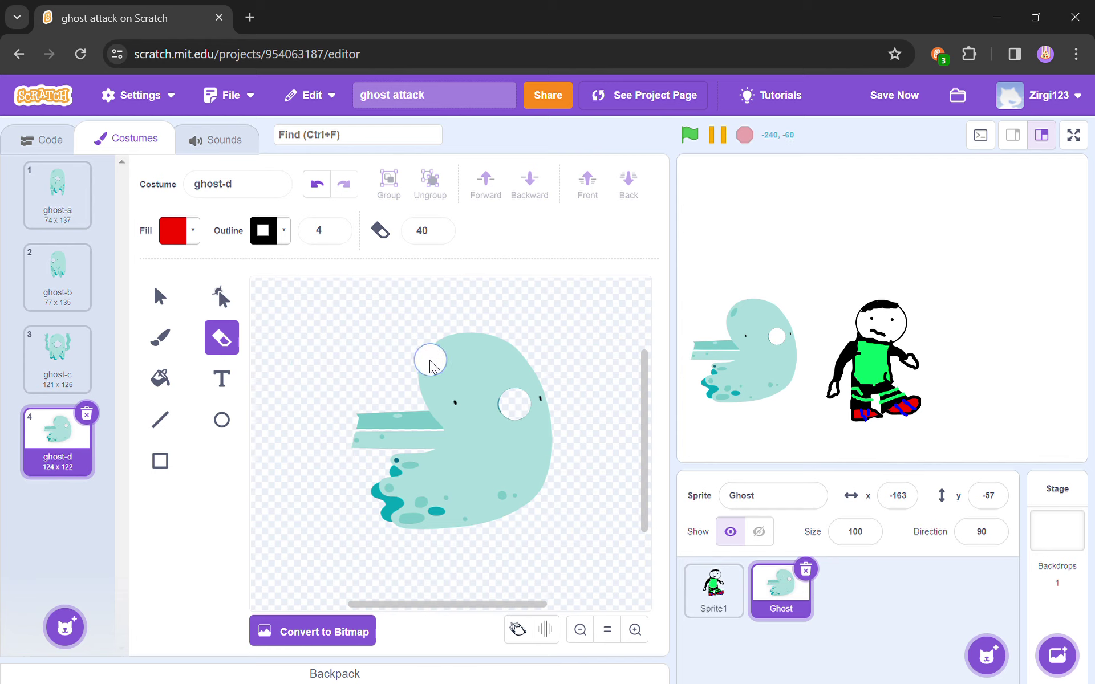
{"action": "mouse_move", "coordinate": [430, 360]}
{"action": "left_mouse_down"}
{"action": "mouse_move", "coordinate": [494, 325]}
{"action": "mouse_move", "coordinate": [543, 324]}
{"action": "mouse_move", "coordinate": [496, 361]}
{"action": "mouse_move", "coordinate": [459, 369]}
{"action": "mouse_move", "coordinate": [466, 359]}
{"action": "left_mouse_up"}
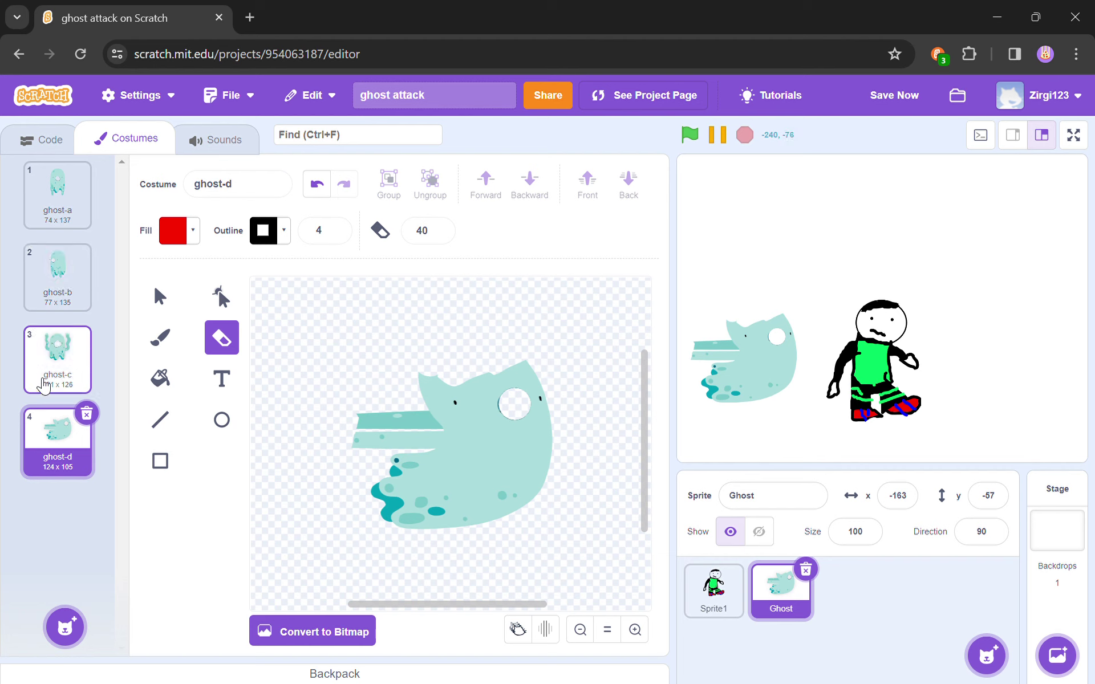
{"action": "left_click", "coordinate": [92, 410]}
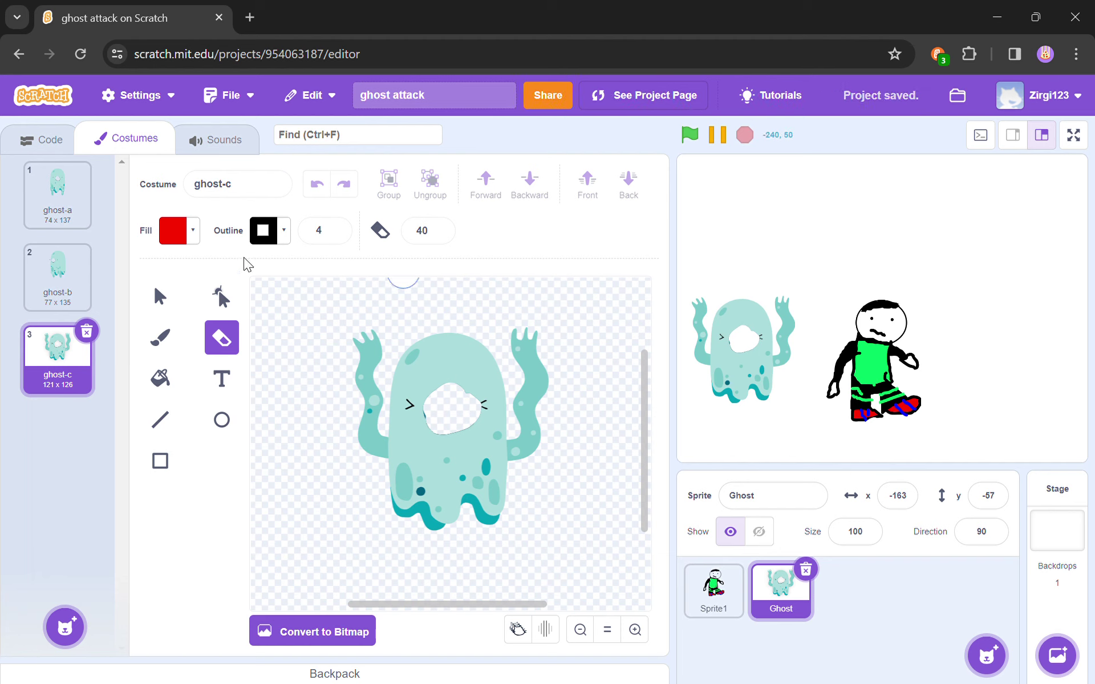
Try painting red over the erased mouth of ghost-c with the size 10 brush and undo the strokes.
{"action": "left_click", "coordinate": [162, 340]}
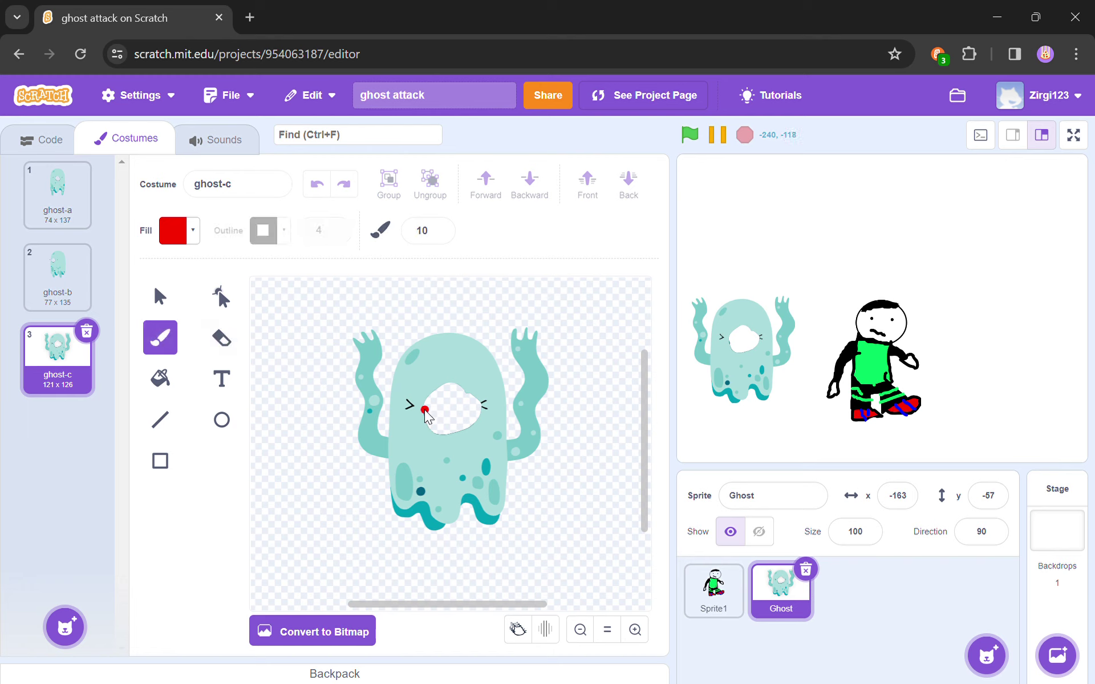
{"action": "mouse_move", "coordinate": [428, 410]}
{"action": "left_mouse_down"}
{"action": "mouse_move", "coordinate": [433, 389]}
{"action": "mouse_move", "coordinate": [431, 426]}
{"action": "mouse_move", "coordinate": [436, 418]}
{"action": "left_mouse_up"}
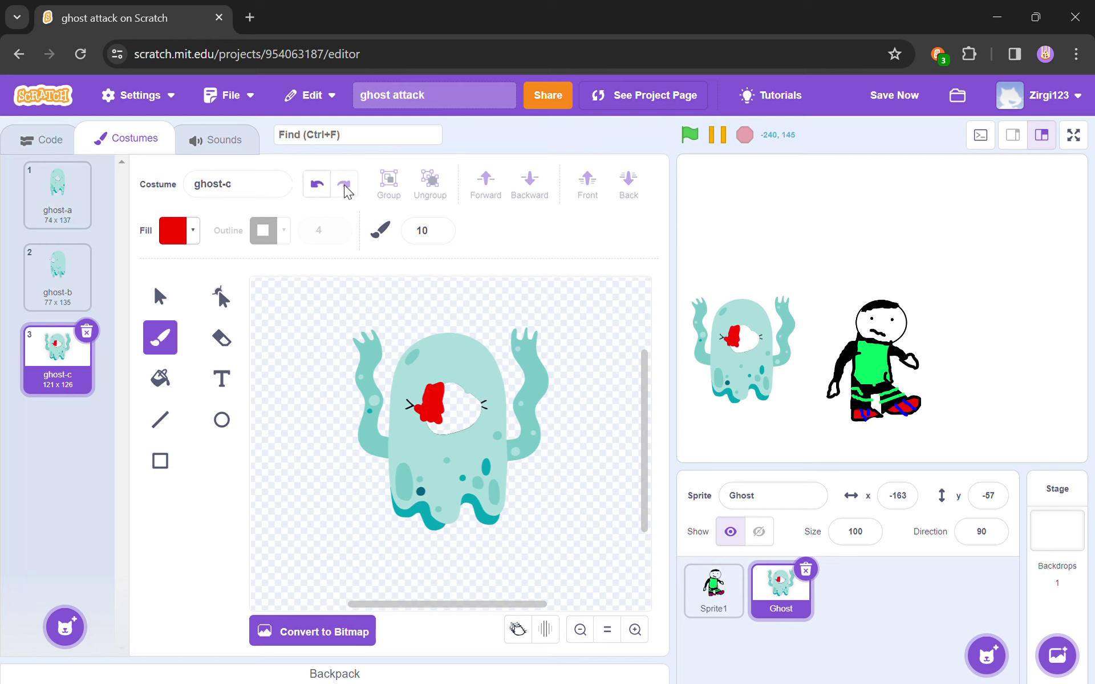
{"action": "left_click", "coordinate": [316, 184]}
{"action": "left_click", "coordinate": [315, 188]}
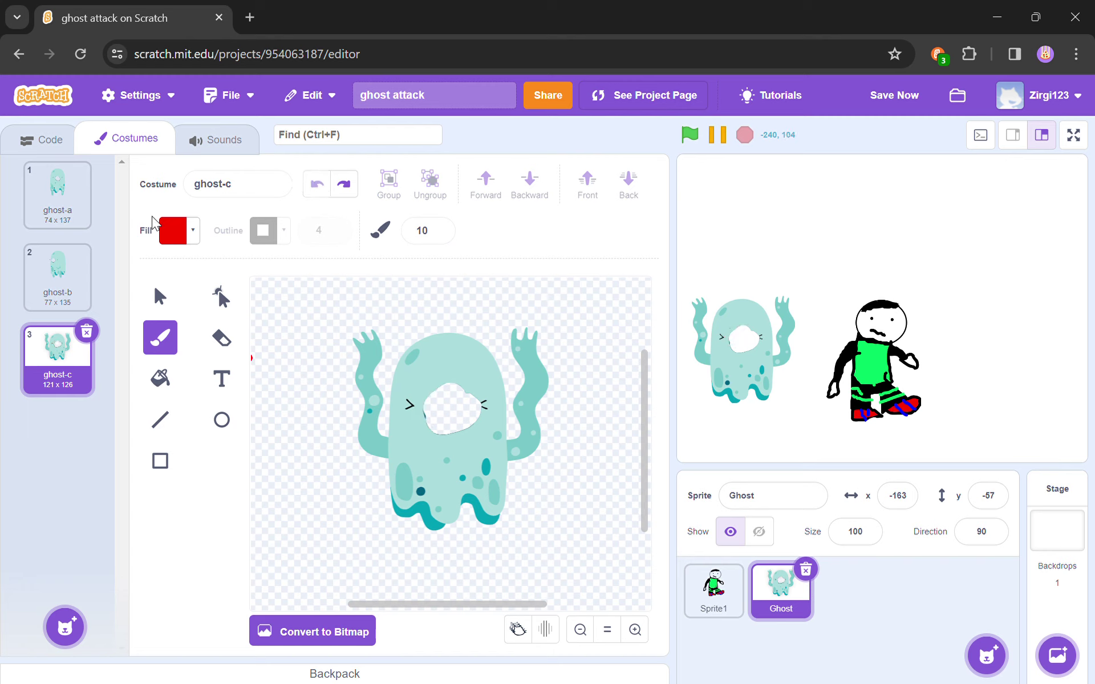
Set the fill to black with brightness 0 and scribble over the ghost-c costume with the brush.
{"action": "left_click", "coordinate": [175, 231]}
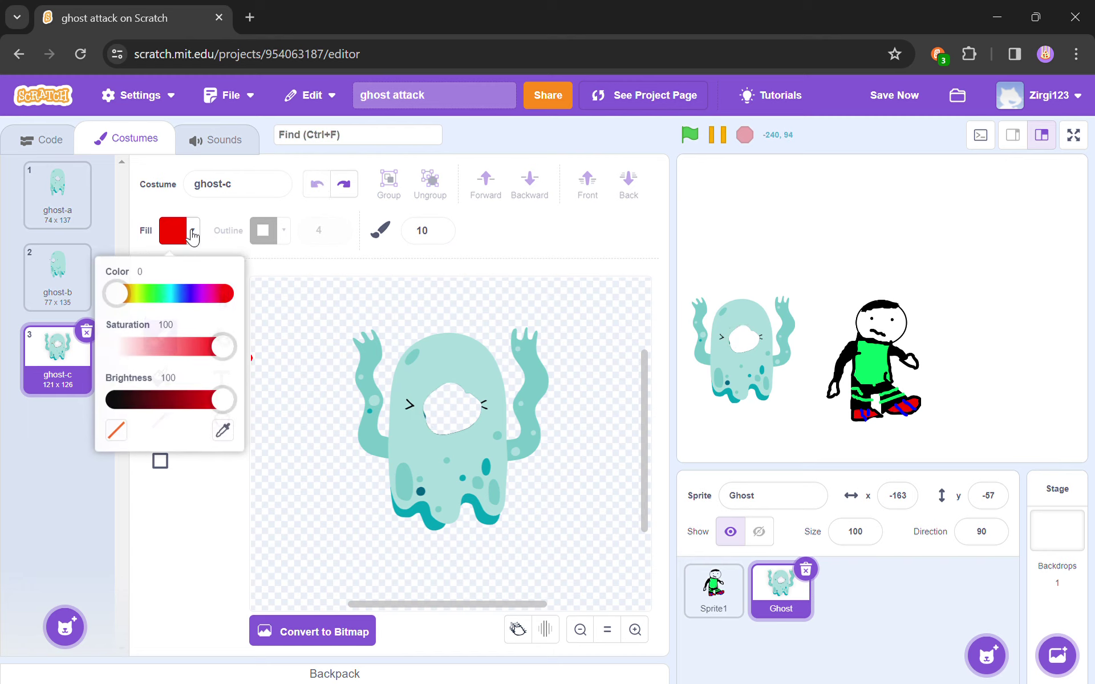
{"action": "left_click", "coordinate": [119, 398]}
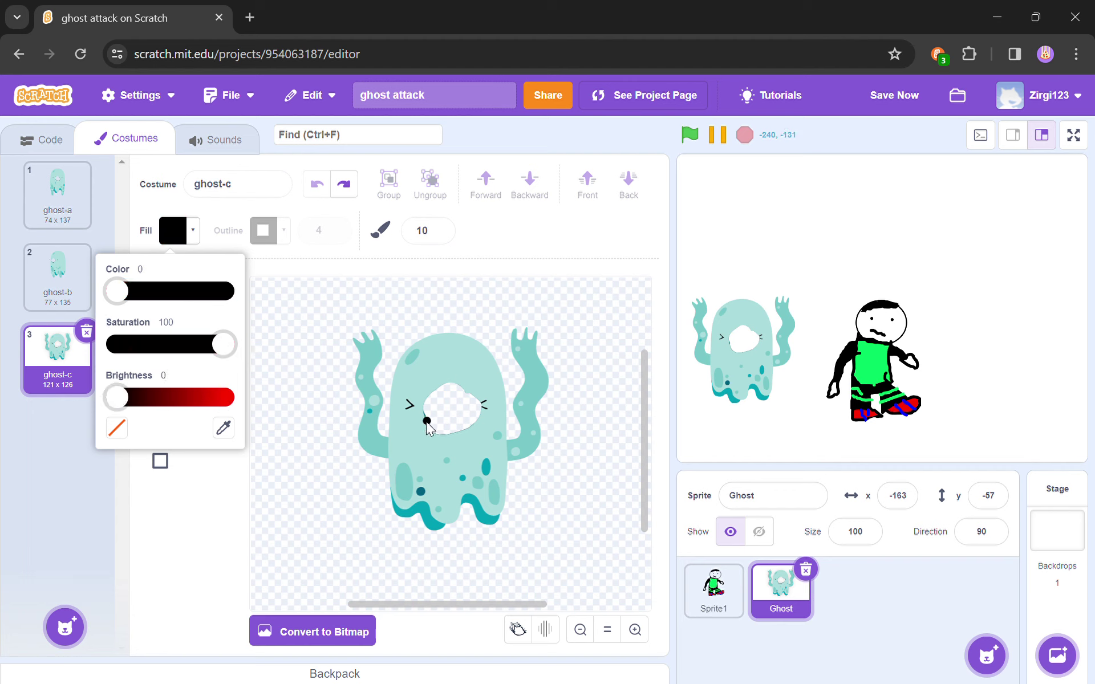
{"action": "mouse_move", "coordinate": [429, 422]}
{"action": "left_mouse_down"}
{"action": "mouse_move", "coordinate": [433, 394]}
{"action": "mouse_move", "coordinate": [444, 434]}
{"action": "mouse_move", "coordinate": [490, 425]}
{"action": "mouse_move", "coordinate": [485, 436]}
{"action": "mouse_move", "coordinate": [577, 269]}
{"action": "mouse_move", "coordinate": [536, 368]}
{"action": "mouse_move", "coordinate": [359, 306]}
{"action": "mouse_move", "coordinate": [368, 328]}
{"action": "mouse_move", "coordinate": [232, 391]}
{"action": "mouse_move", "coordinate": [234, 463]}
{"action": "left_mouse_up"}
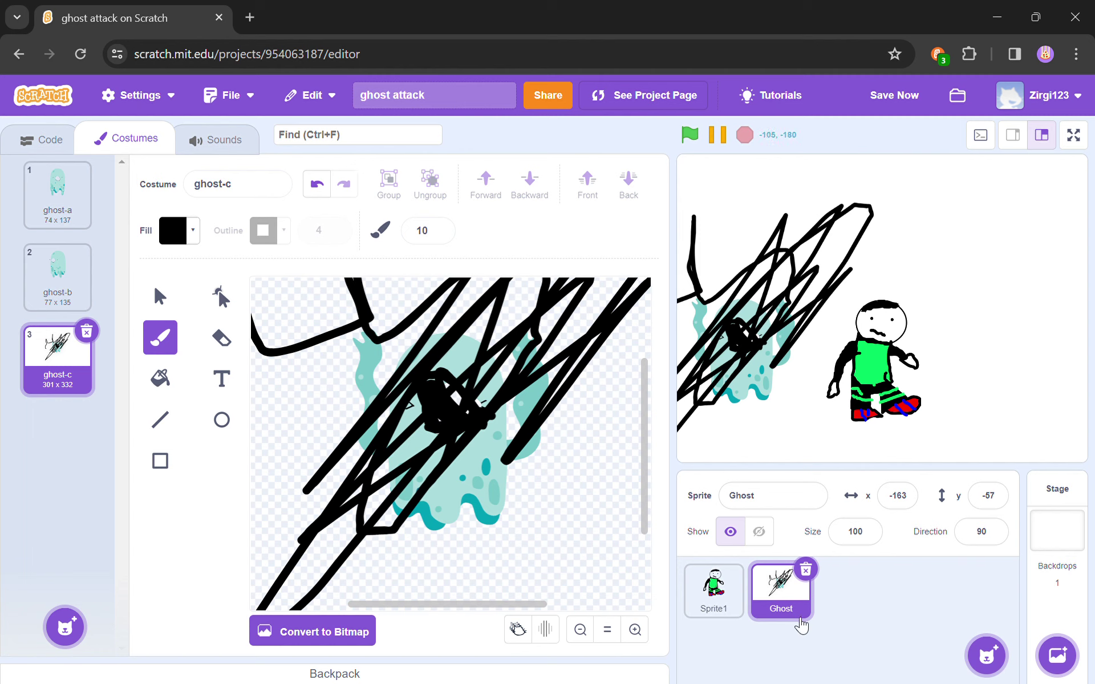
Delete the scribbled-over Ghost sprite from the project.
{"action": "mouse_move", "coordinate": [816, 570]}
{"action": "left_mouse_down"}
{"action": "mouse_move", "coordinate": [981, 596]}
{"action": "mouse_move", "coordinate": [827, 574]}
{"action": "left_mouse_up"}
{"action": "left_click", "coordinate": [814, 572]}
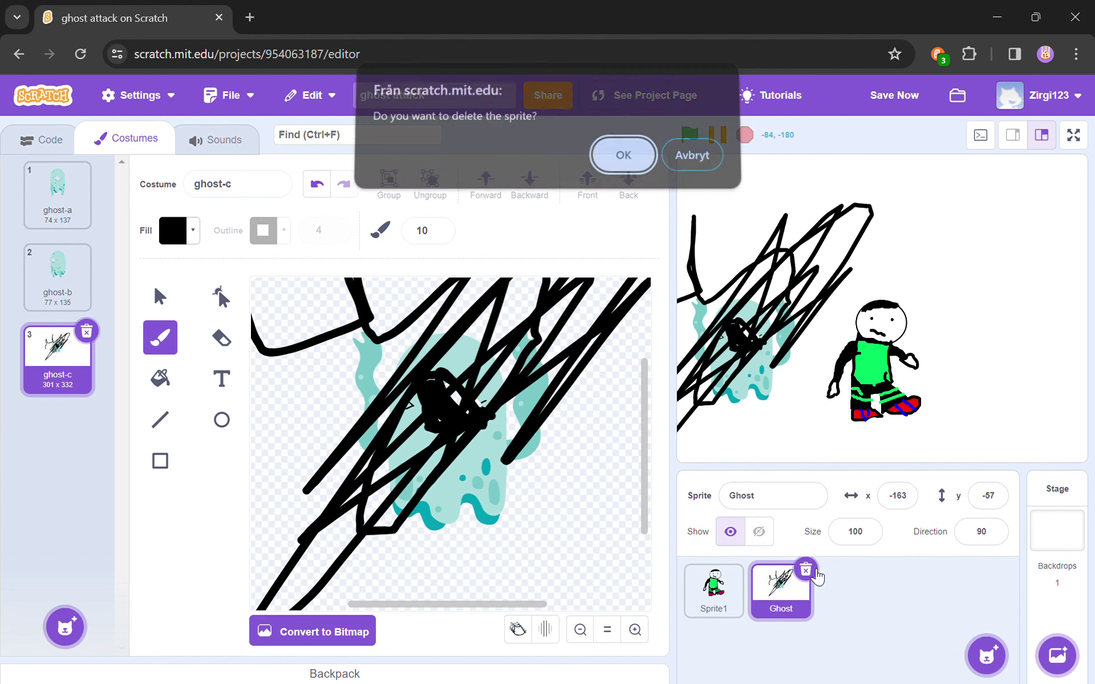
{"action": "left_click", "coordinate": [645, 171]}
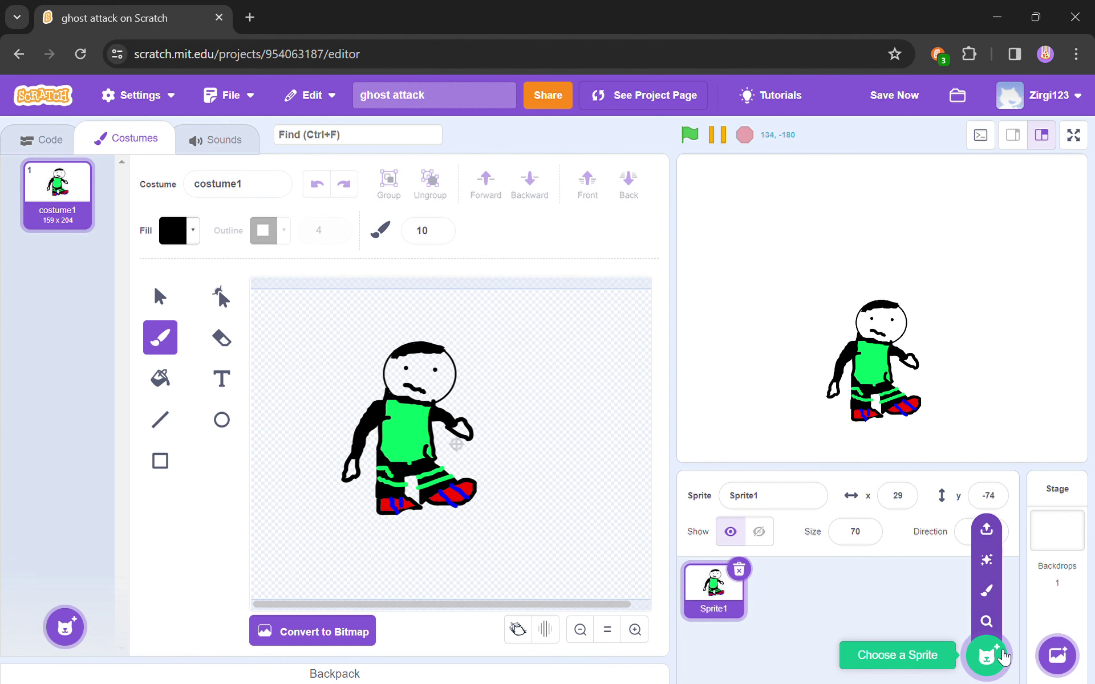
Search the sprite library for the ghost and add a fresh Ghost sprite to the project.
{"action": "left_click", "coordinate": [986, 654]}
{"action": "left_click", "coordinate": [128, 166]}
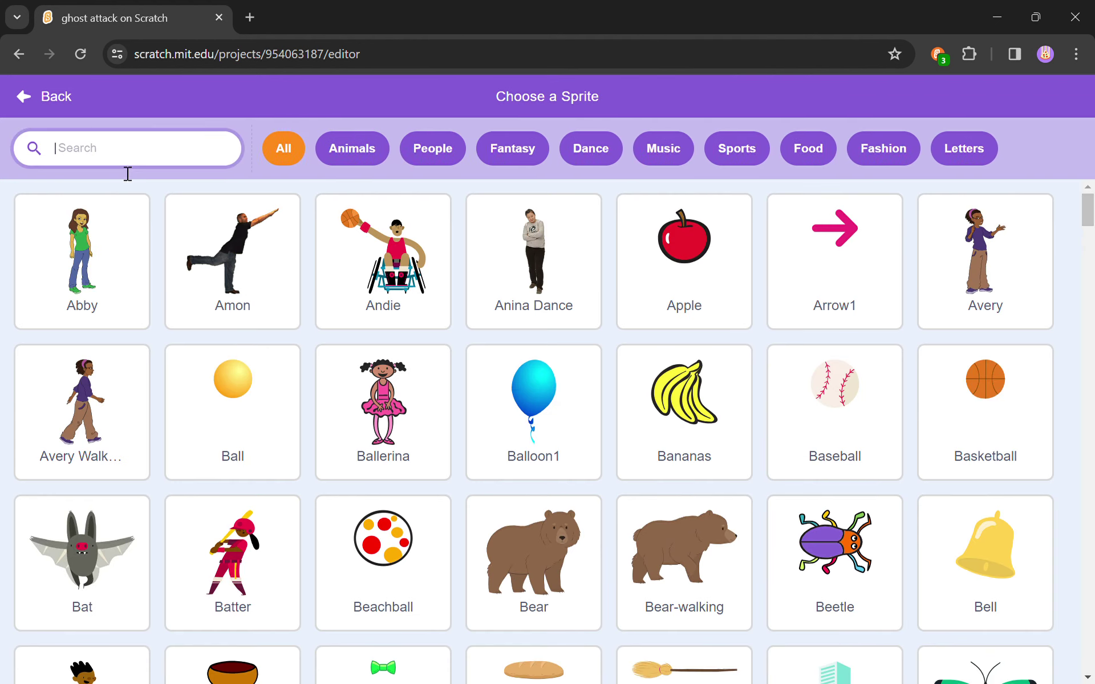
{"action": "type", "text": "ghosr"}
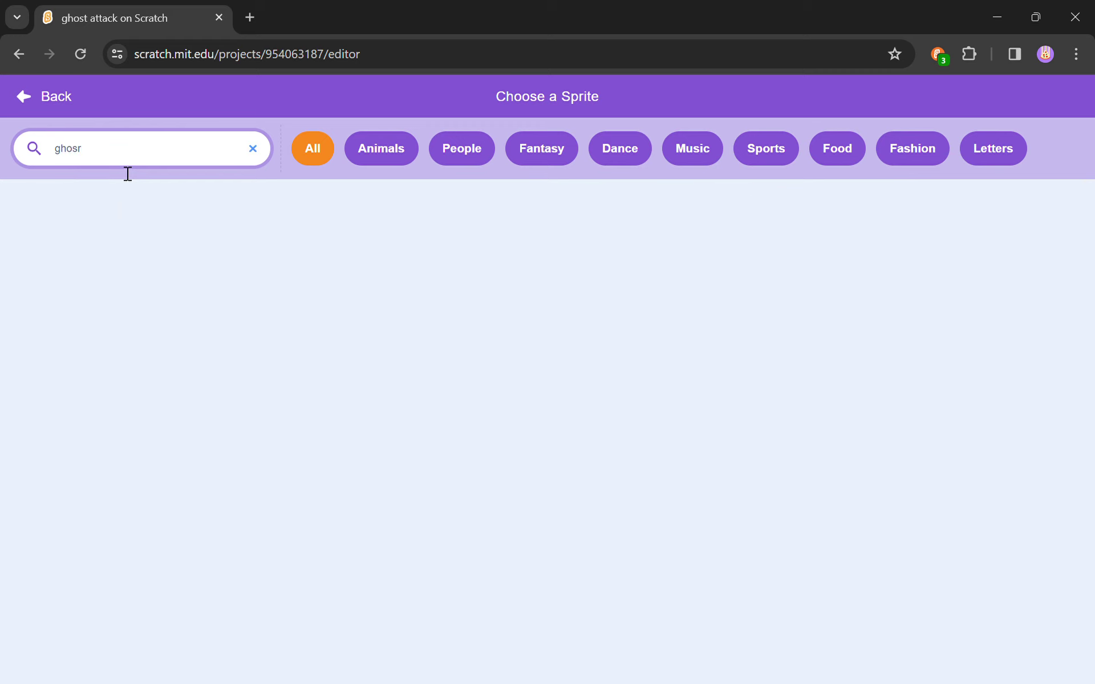
{"action": "key", "text": "BackSpace"}
{"action": "type", "text": "t"}
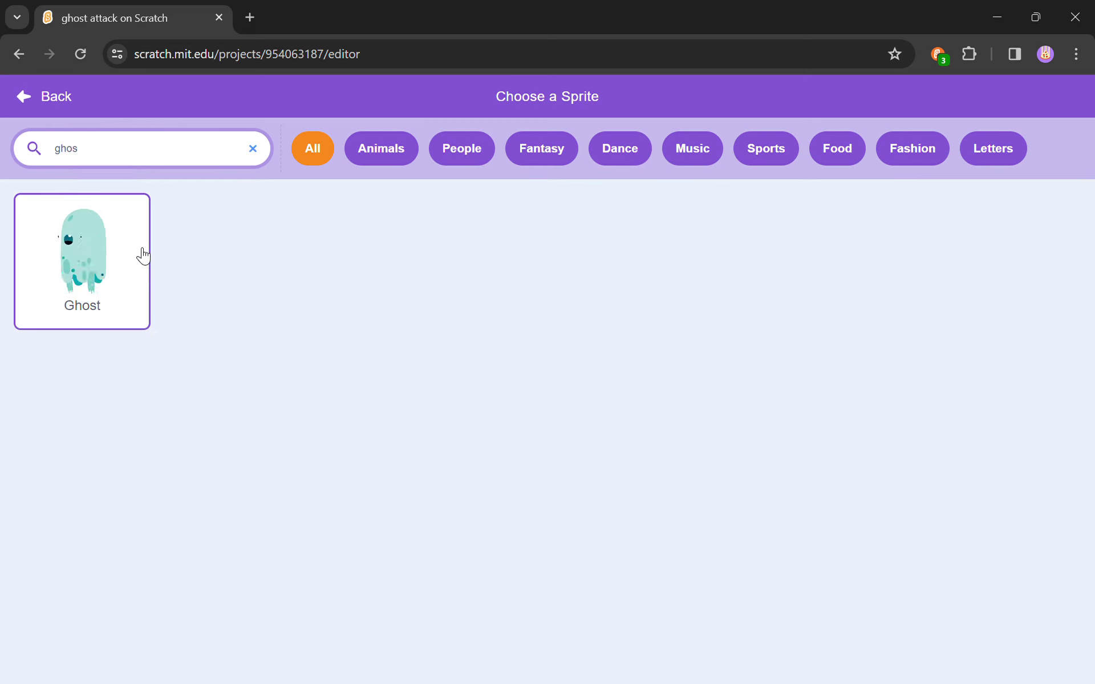
{"action": "left_click", "coordinate": [140, 251]}
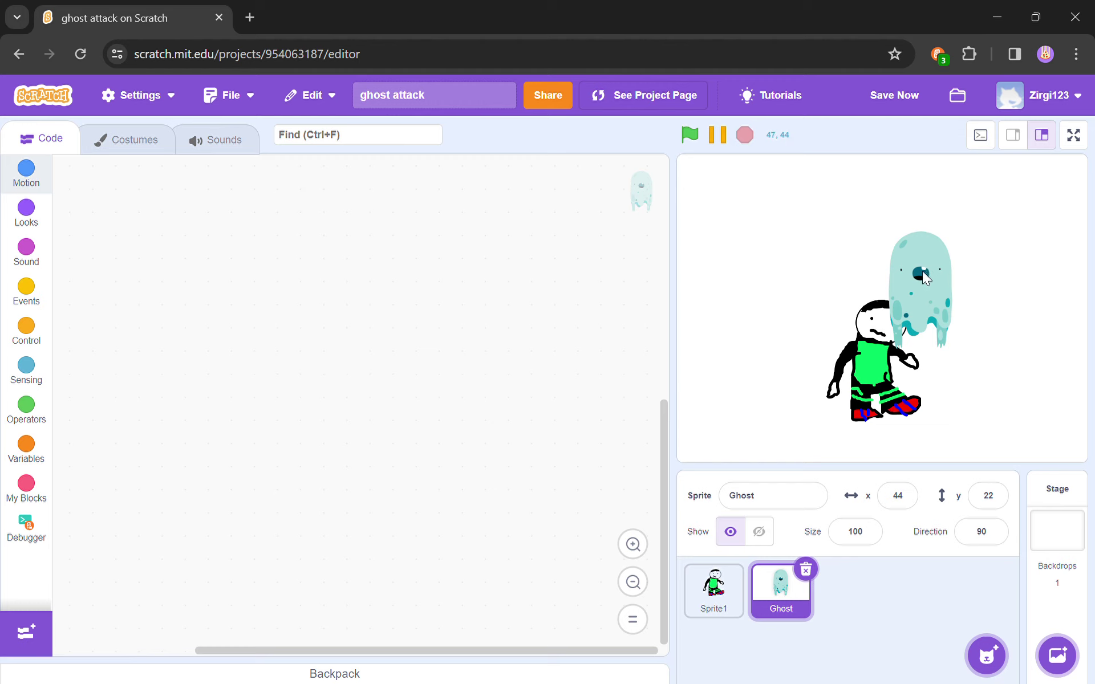
Move the Ghost sprite to about x -176, y -33, beside the cartoon person on the stage.
{"action": "left_click_drag", "start_coordinate": [923, 271], "coordinate": [735, 319]}
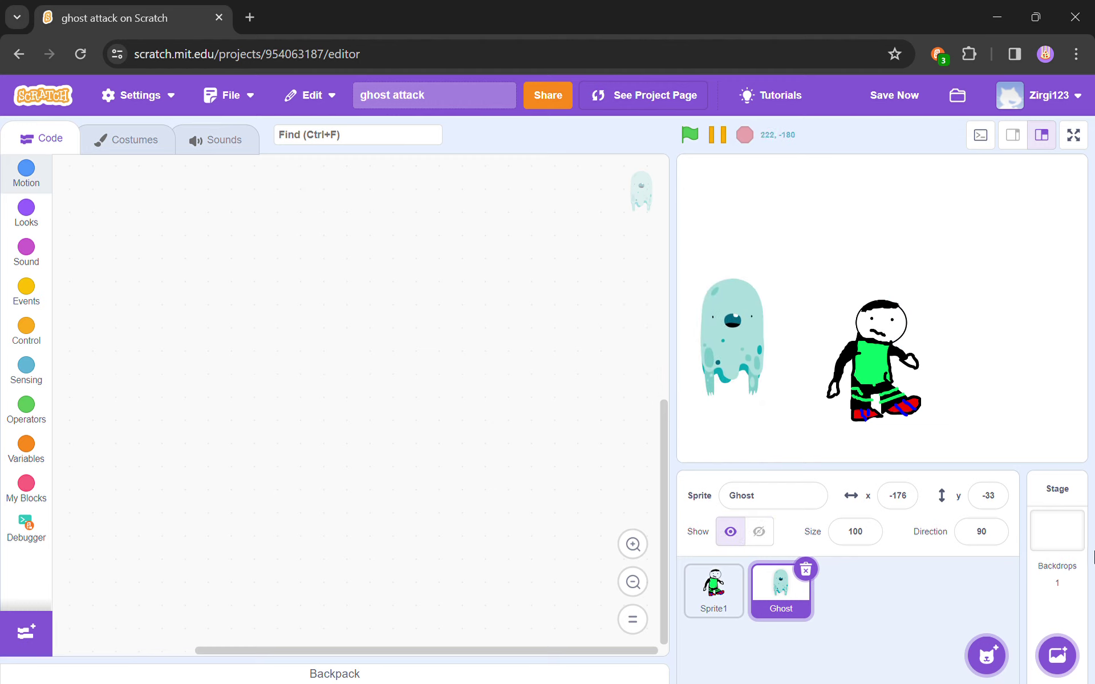
Search the backdrop library for "for" and add the Woods backdrop to the stage.
{"action": "left_click", "coordinate": [1059, 579]}
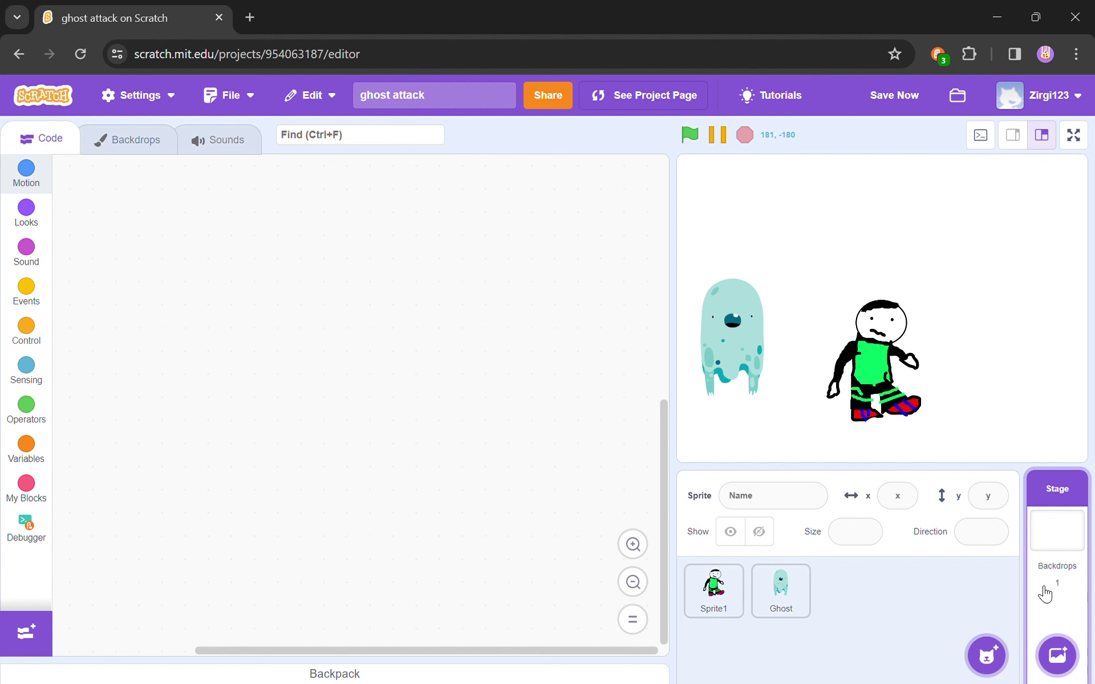
{"action": "left_click", "coordinate": [1057, 656]}
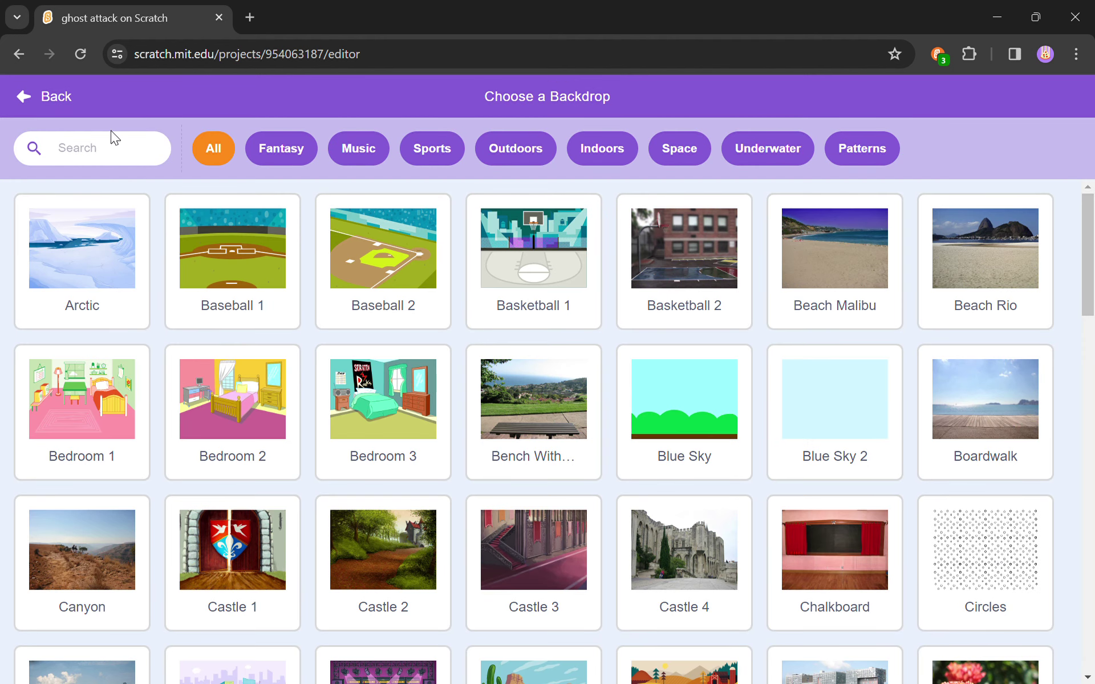
{"action": "left_click", "coordinate": [117, 164]}
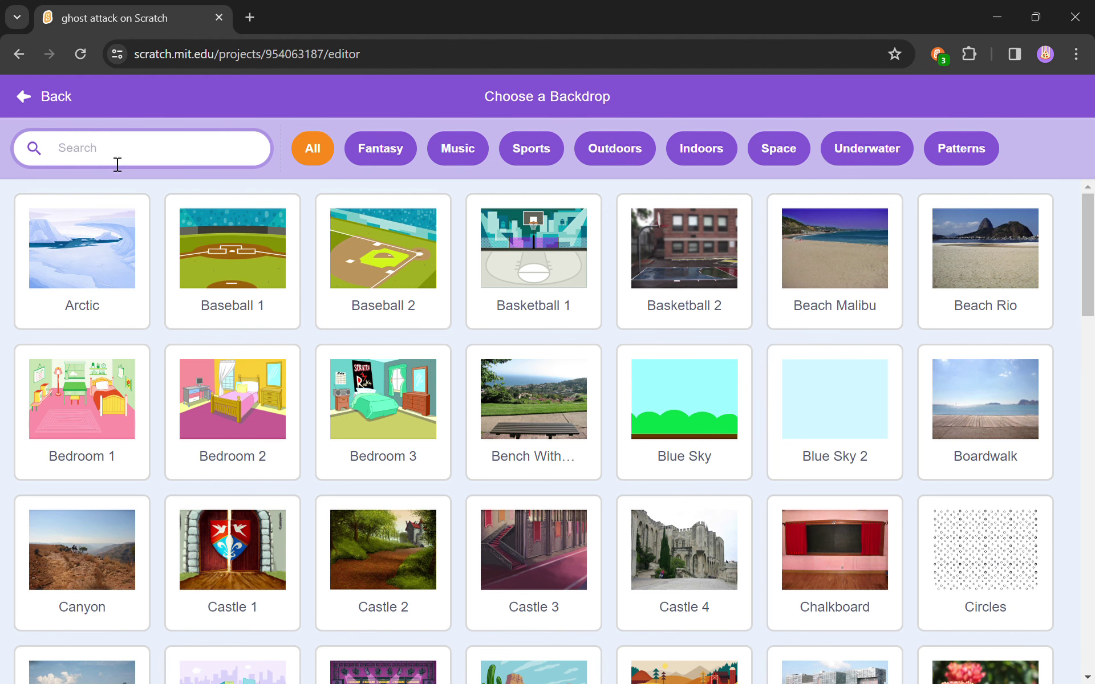
{"action": "type", "text": "f"}
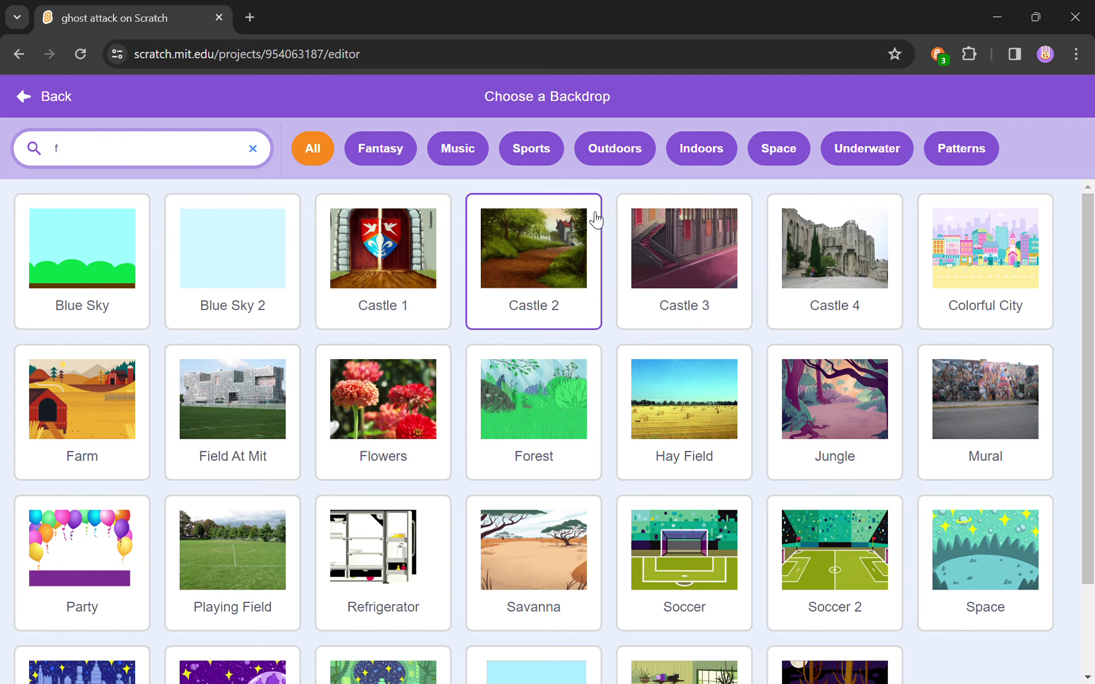
{"action": "type", "text": "or"}
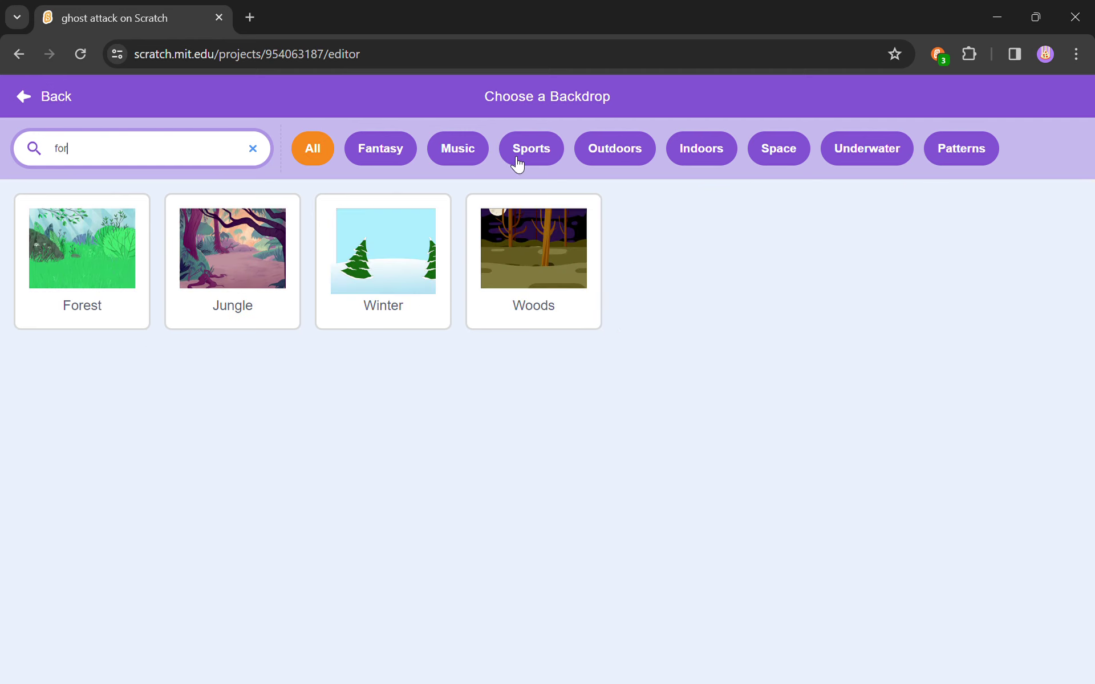
{"action": "left_click", "coordinate": [567, 292]}
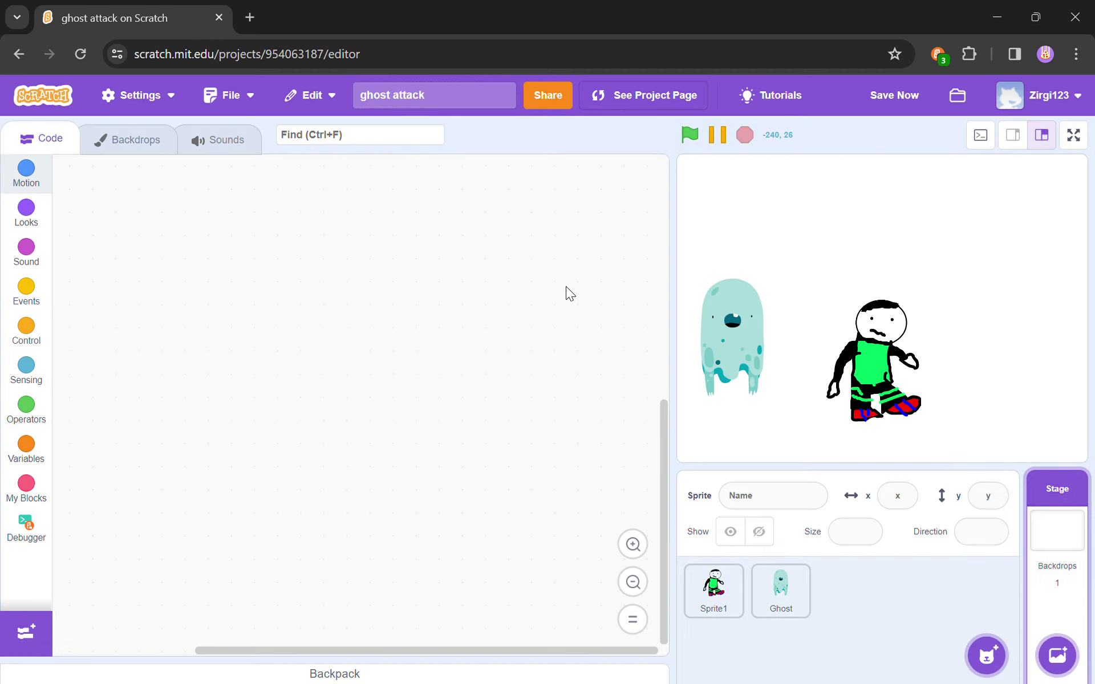
Move Sprite1 to about x 13, y -64 and fill its head and hands with white (saturation 0, brightness 100) in costume1.
{"action": "mouse_move", "coordinate": [877, 370]}
{"action": "left_mouse_down"}
{"action": "mouse_move", "coordinate": [912, 383]}
{"action": "mouse_move", "coordinate": [887, 386]}
{"action": "mouse_move", "coordinate": [862, 362]}
{"action": "left_mouse_up"}
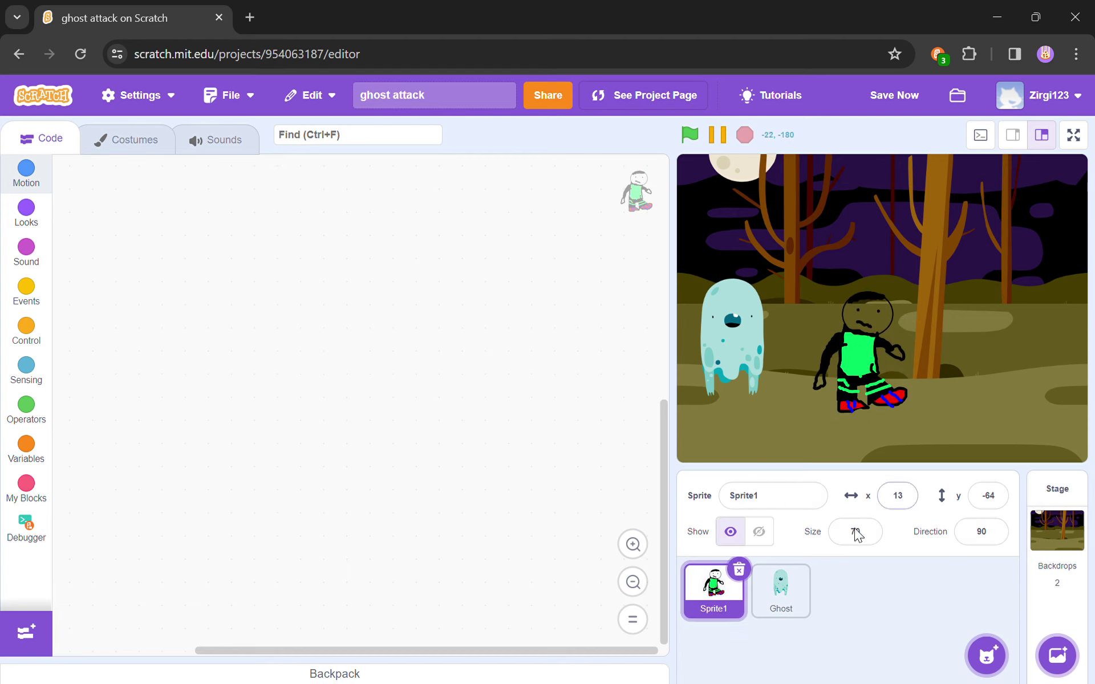
{"action": "left_click", "coordinate": [178, 150]}
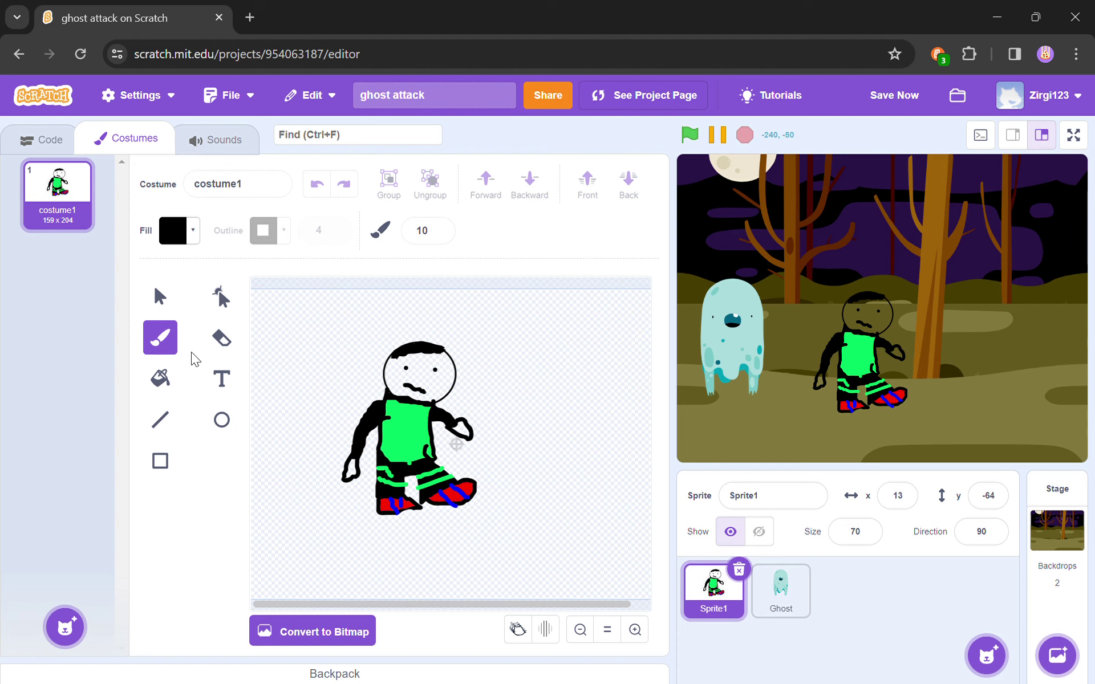
{"action": "left_click", "coordinate": [173, 378]}
{"action": "left_click", "coordinate": [184, 239]}
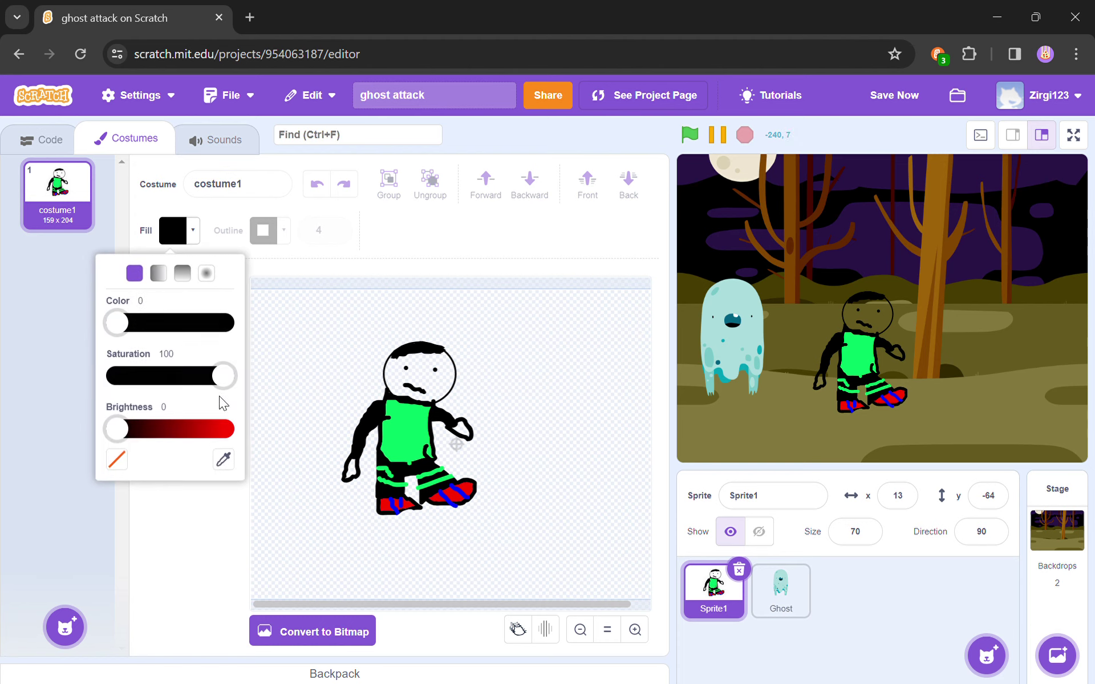
{"action": "left_click_drag", "start_coordinate": [118, 429], "coordinate": [399, 377]}
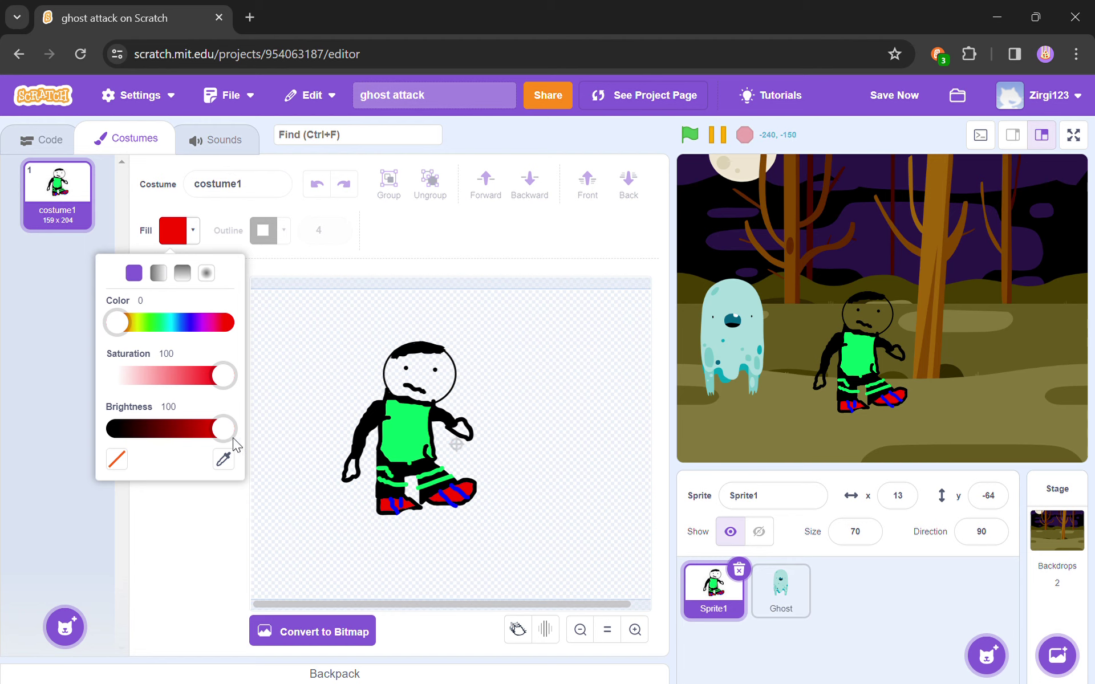
{"action": "left_click", "coordinate": [93, 368]}
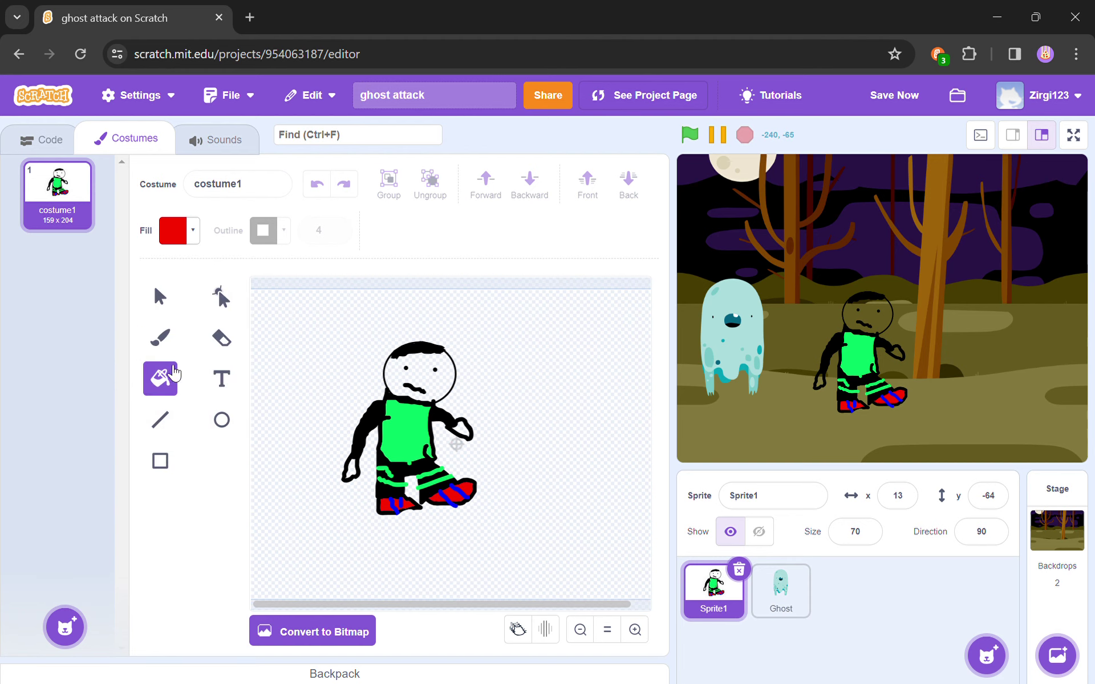
{"action": "left_click", "coordinate": [185, 231]}
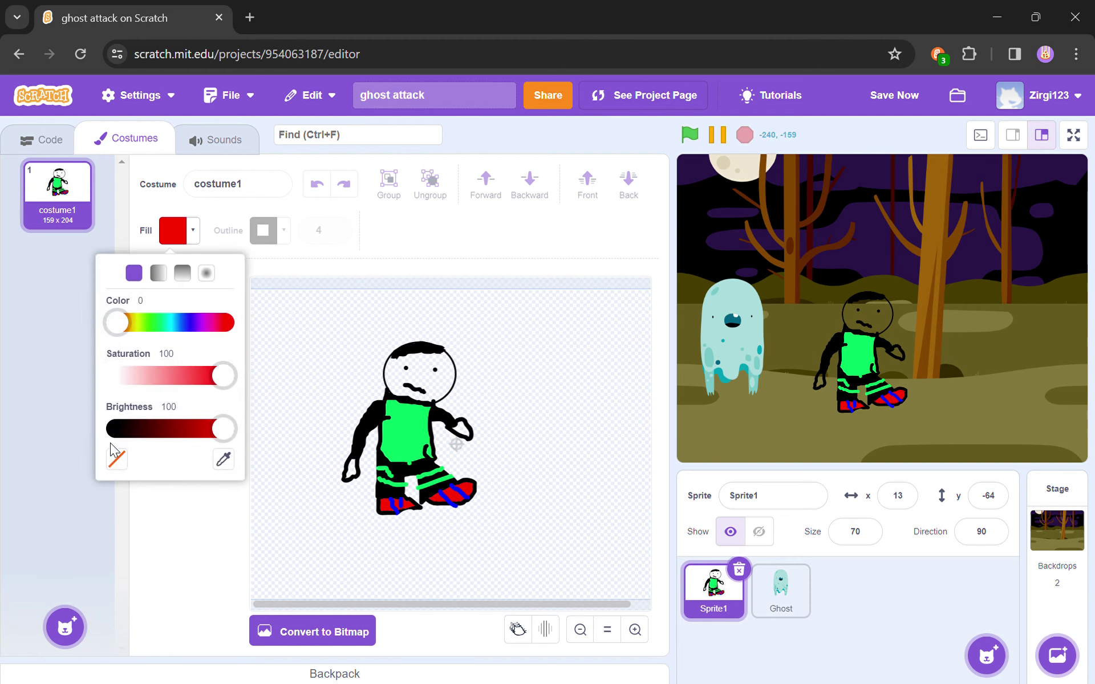
{"action": "left_click", "coordinate": [115, 372]}
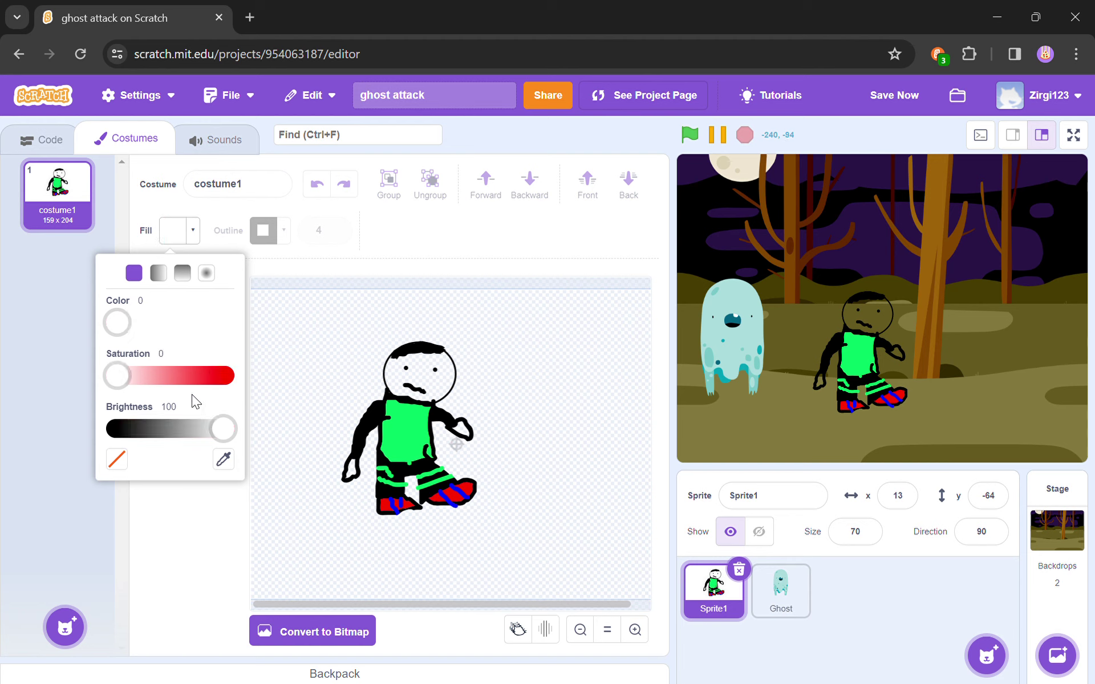
{"action": "left_click", "coordinate": [574, 226]}
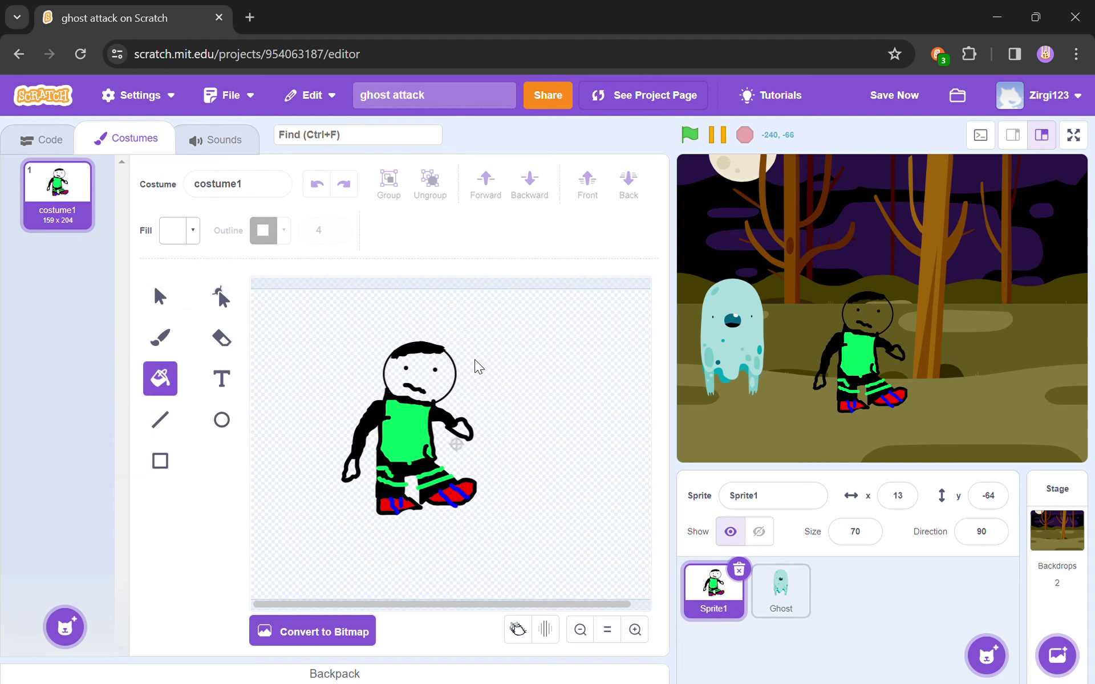
{"action": "left_click", "coordinate": [431, 388]}
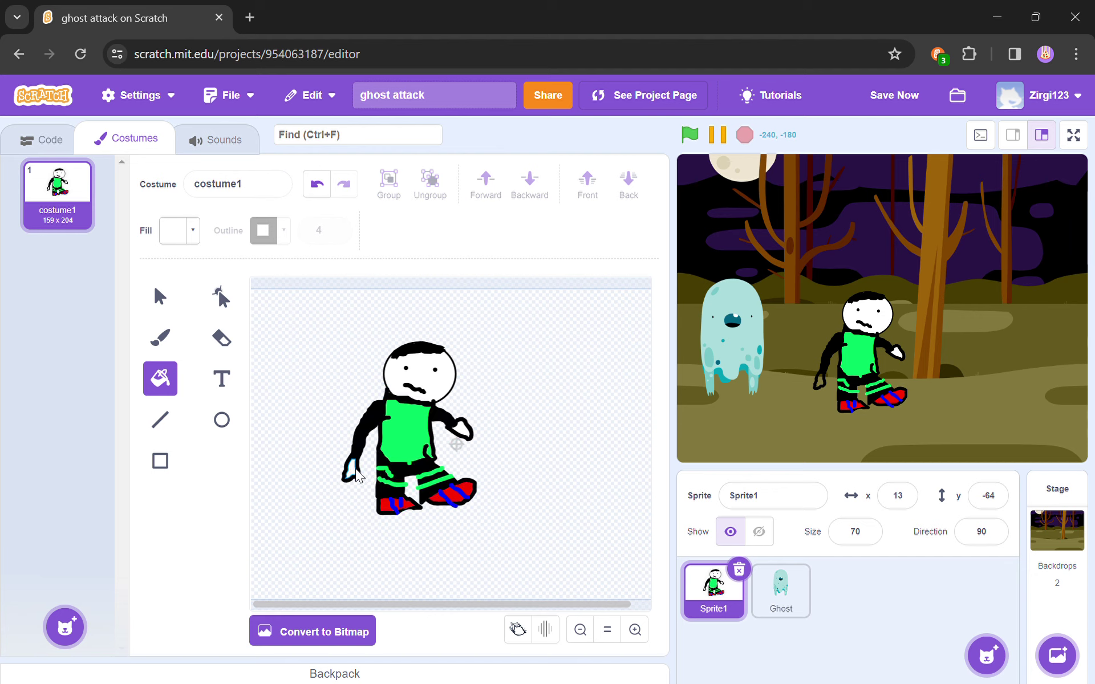
{"action": "left_click", "coordinate": [776, 574]}
{"action": "left_click", "coordinate": [726, 599]}
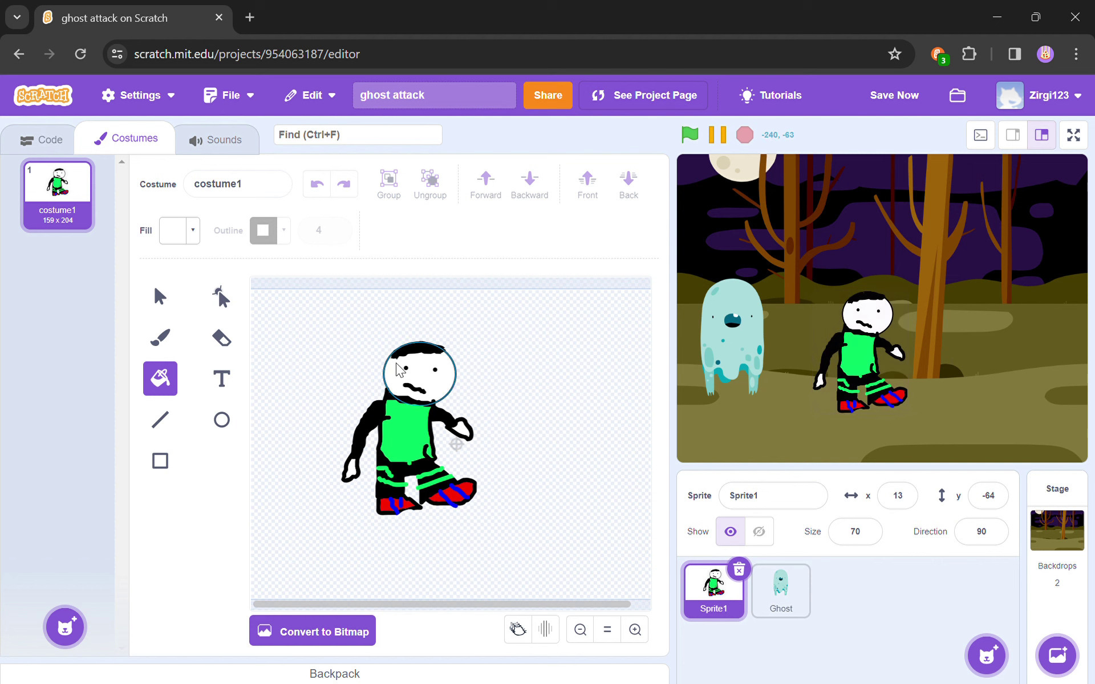
Build a script for the Ghost sprite that hides it when the space key is pressed, and run it once.
{"action": "left_click", "coordinate": [42, 140]}
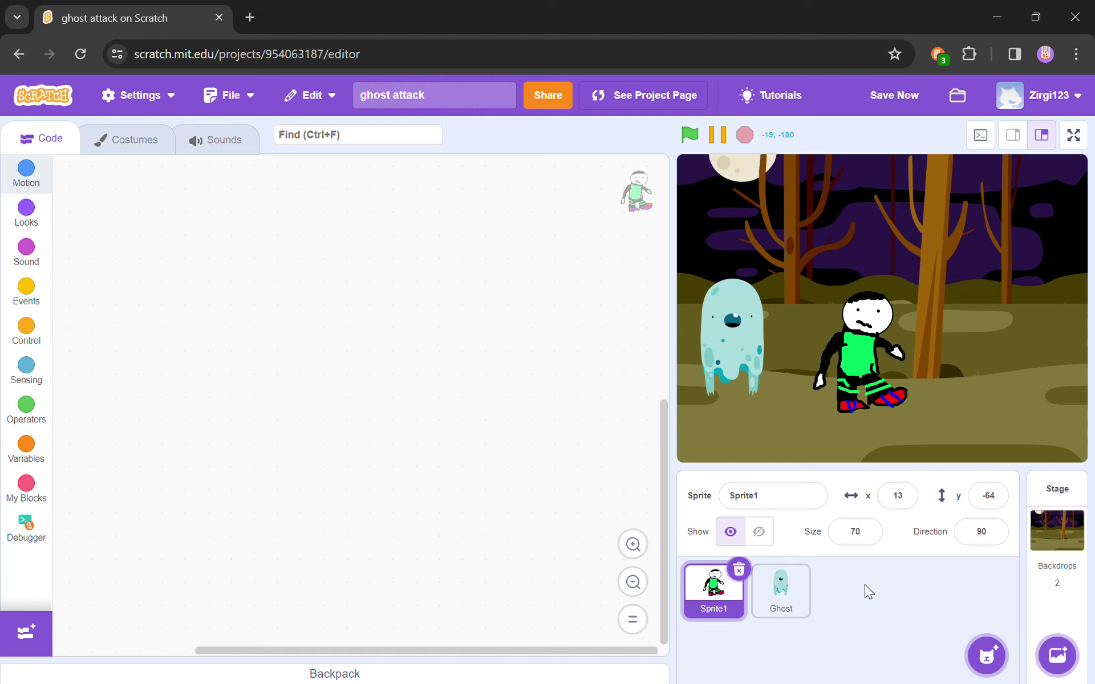
{"action": "left_click", "coordinate": [779, 596]}
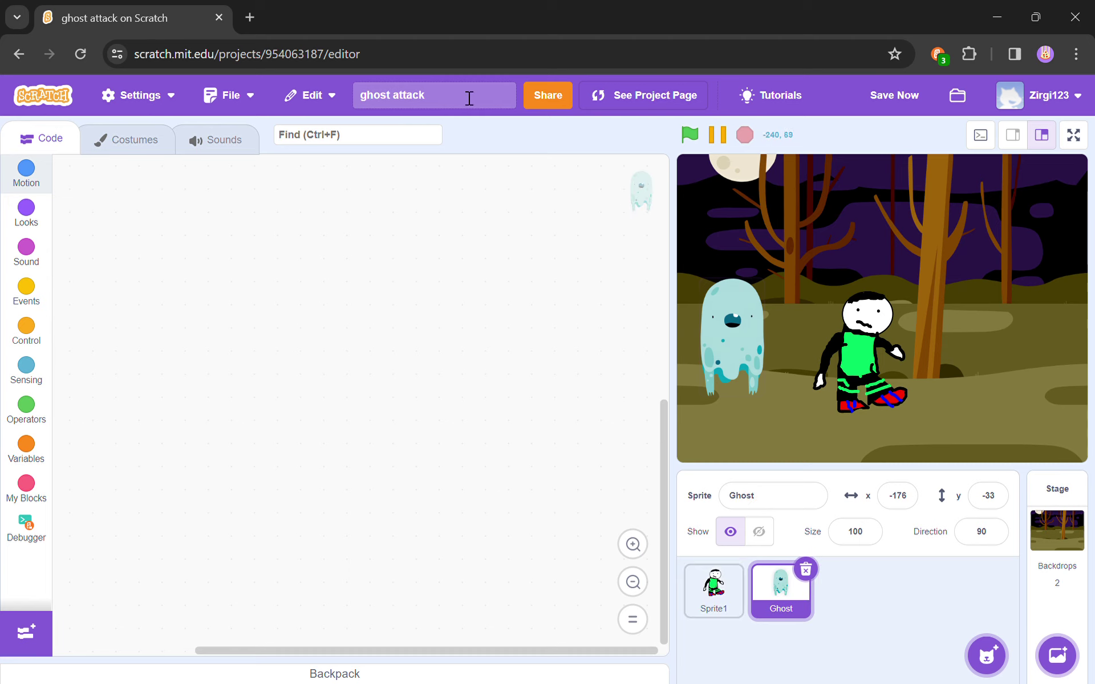
{"action": "left_click", "coordinate": [51, 286]}
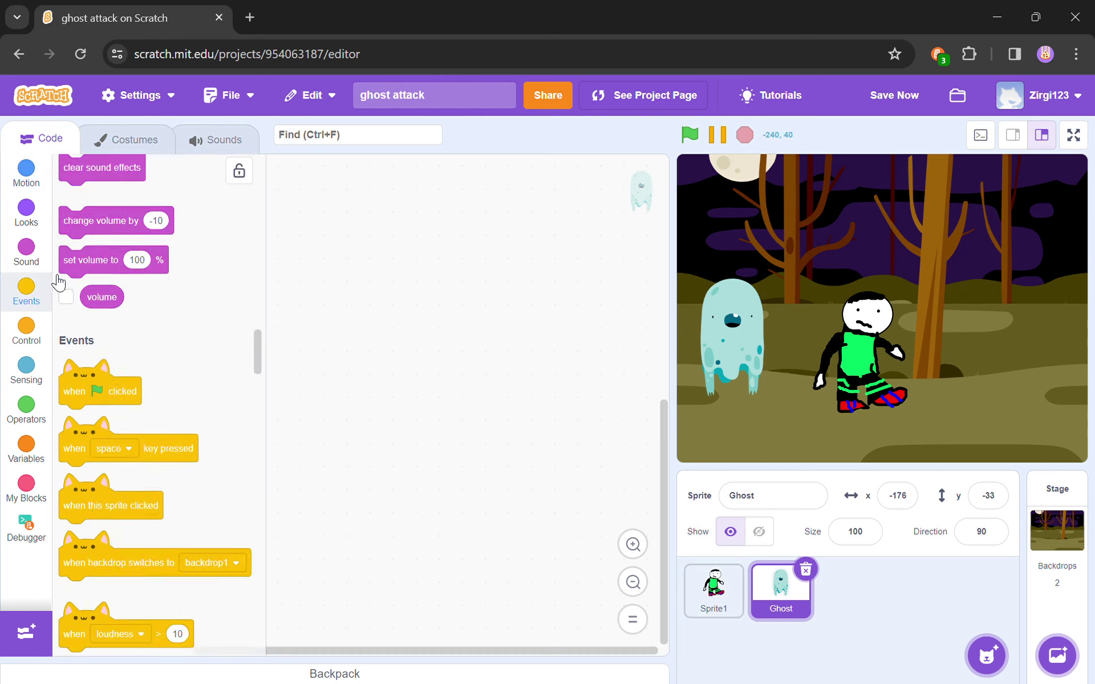
{"action": "scroll", "coordinate": [171, 303], "scroll_direction": "up", "scroll_amount": 1}
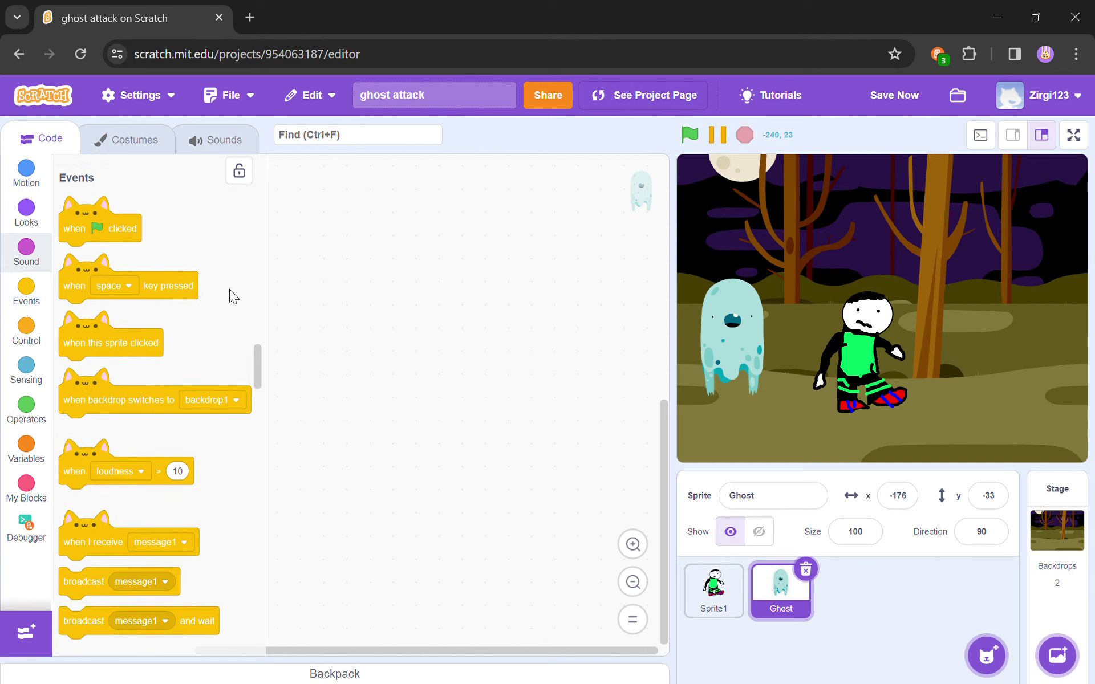
{"action": "left_click_drag", "start_coordinate": [190, 287], "coordinate": [448, 240]}
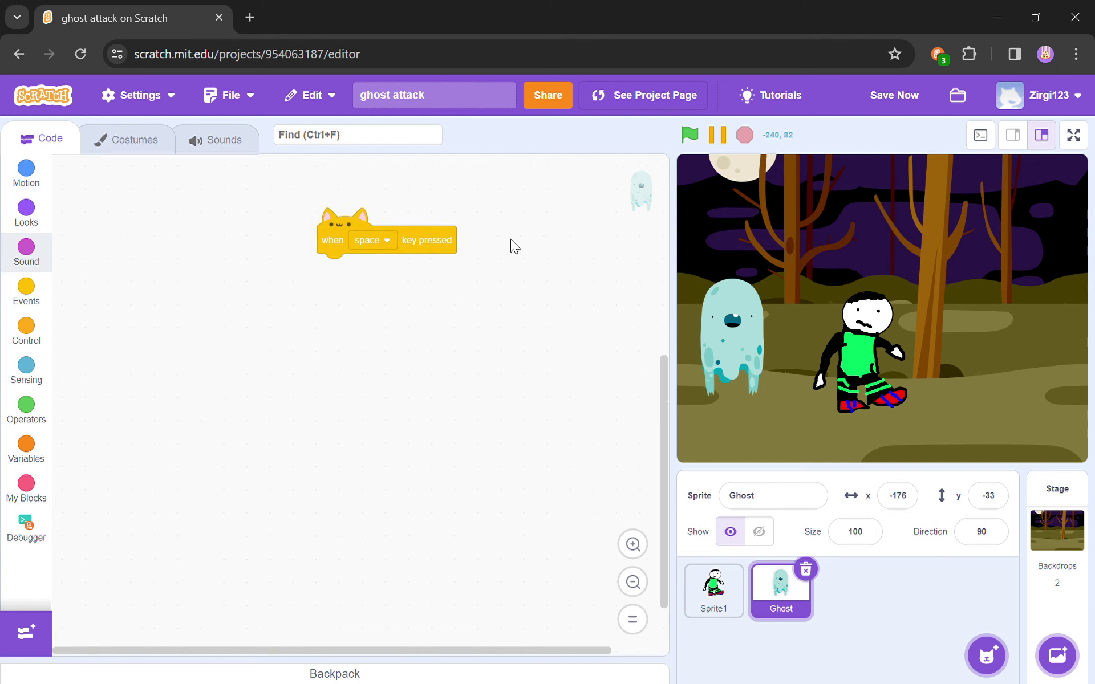
{"action": "scroll", "coordinate": [159, 320], "scroll_direction": "right", "scroll_amount": 1}
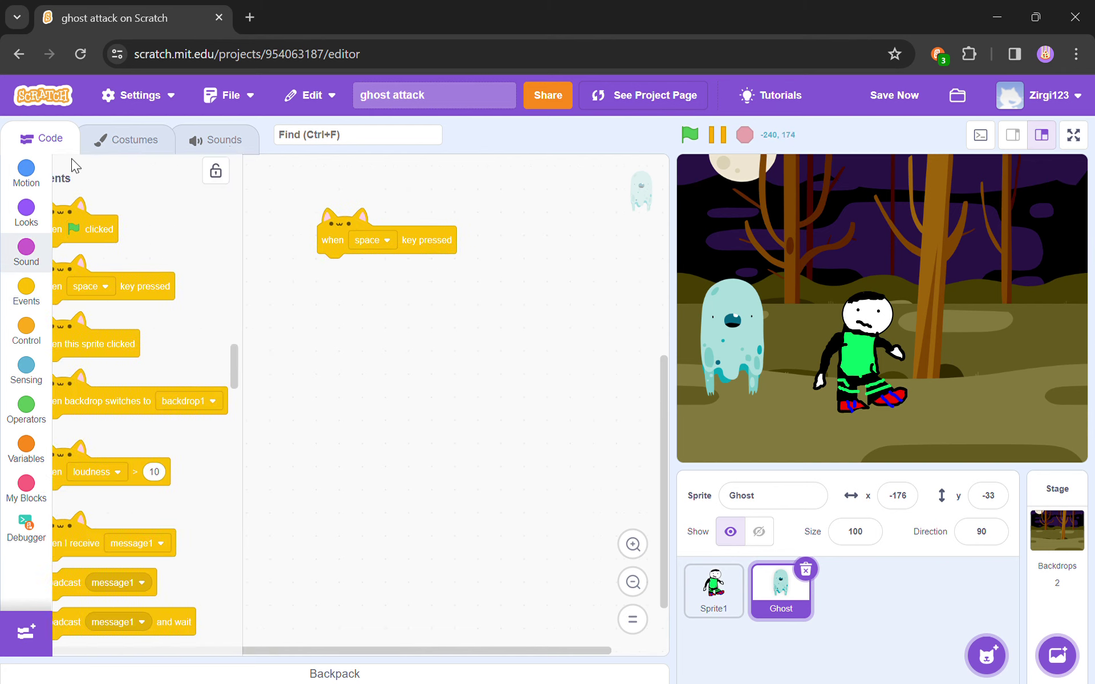
{"action": "left_click", "coordinate": [25, 217]}
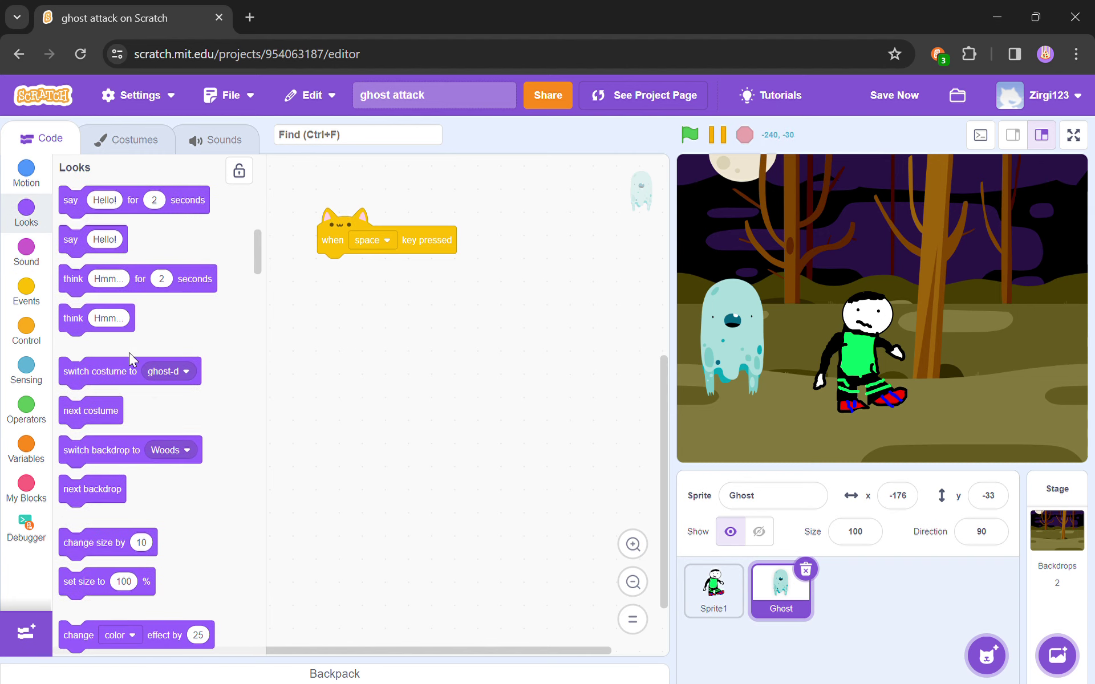
{"action": "scroll", "coordinate": [152, 488], "scroll_direction": "down", "scroll_amount": 5}
{"action": "left_click_drag", "start_coordinate": [85, 559], "coordinate": [342, 282]}
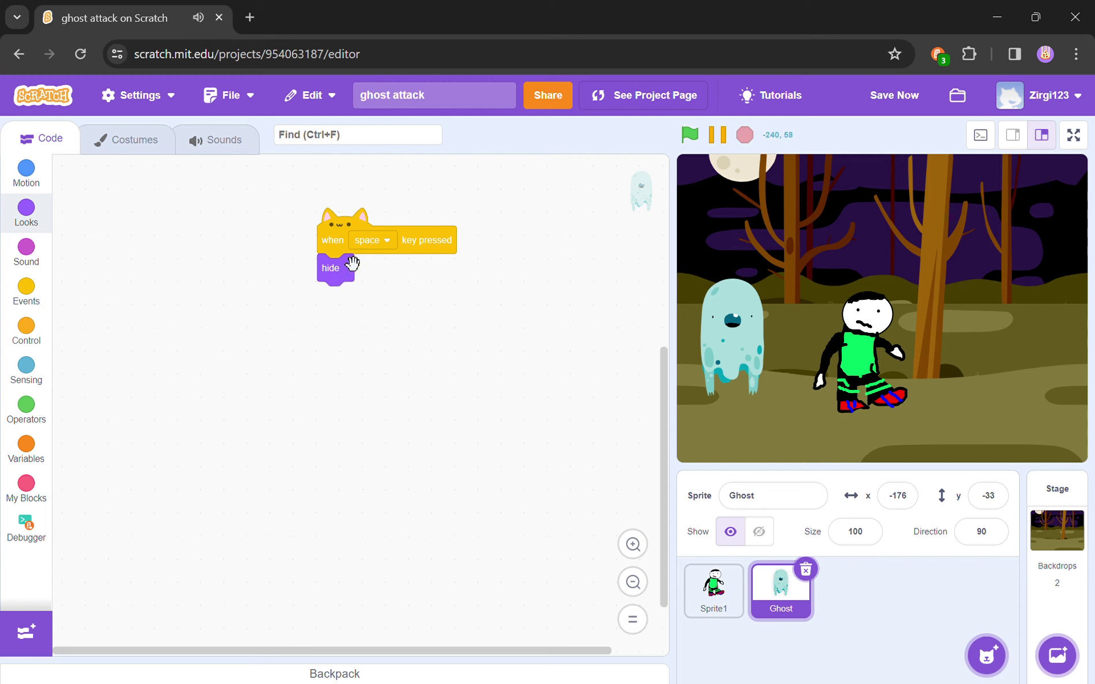
{"action": "left_click", "coordinate": [352, 263]}
Duplicate the Ghost's space key script, place the copy below the original, and set its trigger key to down arrow.
{"action": "right_click", "coordinate": [337, 242]}
{"action": "left_click", "coordinate": [416, 259]}
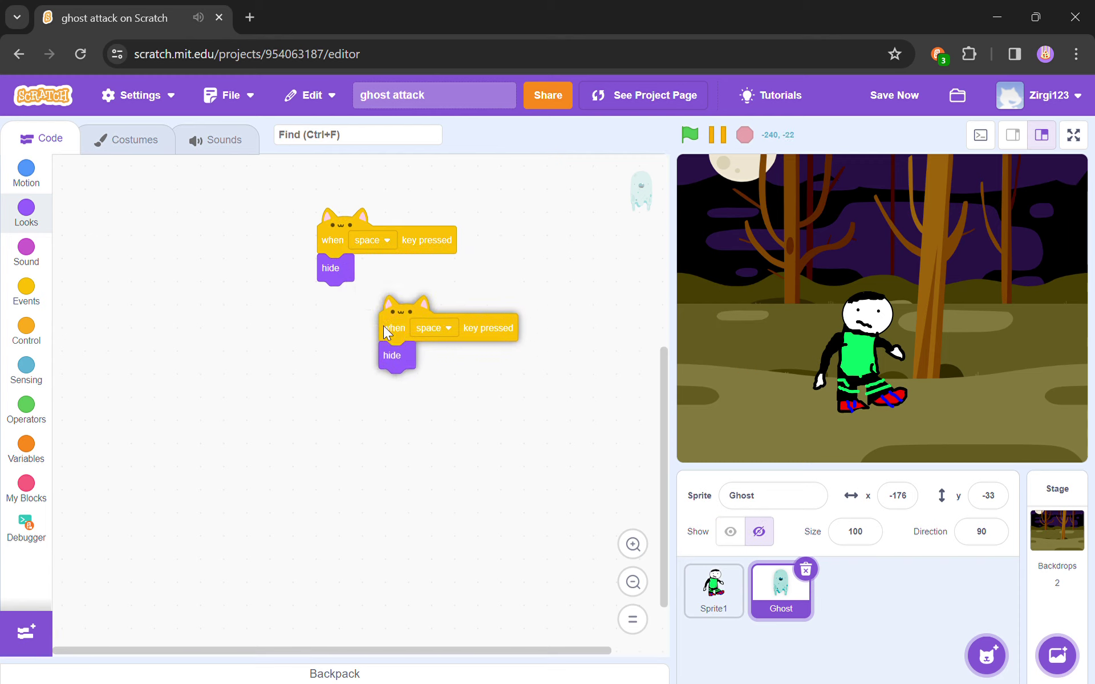
{"action": "left_click", "coordinate": [382, 396]}
{"action": "mouse_move", "coordinate": [382, 396]}
{"action": "left_mouse_down"}
{"action": "mouse_move", "coordinate": [343, 439]}
{"action": "mouse_move", "coordinate": [391, 406]}
{"action": "left_mouse_up"}
{"action": "left_click", "coordinate": [391, 406]}
{"action": "scroll", "coordinate": [392, 437], "scroll_direction": "down", "scroll_amount": 2}
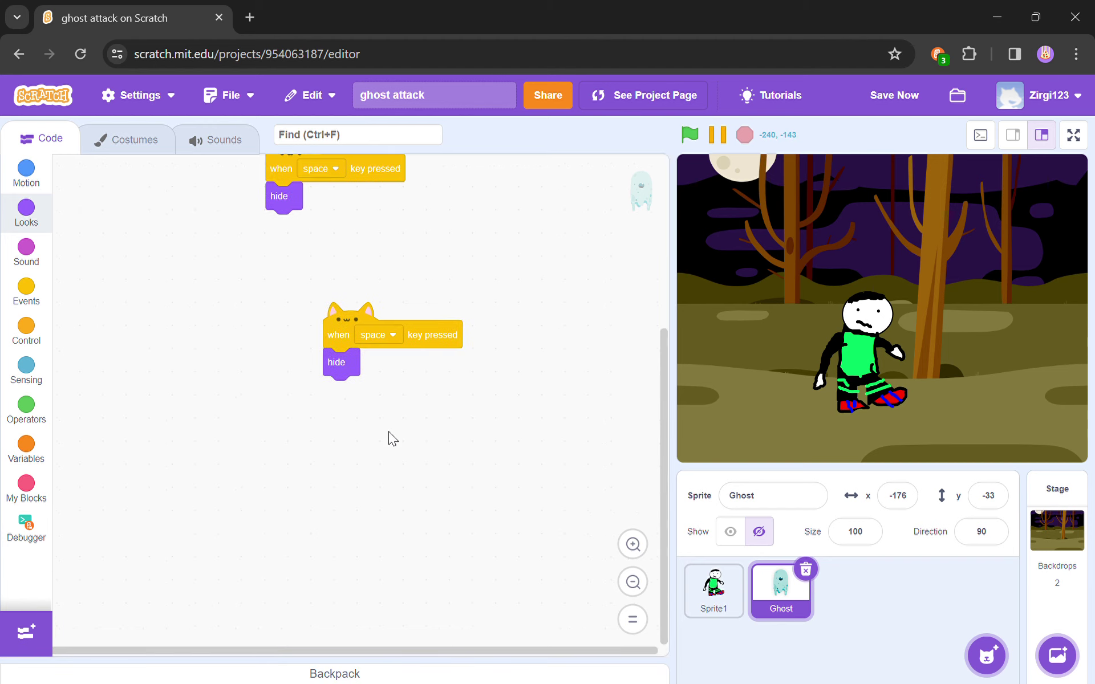
{"action": "scroll", "coordinate": [391, 438], "scroll_direction": "up", "scroll_amount": 1}
{"action": "left_click", "coordinate": [377, 358]}
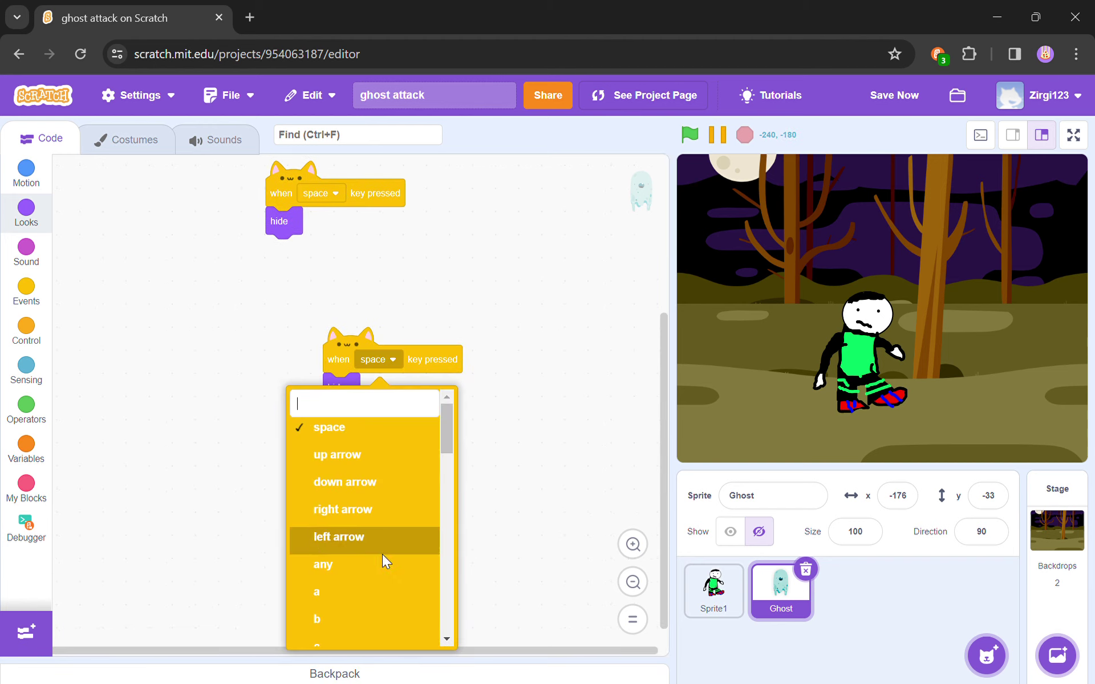
{"action": "left_click", "coordinate": [383, 491]}
Replace the hide block in the Ghost's down arrow script with a show block.
{"action": "left_click_drag", "start_coordinate": [325, 405], "coordinate": [158, 410]}
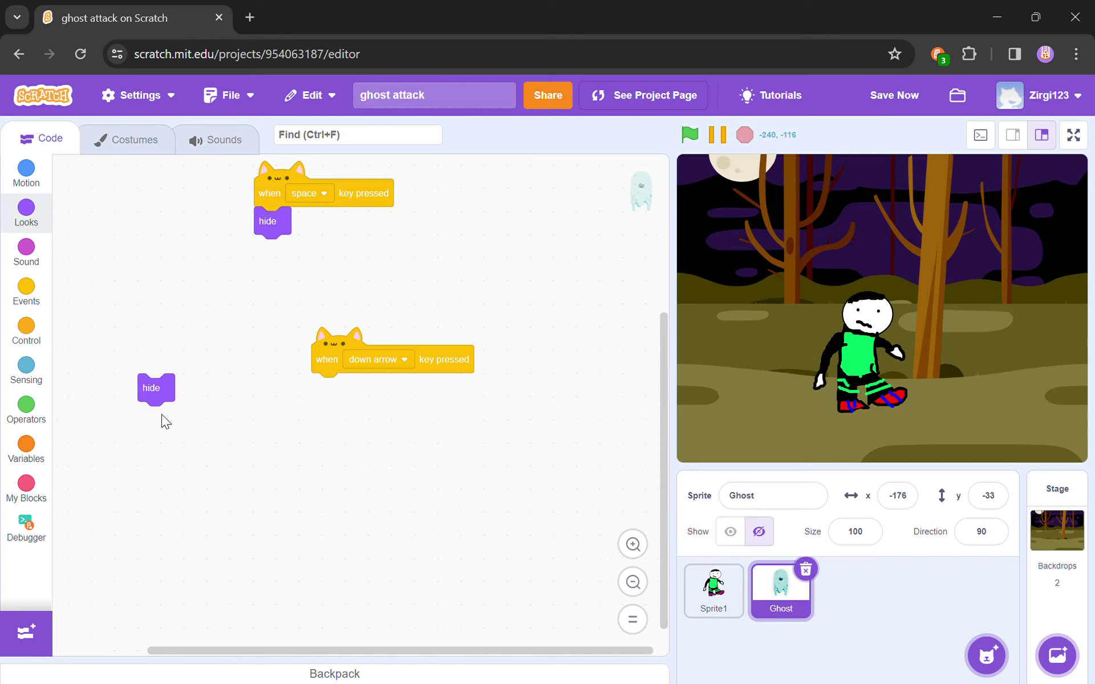
{"action": "left_click_drag", "start_coordinate": [144, 417], "coordinate": [63, 403]}
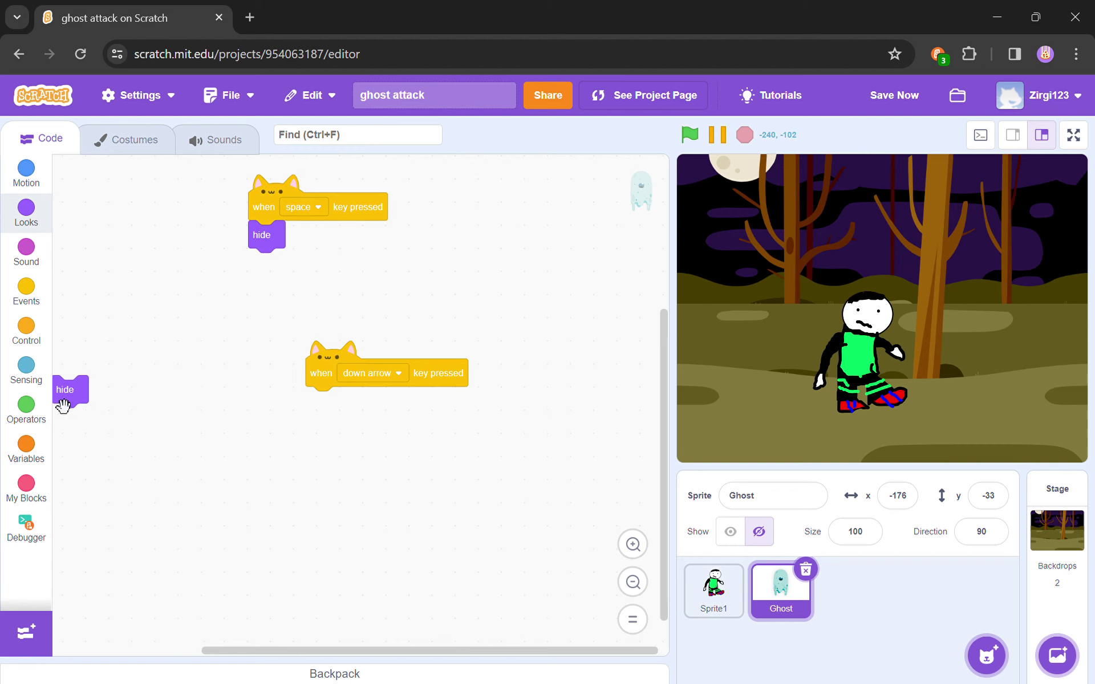
{"action": "mouse_move", "coordinate": [62, 354]}
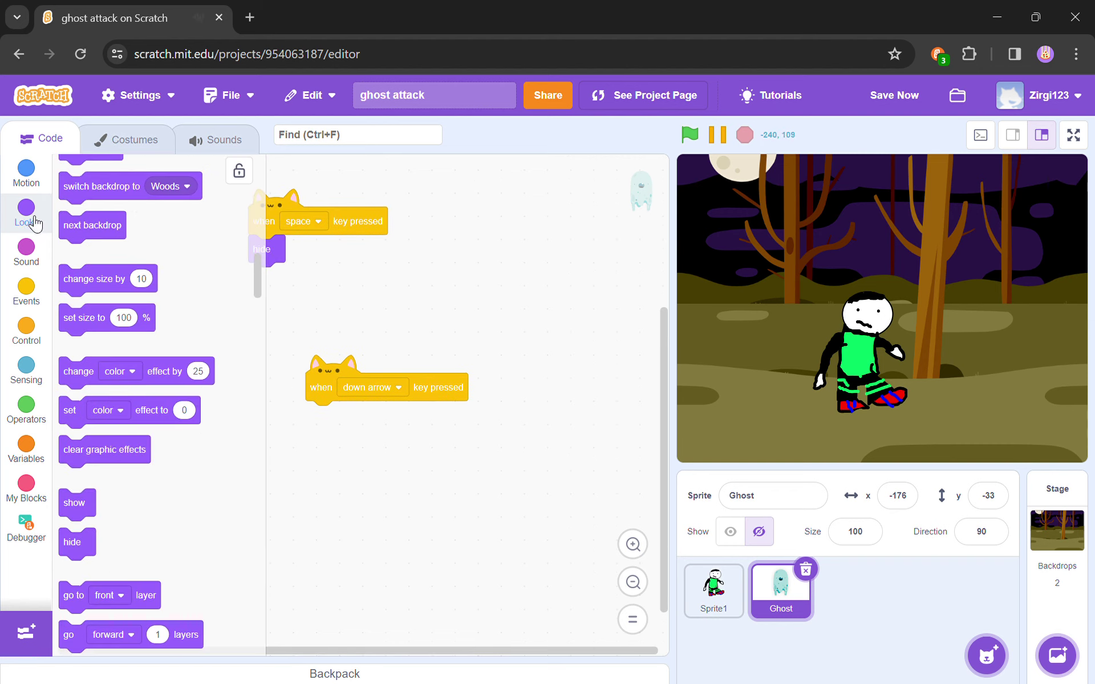
{"action": "left_click", "coordinate": [40, 171]}
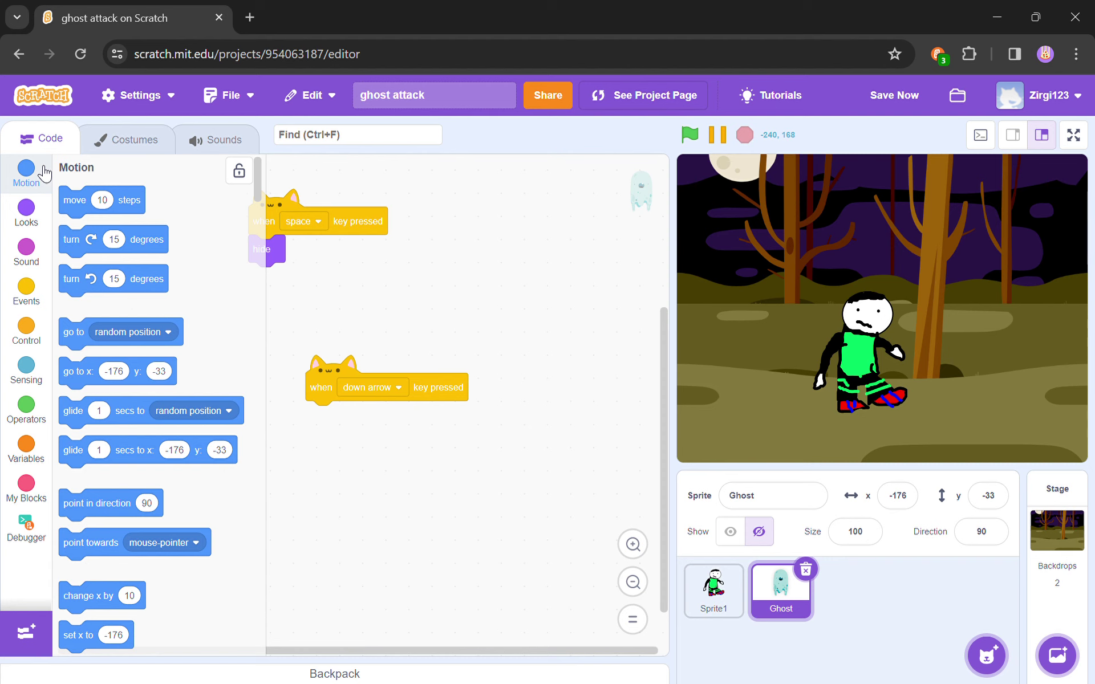
{"action": "left_click", "coordinate": [43, 223]}
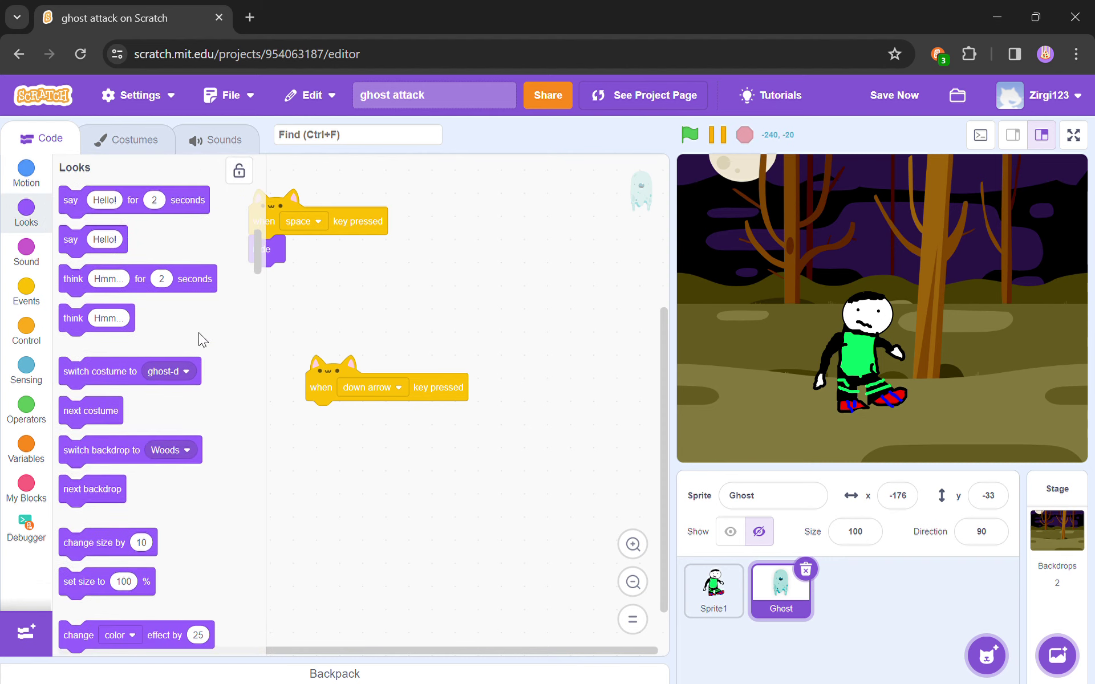
{"action": "scroll", "coordinate": [131, 411], "scroll_direction": "down", "scroll_amount": 5}
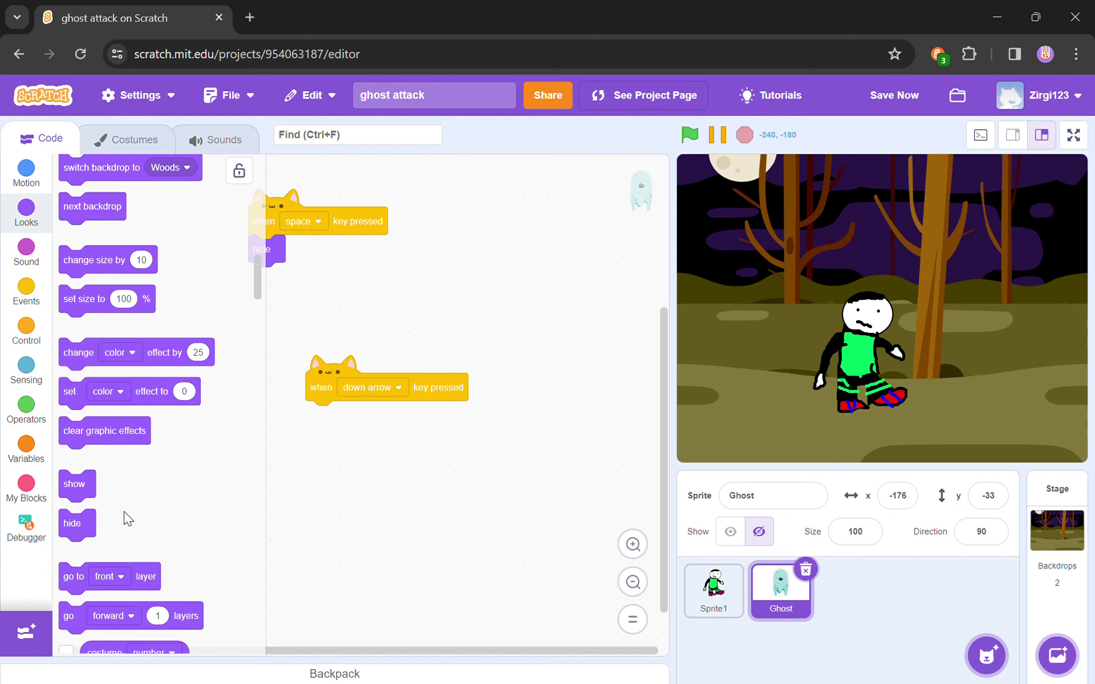
{"action": "left_click_drag", "start_coordinate": [83, 492], "coordinate": [353, 434]}
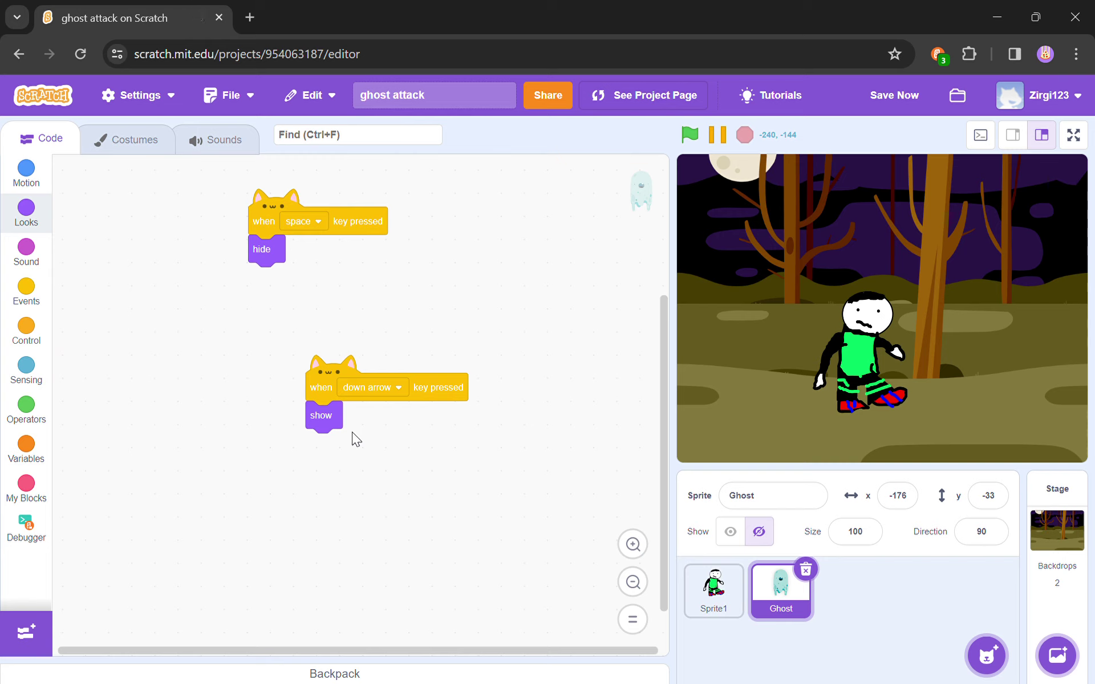
Move Sprite1 to about x 133, y -82 on the stage and keep it selected for scripting.
{"action": "left_click_drag", "start_coordinate": [850, 339], "coordinate": [952, 356]}
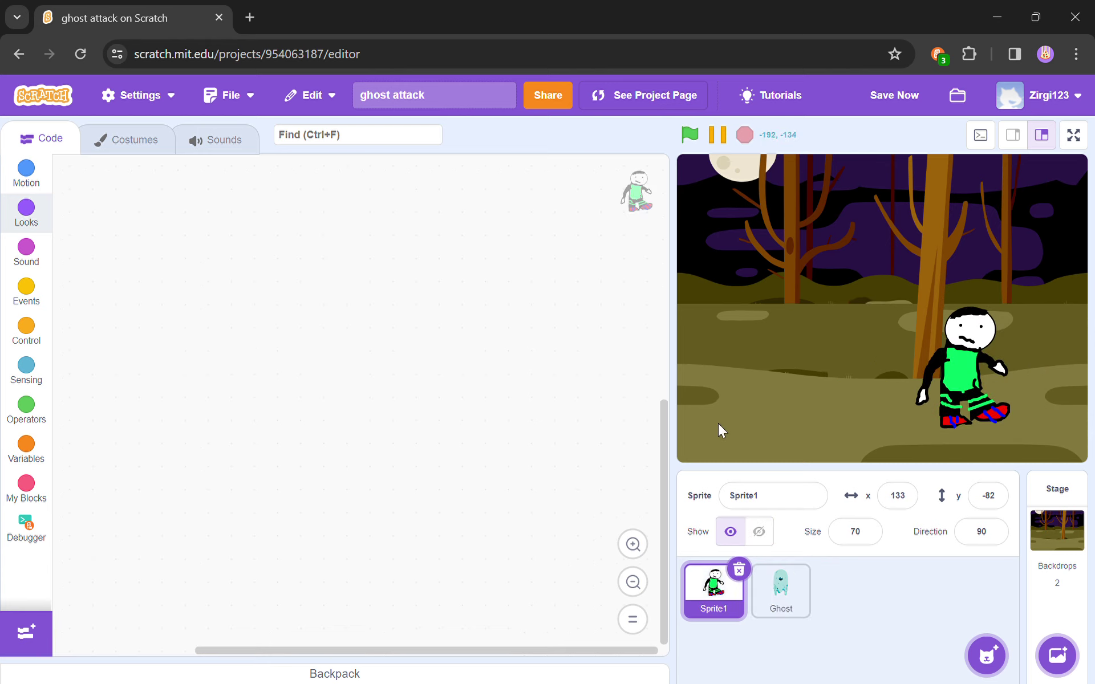
{"action": "left_click", "coordinate": [781, 610]}
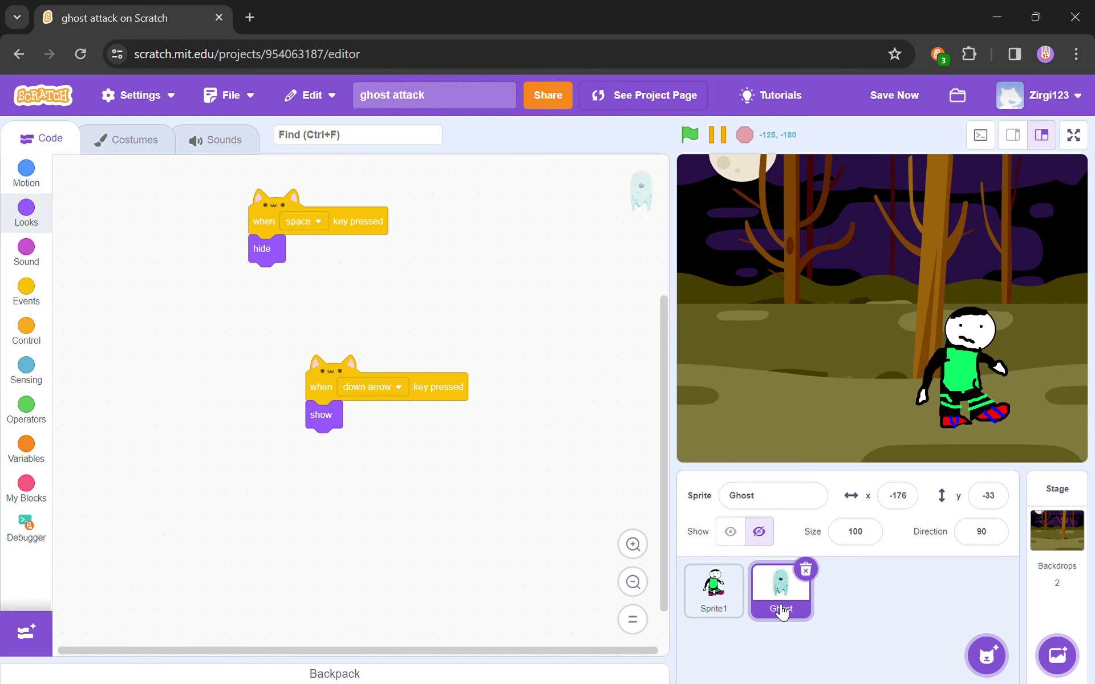
{"action": "left_click", "coordinate": [741, 586]}
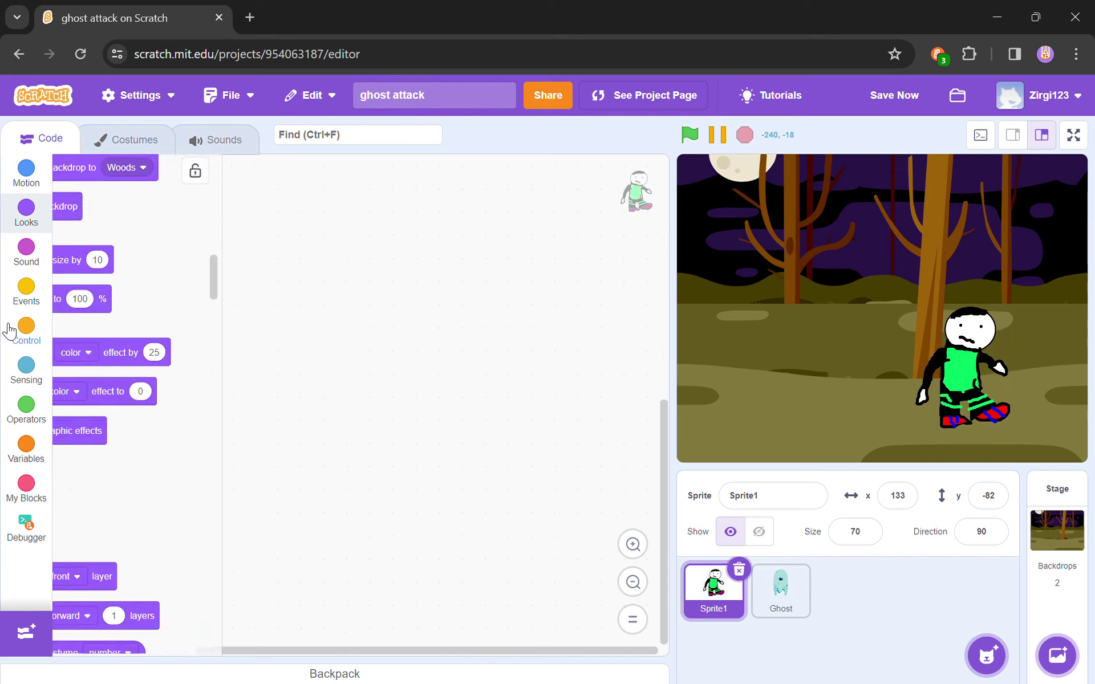
Show the Variables blocks for Sprite1 and lock the block palette open.
{"action": "left_click", "coordinate": [27, 448]}
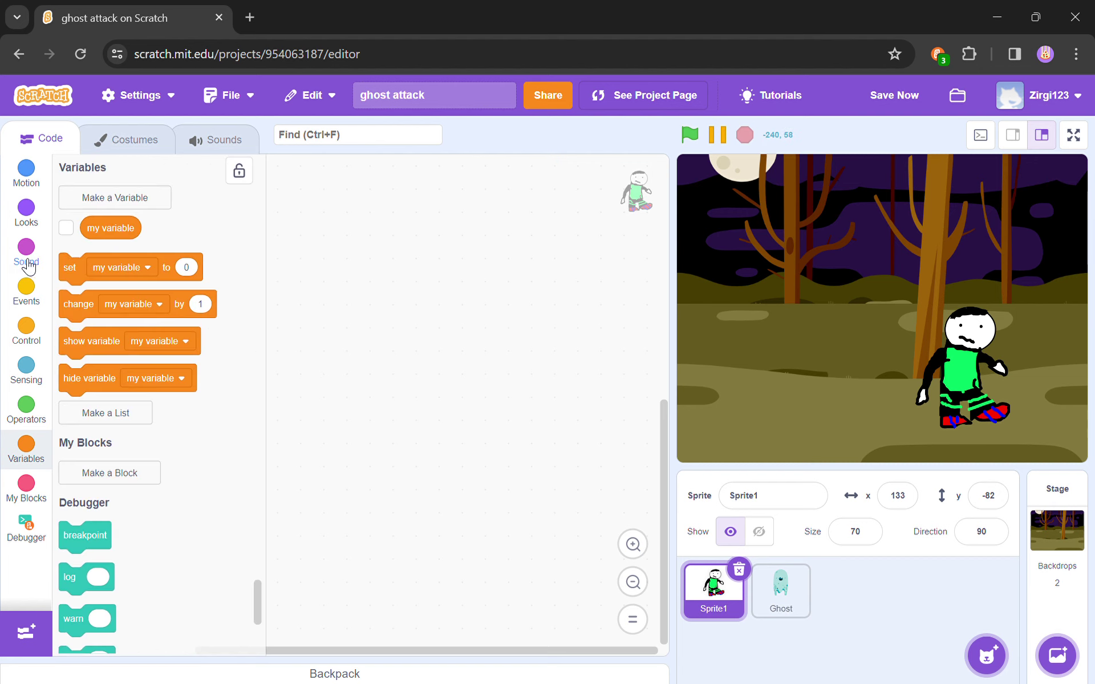
{"action": "left_click", "coordinate": [239, 173]}
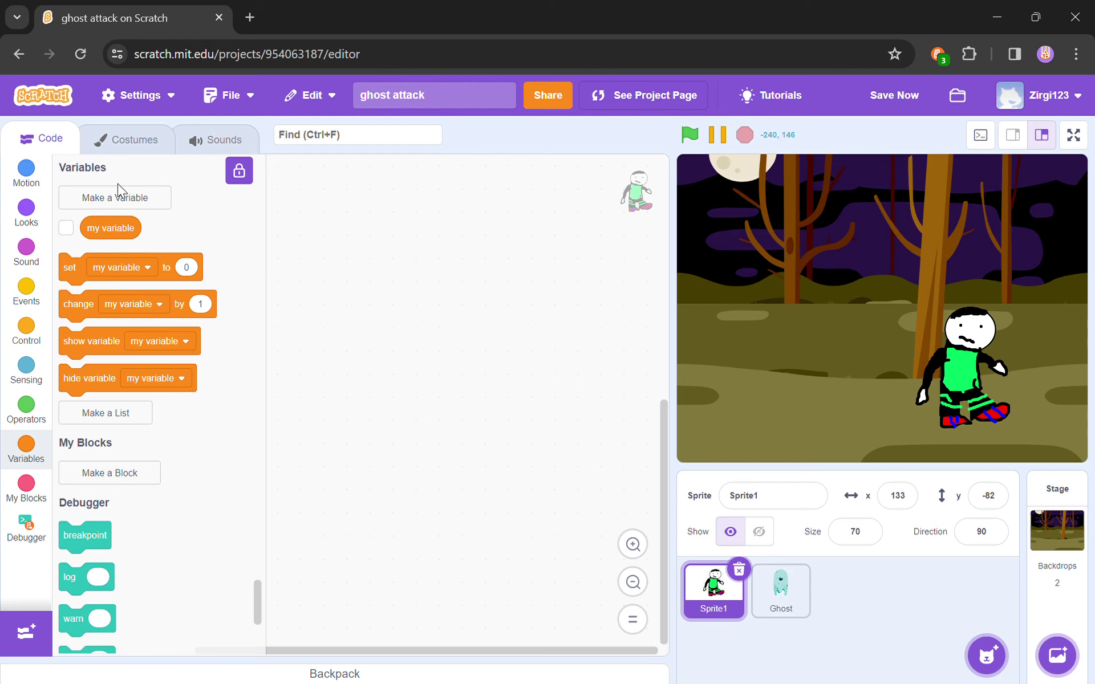